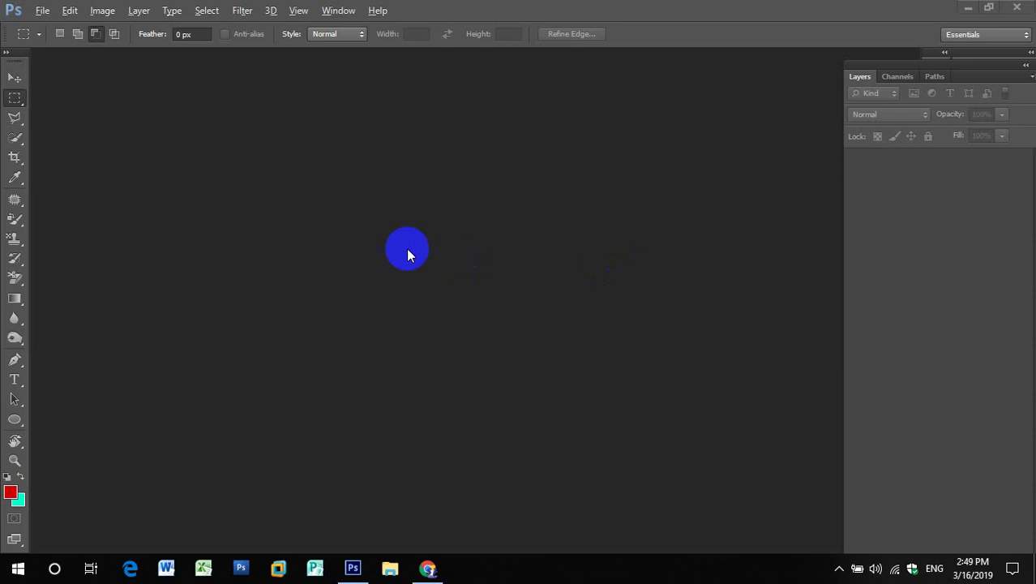
Dismiss the open-image dialog and the Windows Run prompt without opening anything
{"action": "double_click", "coordinate": [237, 151]}
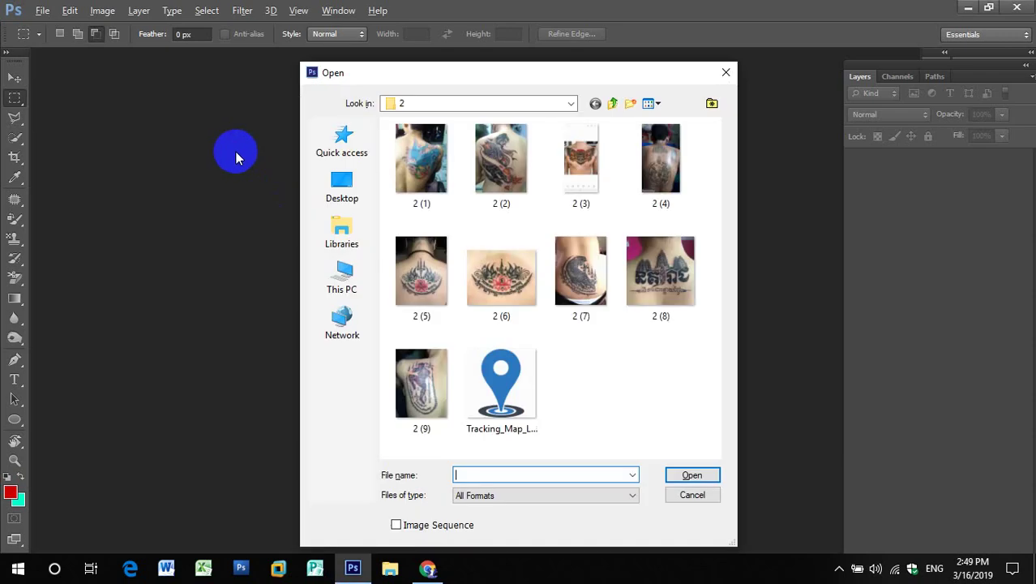
{"action": "left_click", "coordinate": [725, 72]}
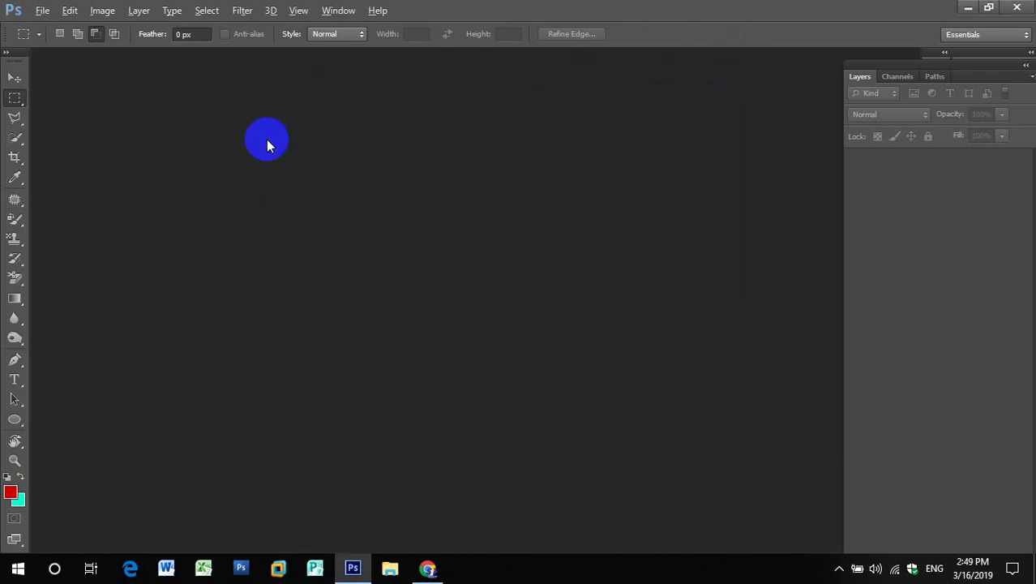
{"action": "key", "text": "super+r"}
{"action": "key", "text": "Escape"}
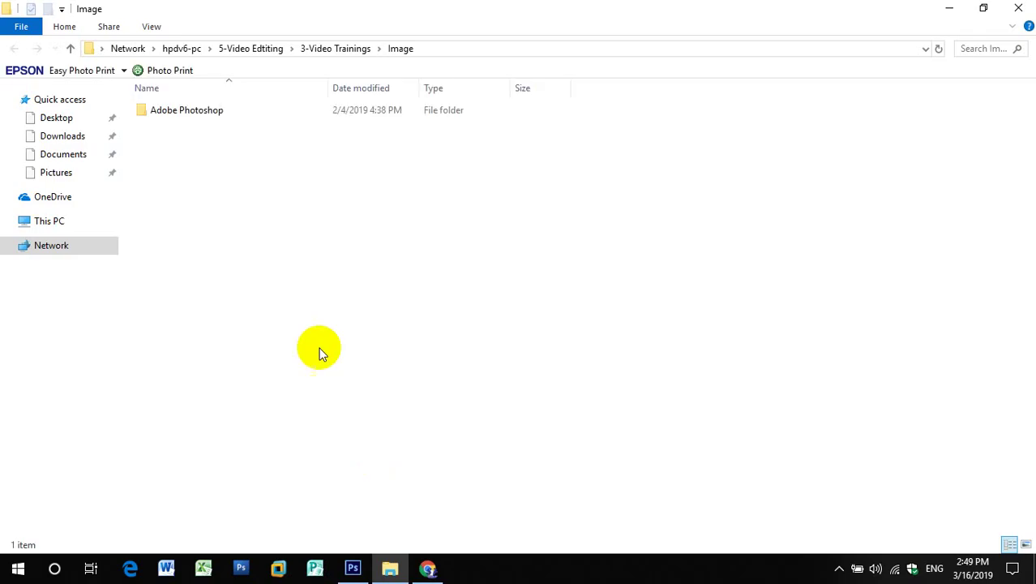
Browse to Adobe Photoshop > 2-Exercise > Lesson15 and look over its images
{"action": "double_click", "coordinate": [227, 119]}
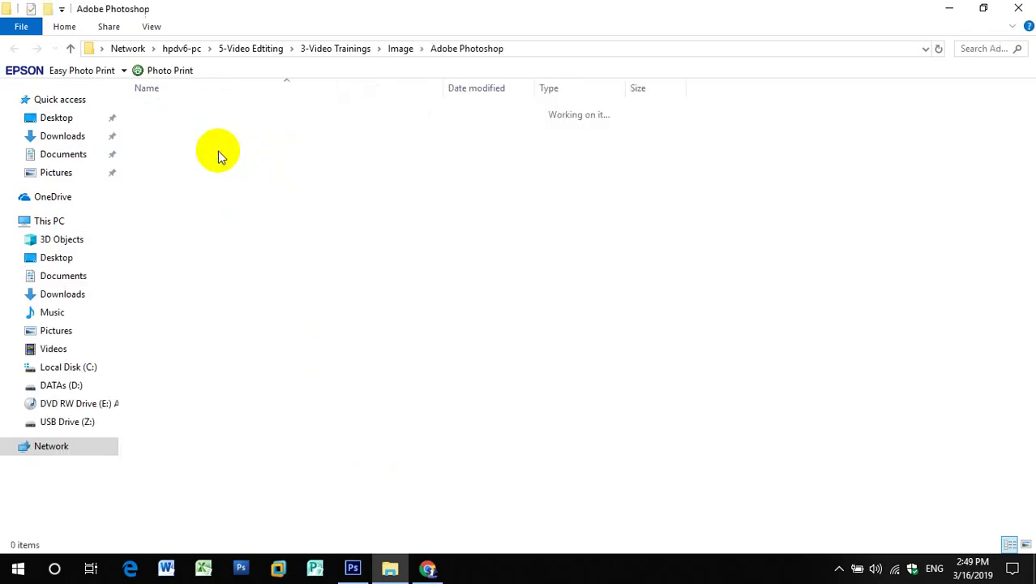
{"action": "double_click", "coordinate": [171, 126]}
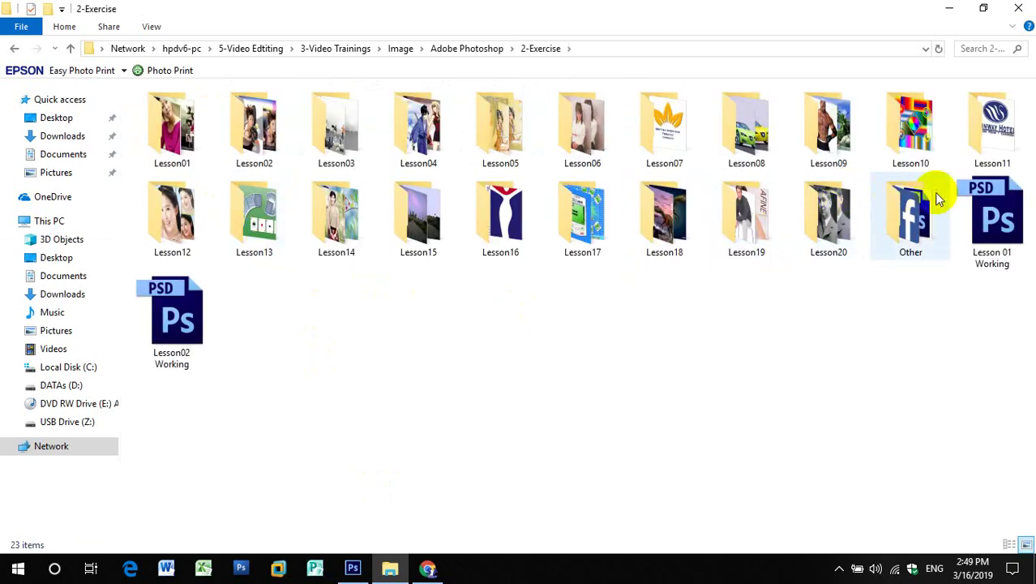
{"action": "double_click", "coordinate": [409, 230]}
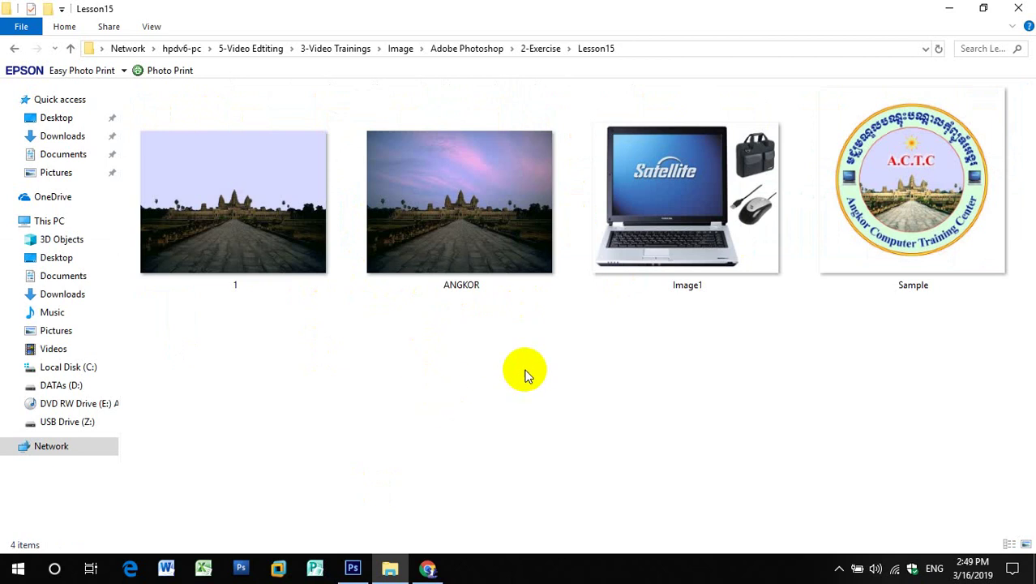
{"action": "left_click", "coordinate": [943, 180]}
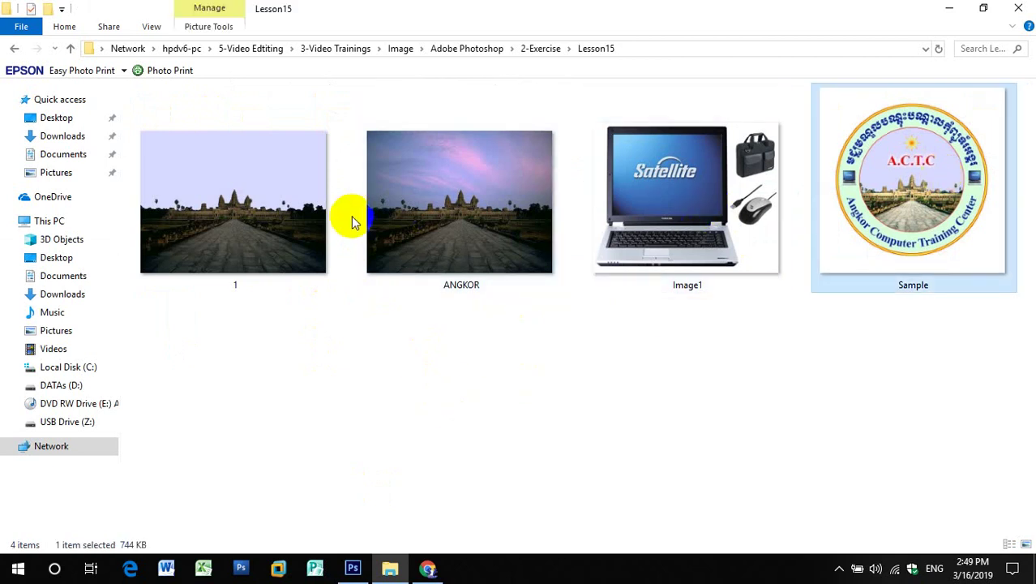
{"action": "left_click", "coordinate": [452, 211]}
Permanently delete the photo named 1 with Shift+Delete
{"action": "left_click", "coordinate": [274, 220]}
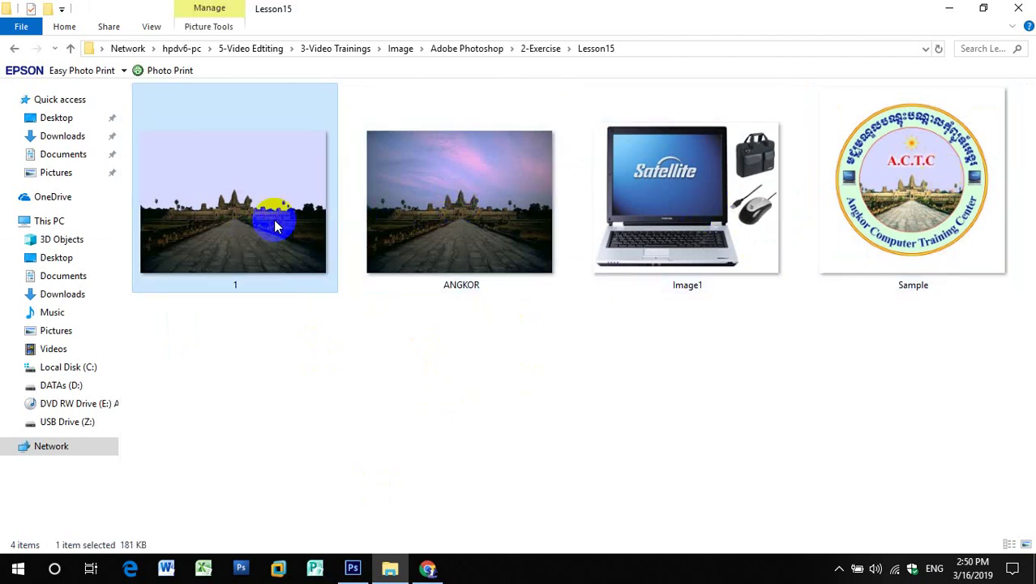
{"action": "left_click", "coordinate": [512, 214]}
{"action": "left_click", "coordinate": [293, 231]}
{"action": "left_click", "coordinate": [442, 218]}
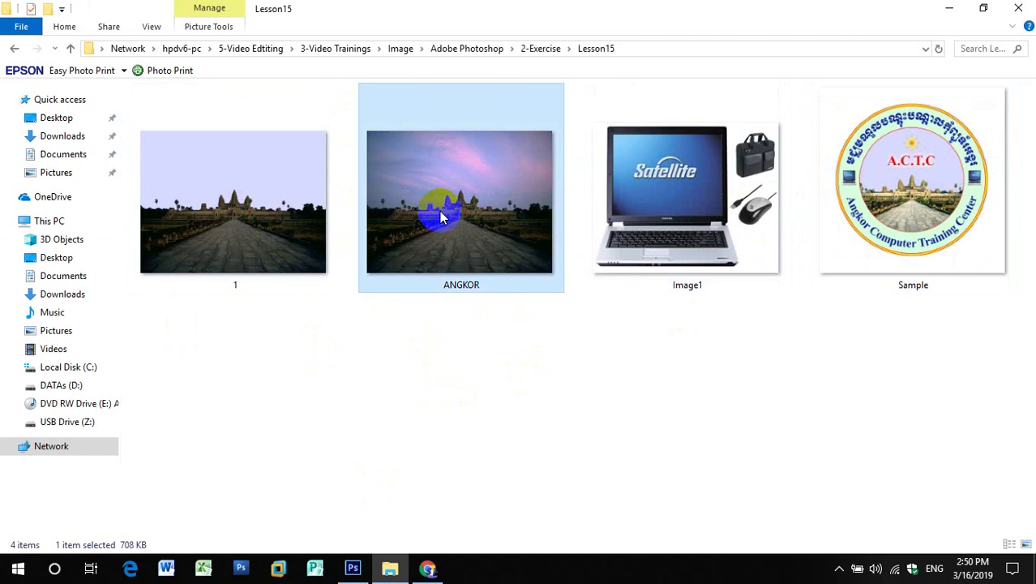
{"action": "left_click", "coordinate": [223, 241]}
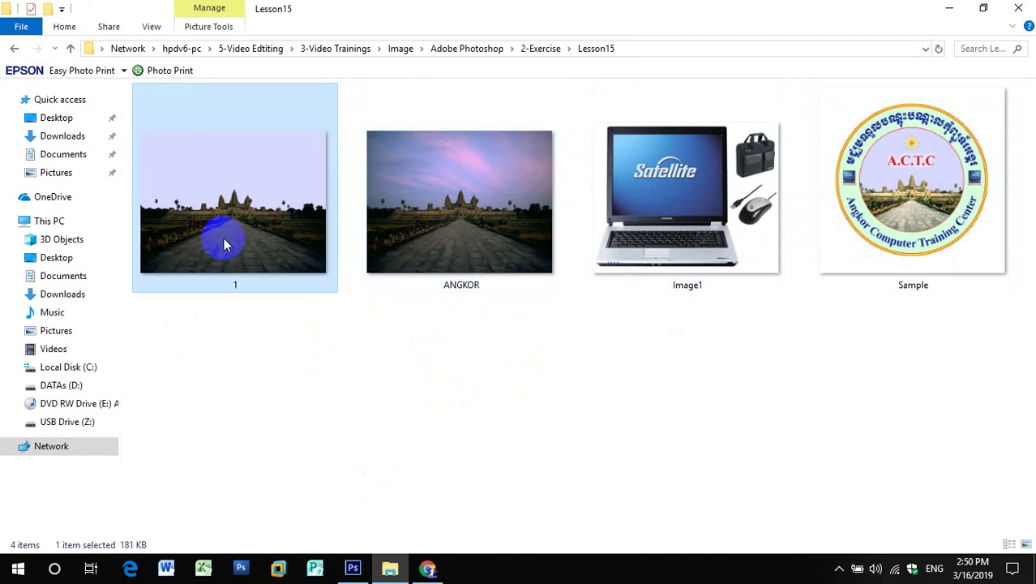
{"action": "key", "text": "shift+Delete"}
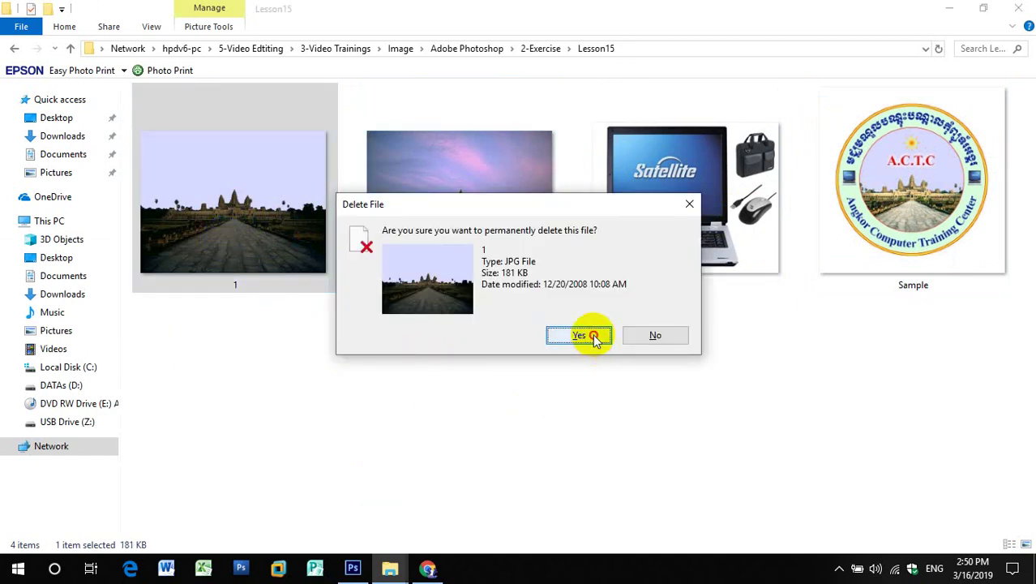
{"action": "left_click", "coordinate": [596, 335]}
Open the Sample logo image in the Photos viewer
{"action": "left_click", "coordinate": [241, 245]}
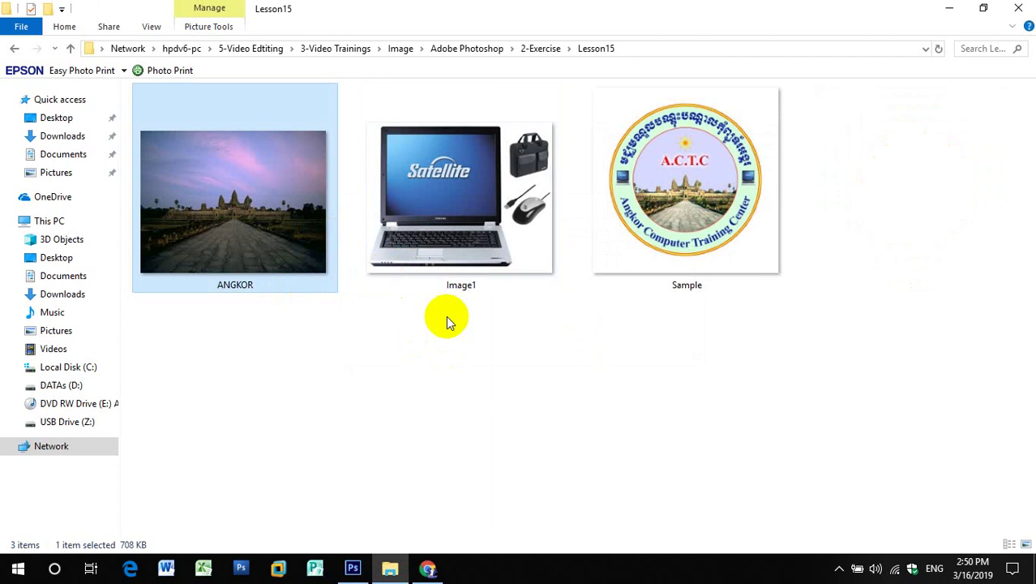
{"action": "left_click", "coordinate": [177, 228]}
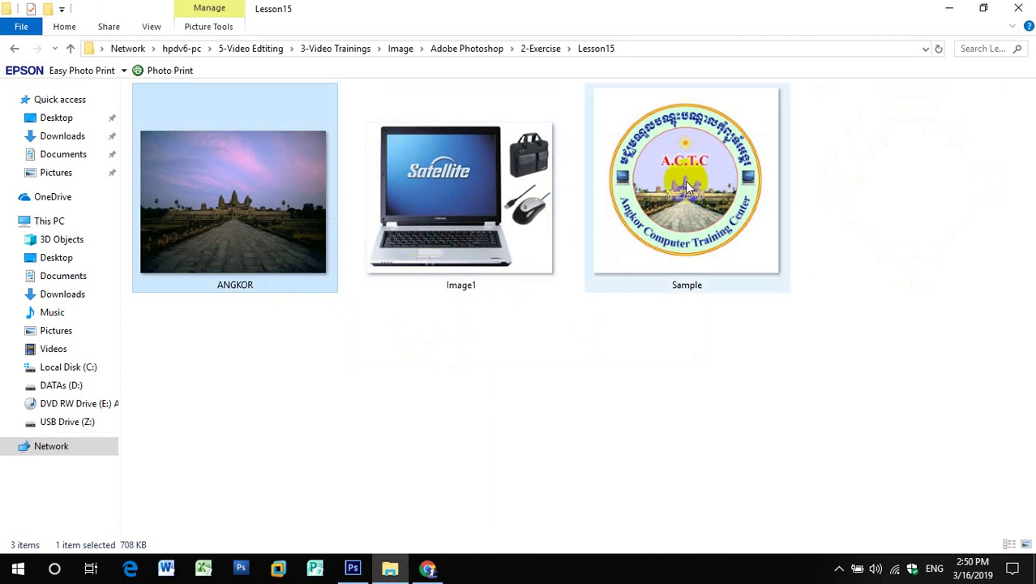
{"action": "mouse_move", "coordinate": [687, 188]}
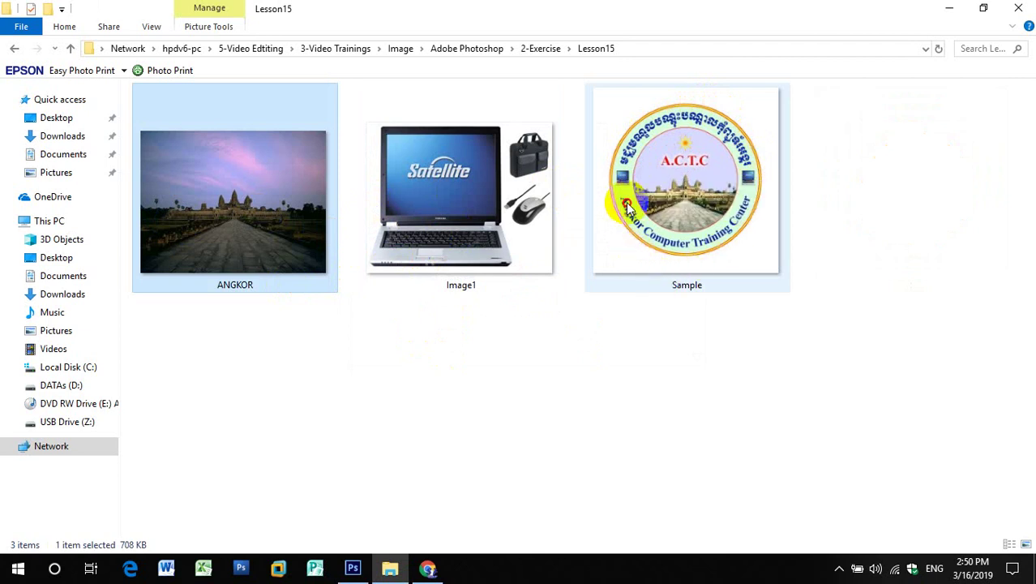
{"action": "left_click", "coordinate": [686, 197]}
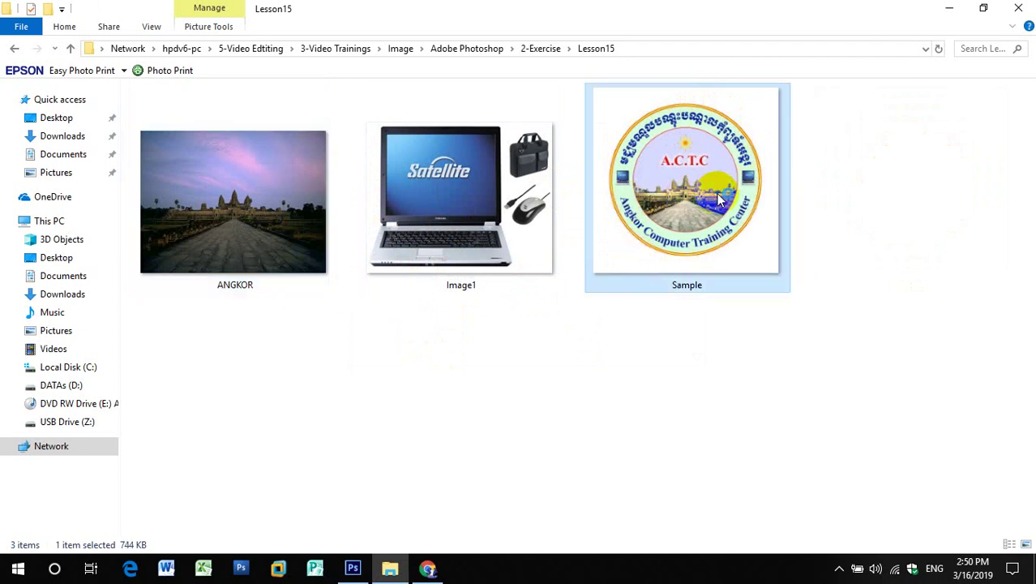
{"action": "double_click", "coordinate": [717, 193]}
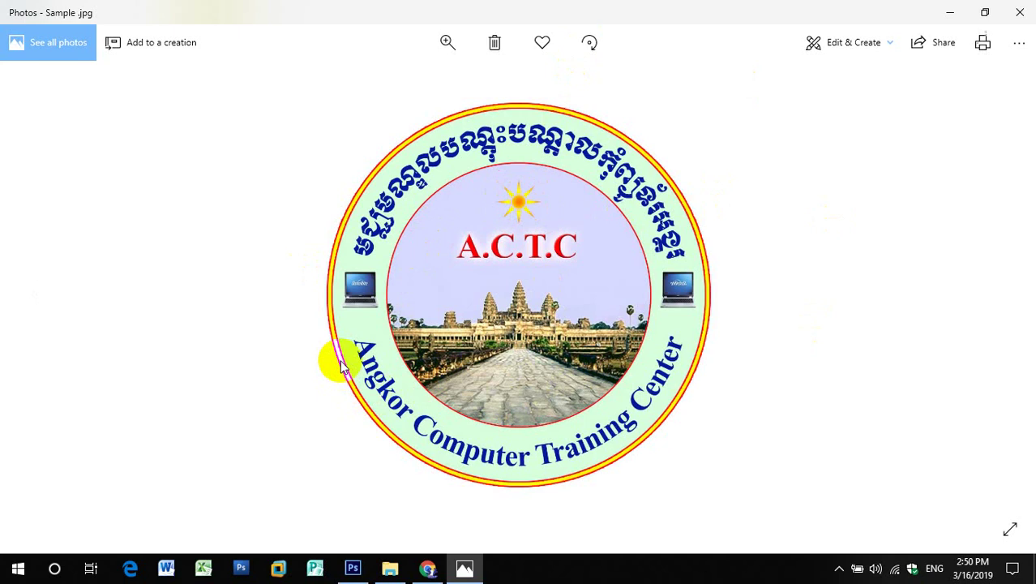
Close the Photos viewer of Sample and hide the Lesson15 folder window to reveal Photoshop
{"action": "left_click", "coordinate": [950, 11]}
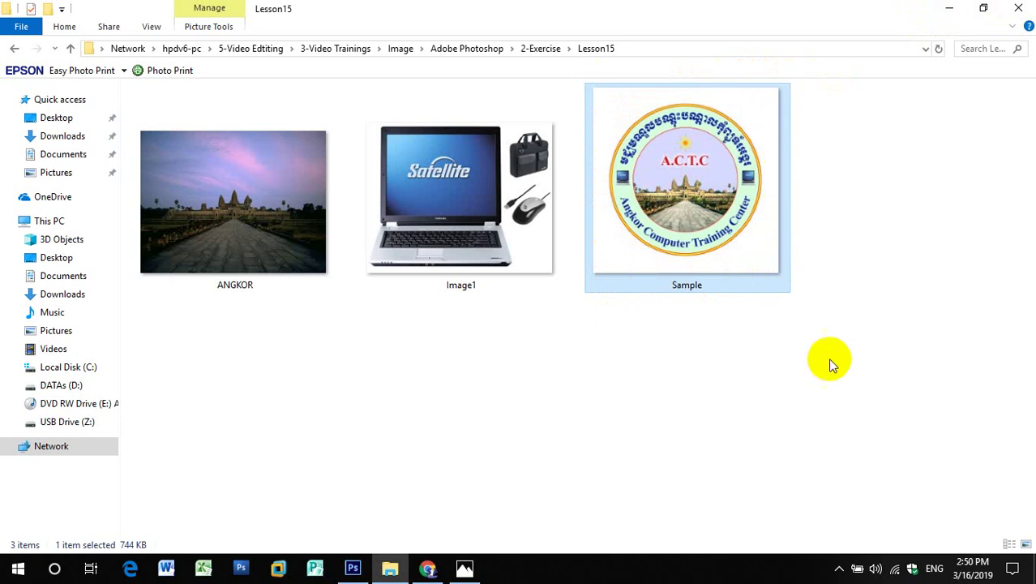
{"action": "left_click", "coordinate": [950, 8]}
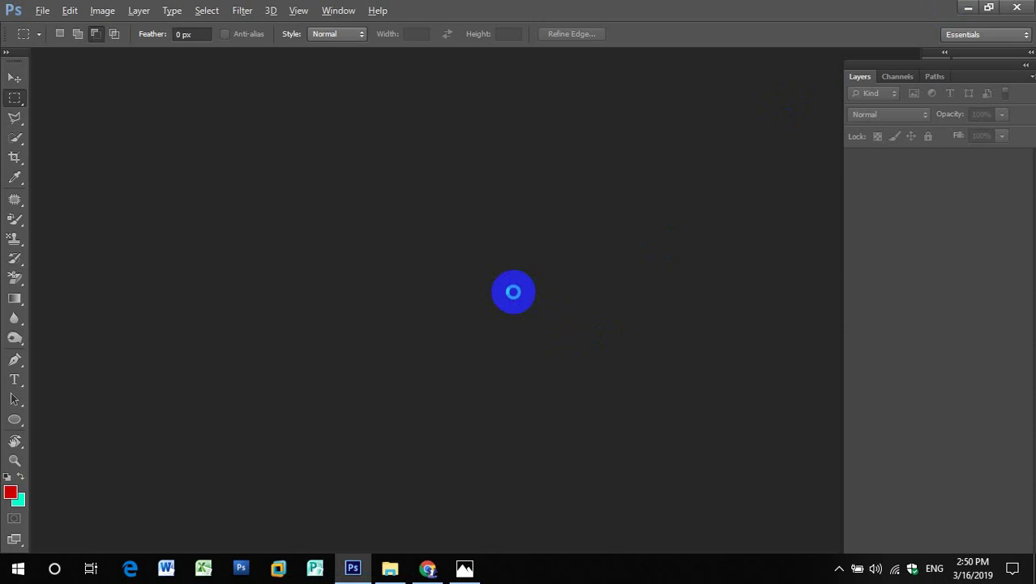
Start a new document with width and height of 20 cm
{"action": "key", "text": "ctrl+n"}
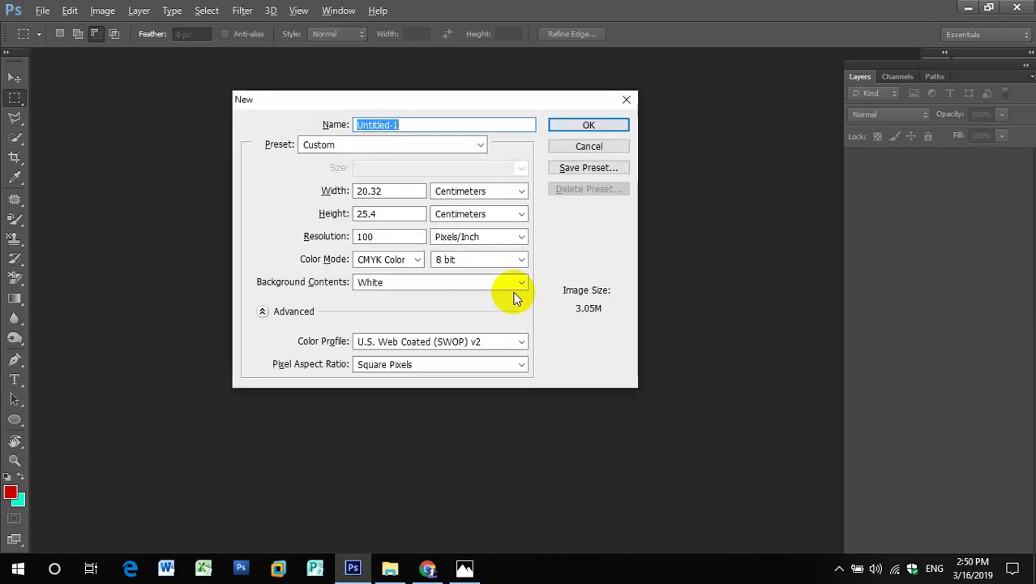
{"action": "left_click", "coordinate": [480, 195]}
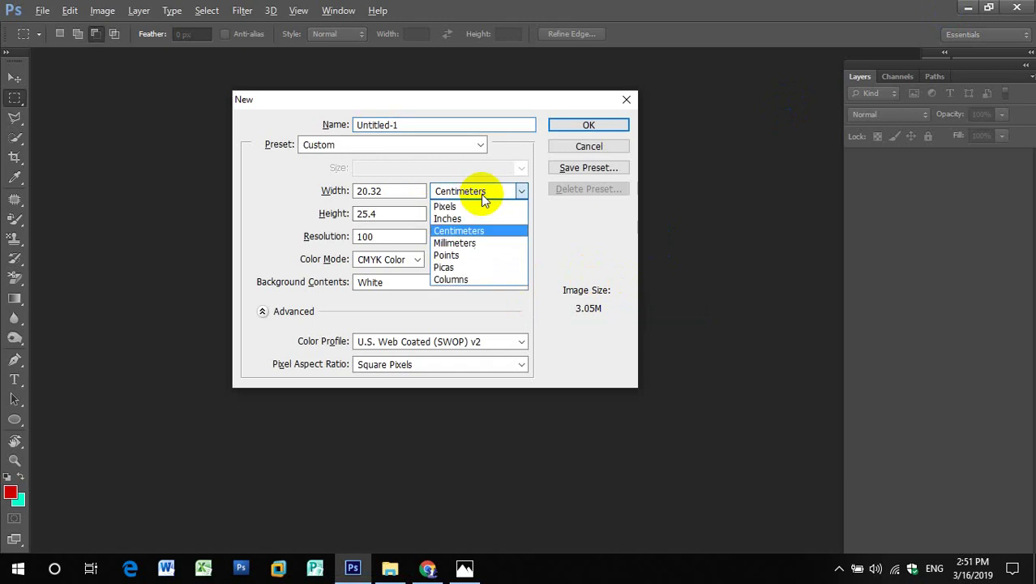
{"action": "left_click", "coordinate": [446, 230]}
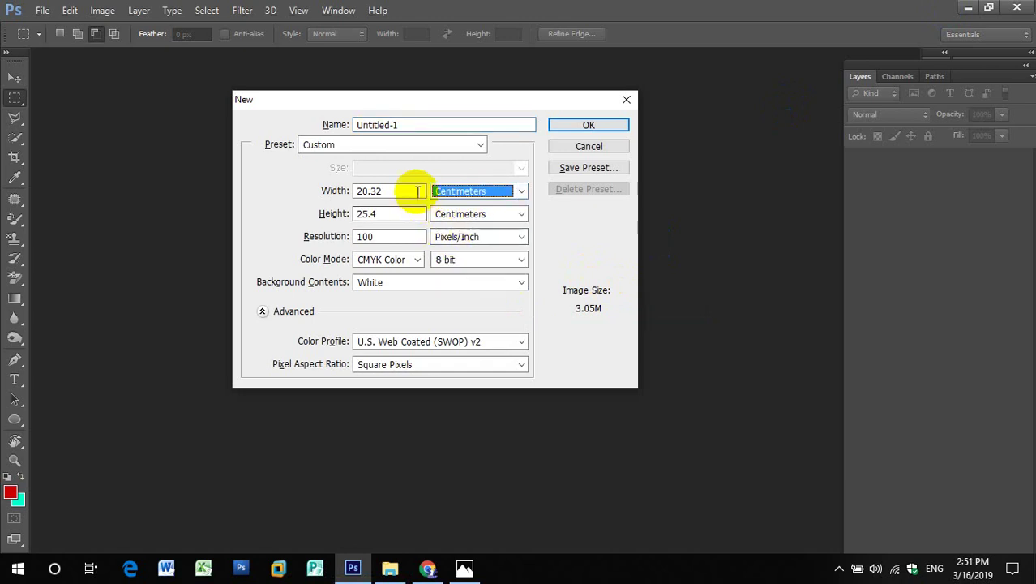
{"action": "left_click", "coordinate": [418, 191]}
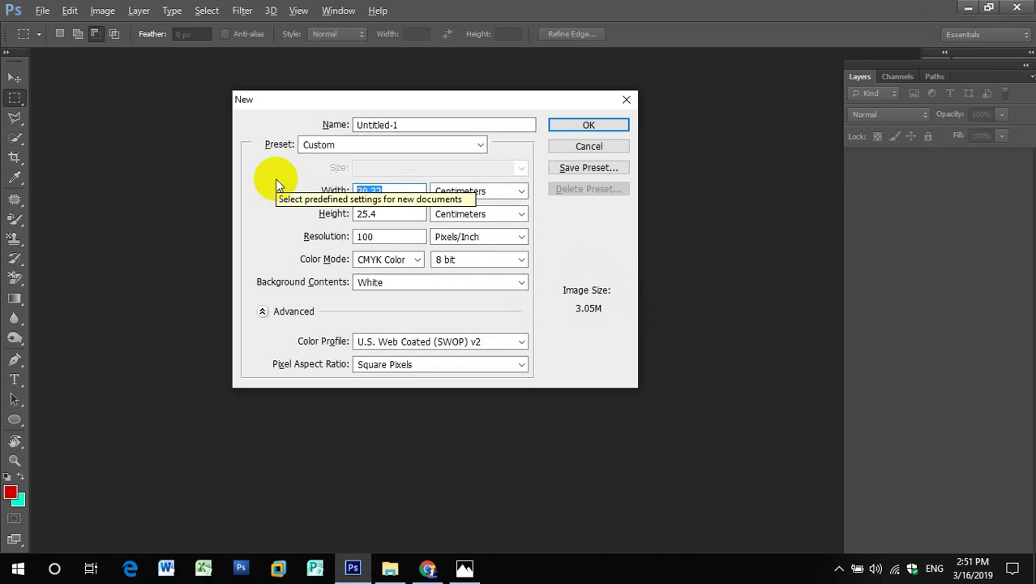
{"action": "type", "text": "1"}
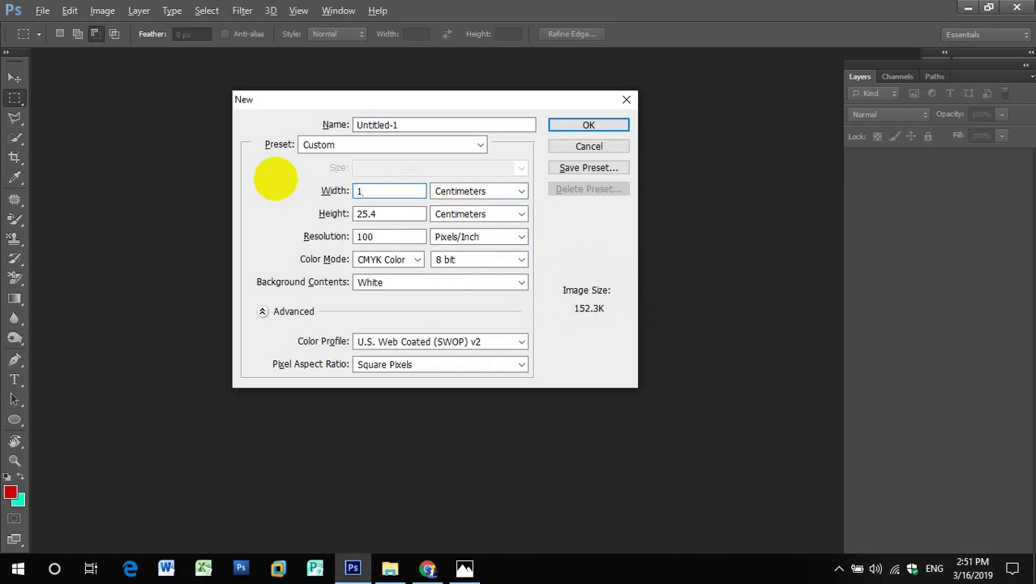
{"action": "type", "text": "5"}
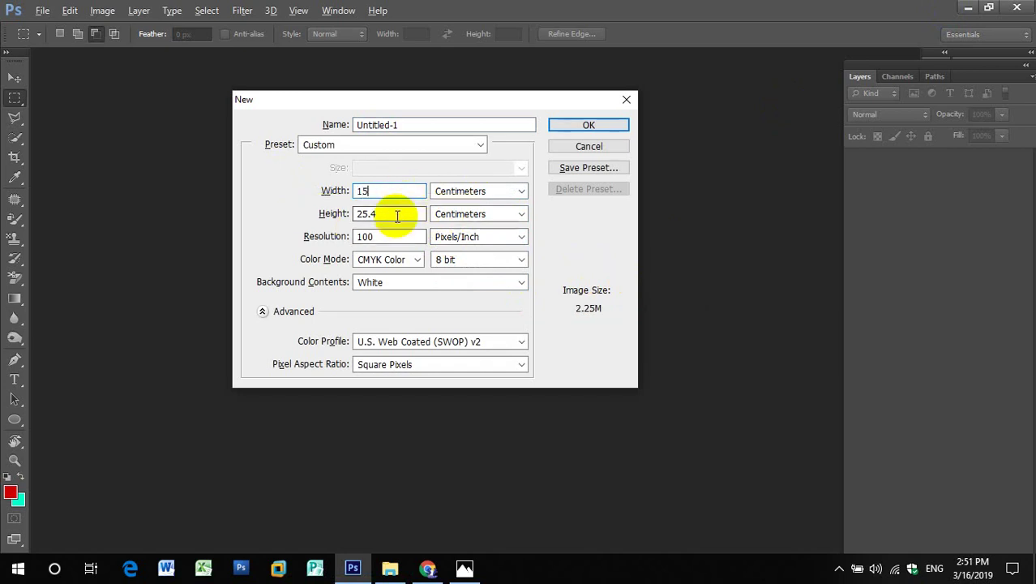
{"action": "left_click", "coordinate": [393, 214]}
{"action": "left_click", "coordinate": [312, 191]}
{"action": "type", "text": "2"}
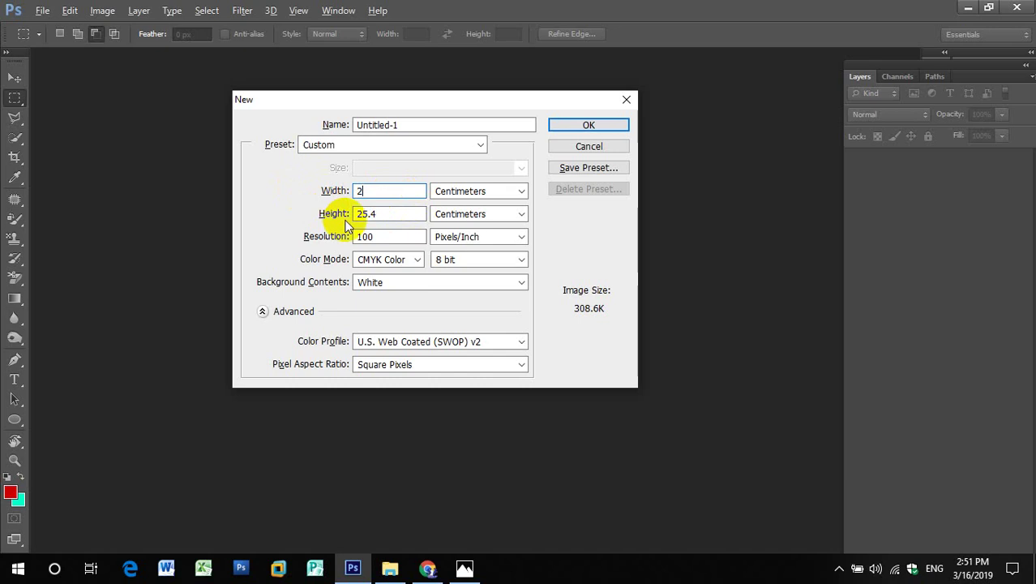
{"action": "key", "text": "shift+Tab"}
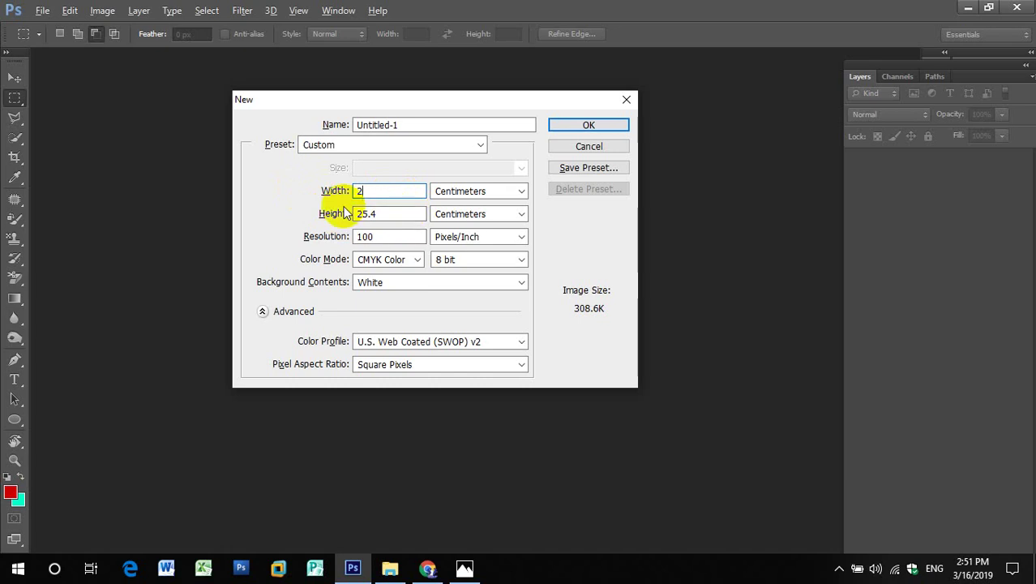
{"action": "key", "text": "Tab"}
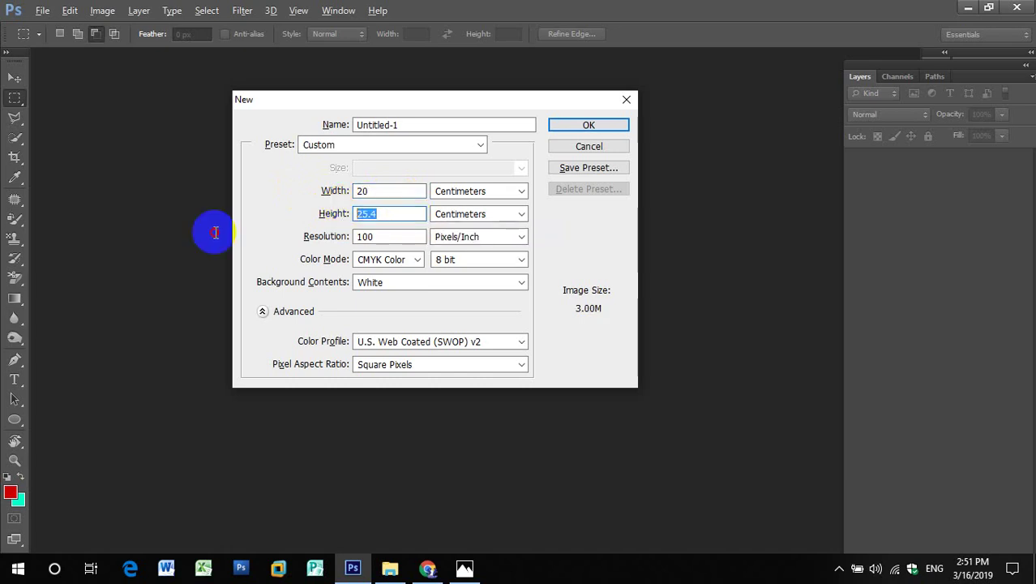
{"action": "type", "text": "20"}
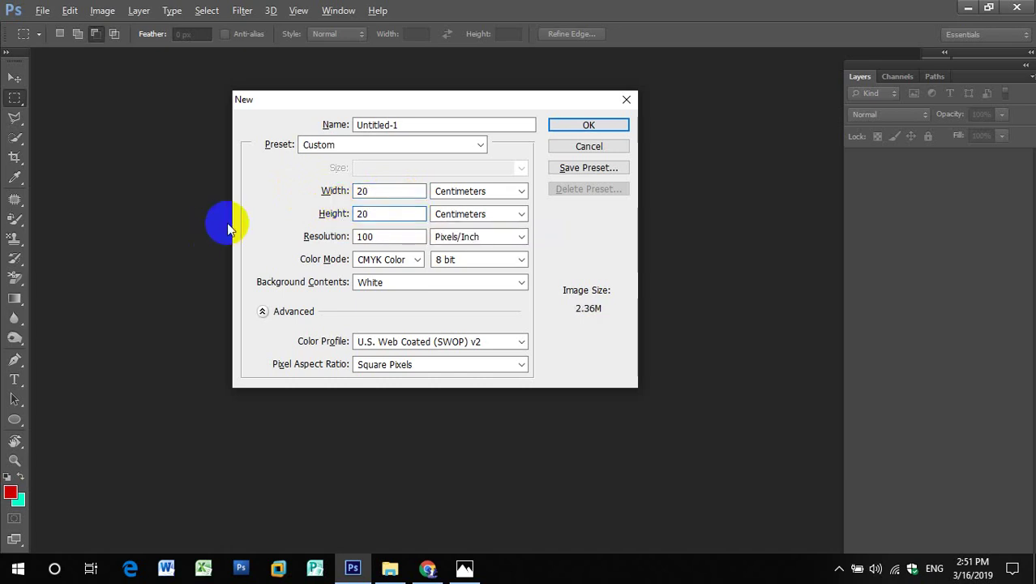
Set resolution to 200 ppi, keep CMYK Color, and create the document
{"action": "left_click", "coordinate": [398, 236]}
{"action": "type", "text": "2"}
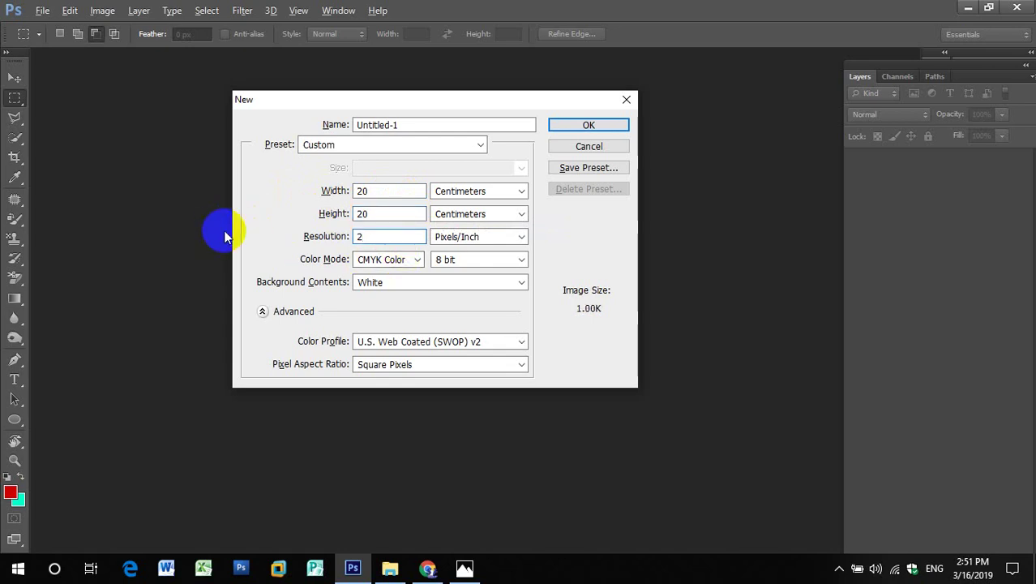
{"action": "type", "text": "00"}
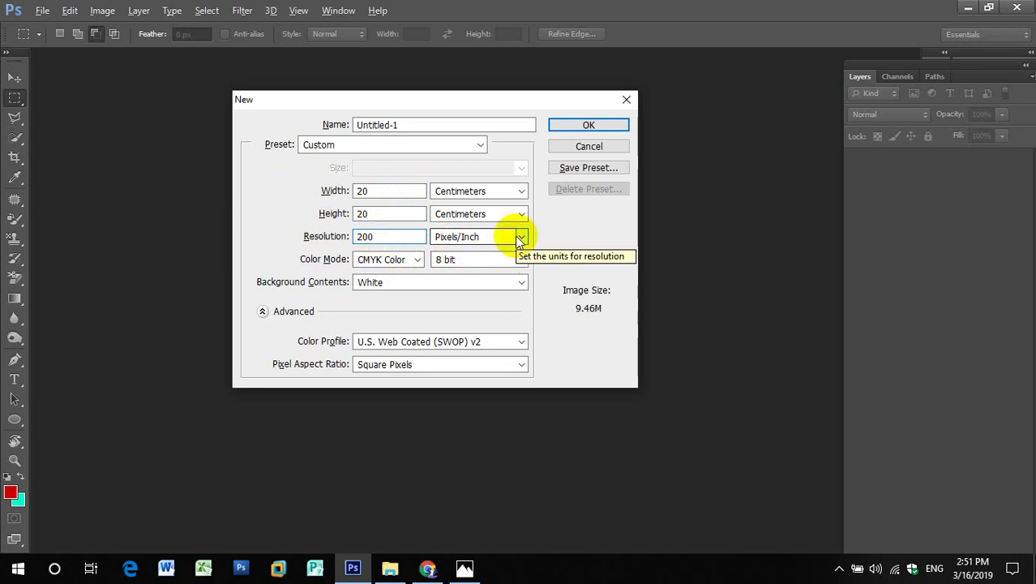
{"action": "left_click", "coordinate": [418, 260]}
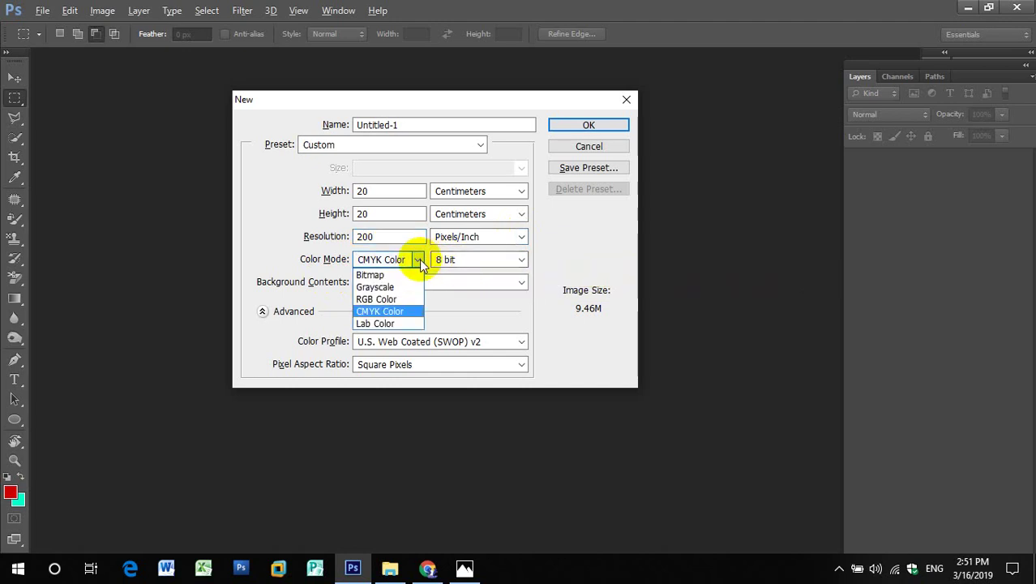
{"action": "left_click", "coordinate": [387, 312]}
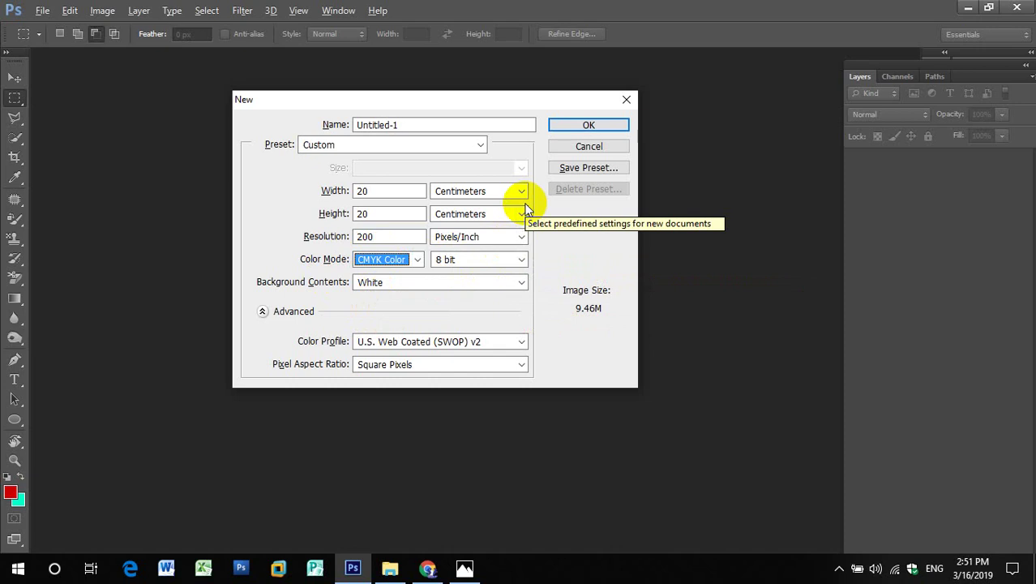
{"action": "left_click", "coordinate": [622, 126]}
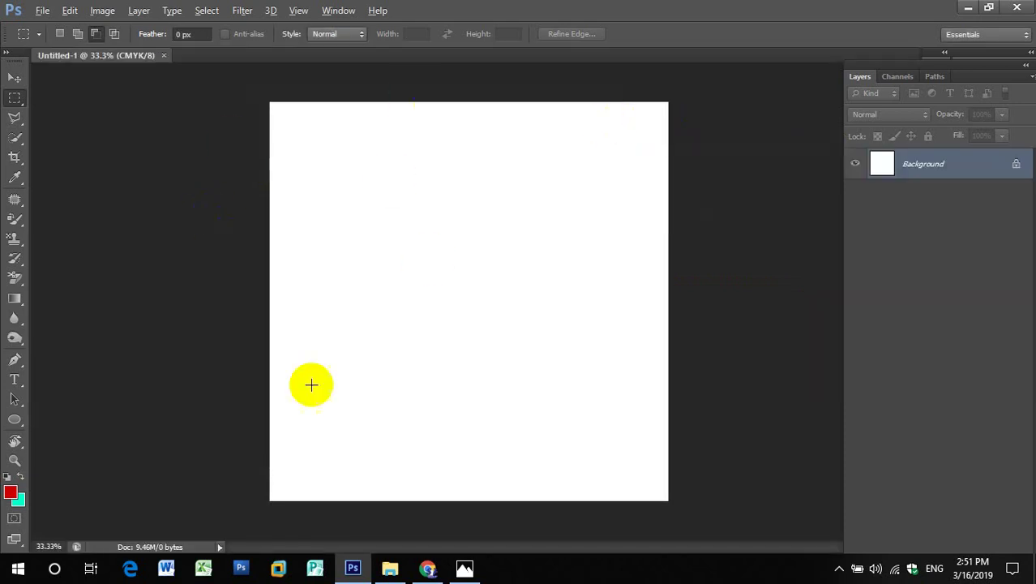
Show rulers and add guides near the canvas top, left and right edges
{"action": "left_click", "coordinate": [120, 203]}
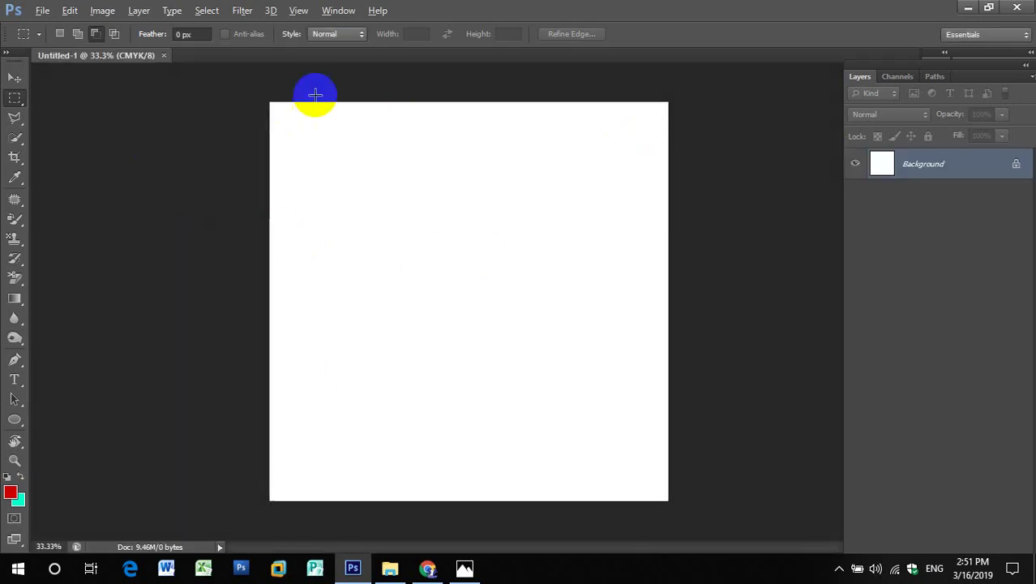
{"action": "left_click", "coordinate": [493, 101]}
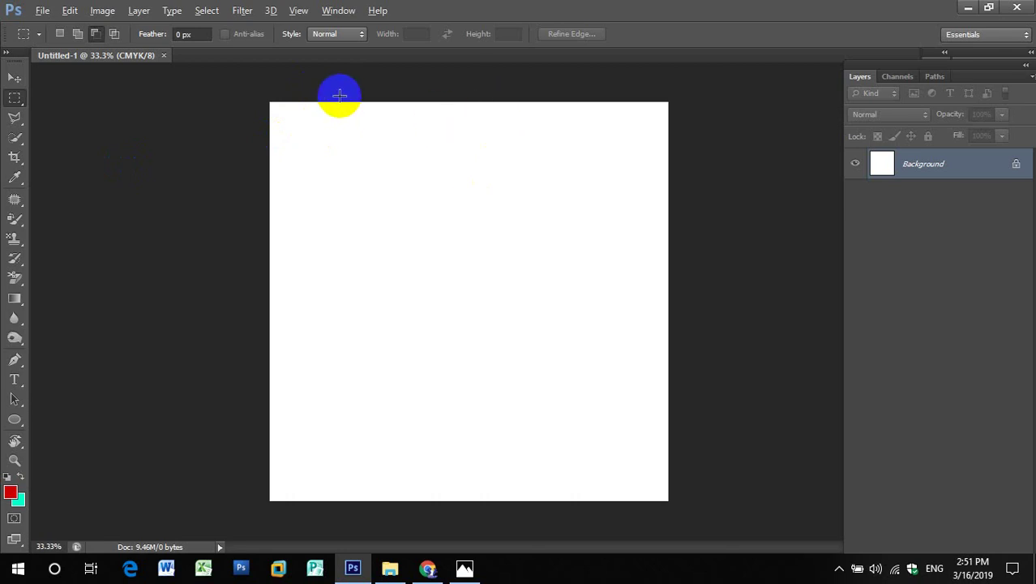
{"action": "key", "text": "ctrl+r"}
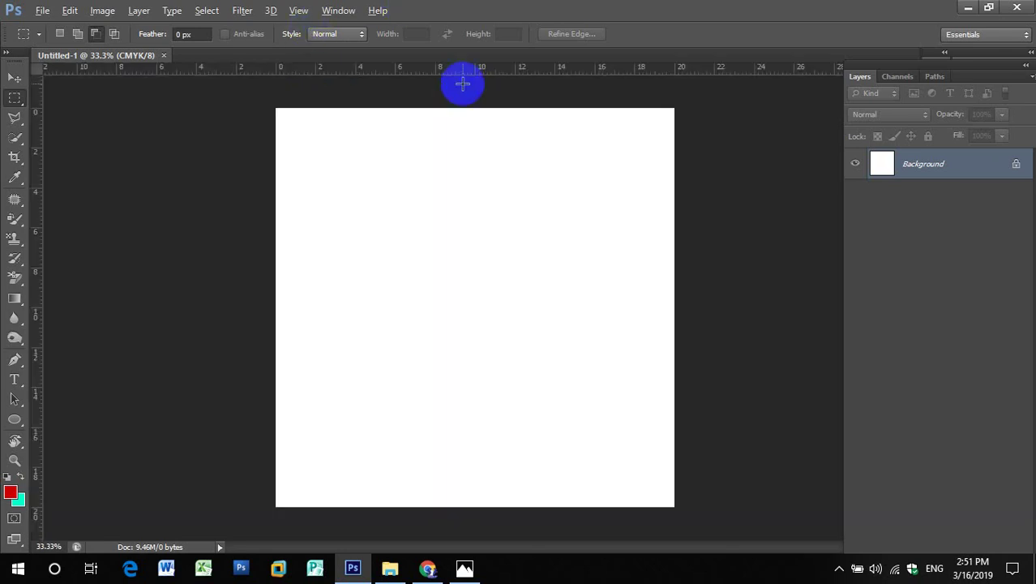
{"action": "left_click_drag", "start_coordinate": [468, 97], "coordinate": [467, 117]}
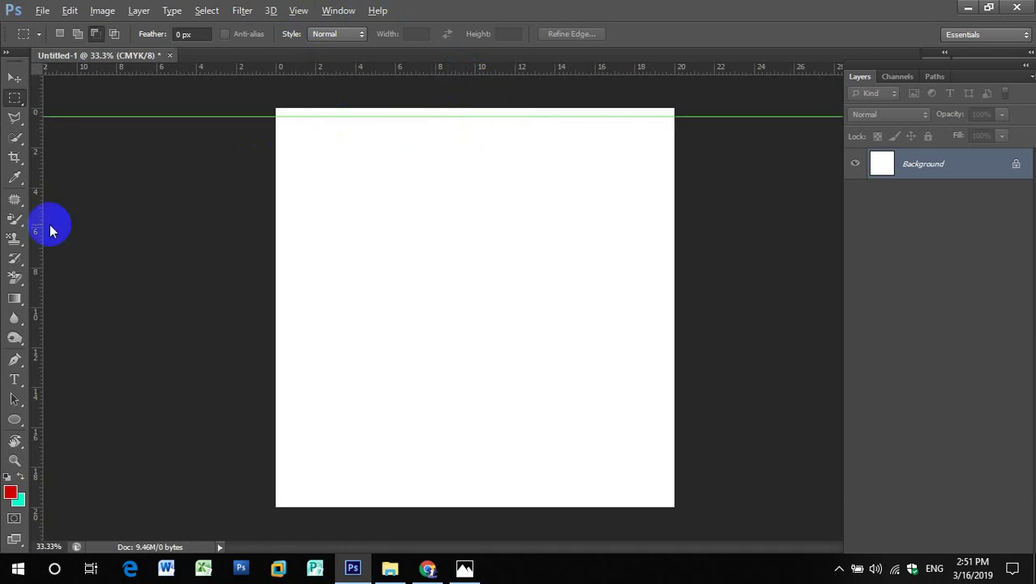
{"action": "left_click_drag", "start_coordinate": [38, 201], "coordinate": [286, 175]}
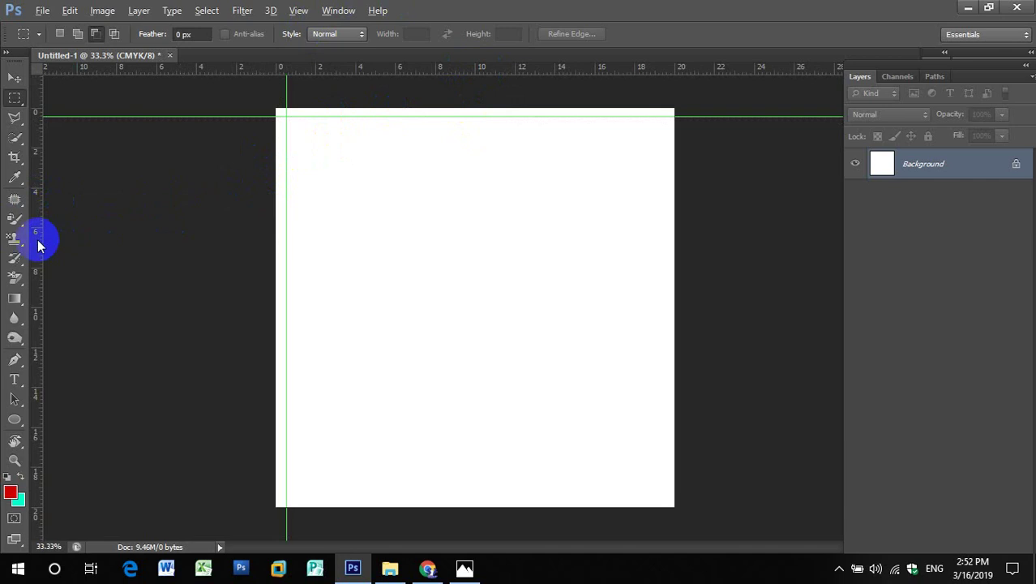
{"action": "left_click_drag", "start_coordinate": [37, 242], "coordinate": [664, 223]}
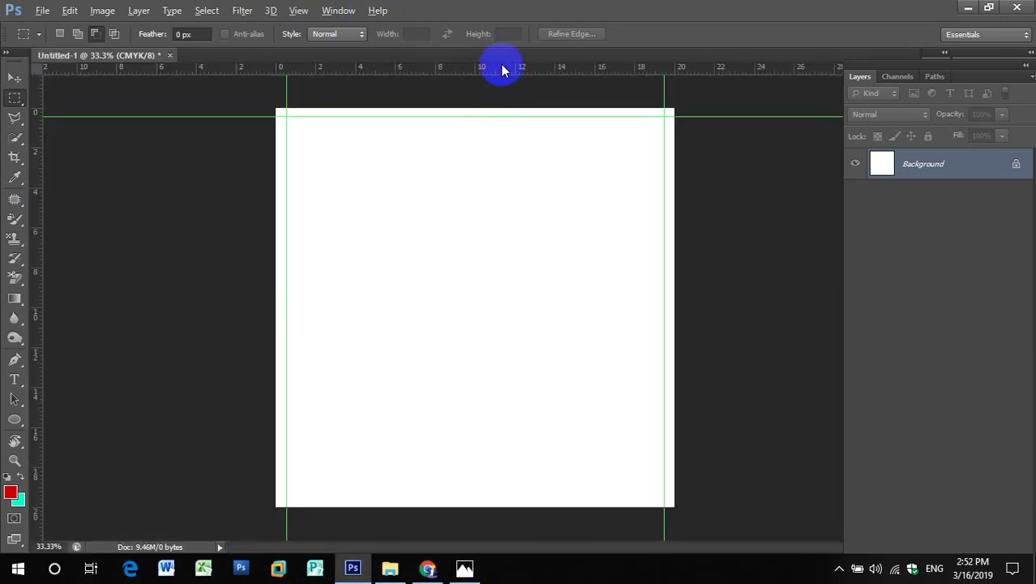
Add a guide near the bottom edge plus vertical and horizontal centre guides at 10 cm
{"action": "left_click_drag", "start_coordinate": [502, 69], "coordinate": [564, 501]}
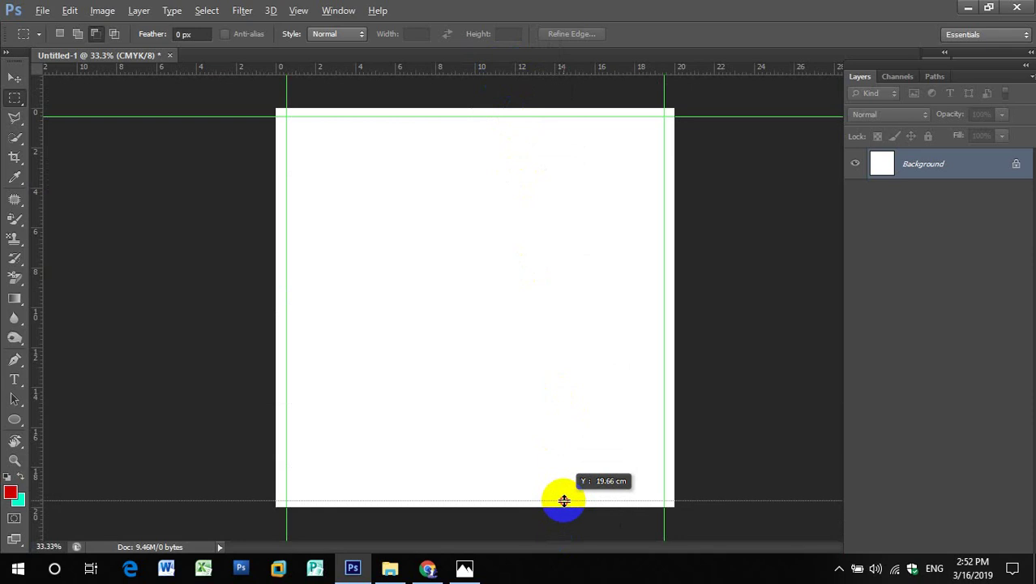
{"action": "left_click_drag", "start_coordinate": [564, 500], "coordinate": [564, 497]}
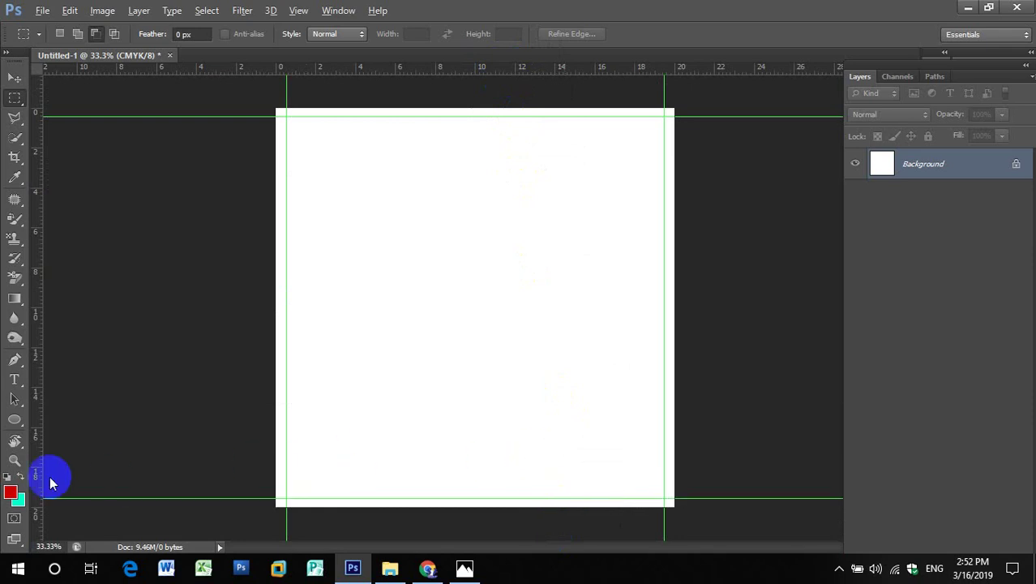
{"action": "left_click_drag", "start_coordinate": [37, 452], "coordinate": [472, 418]}
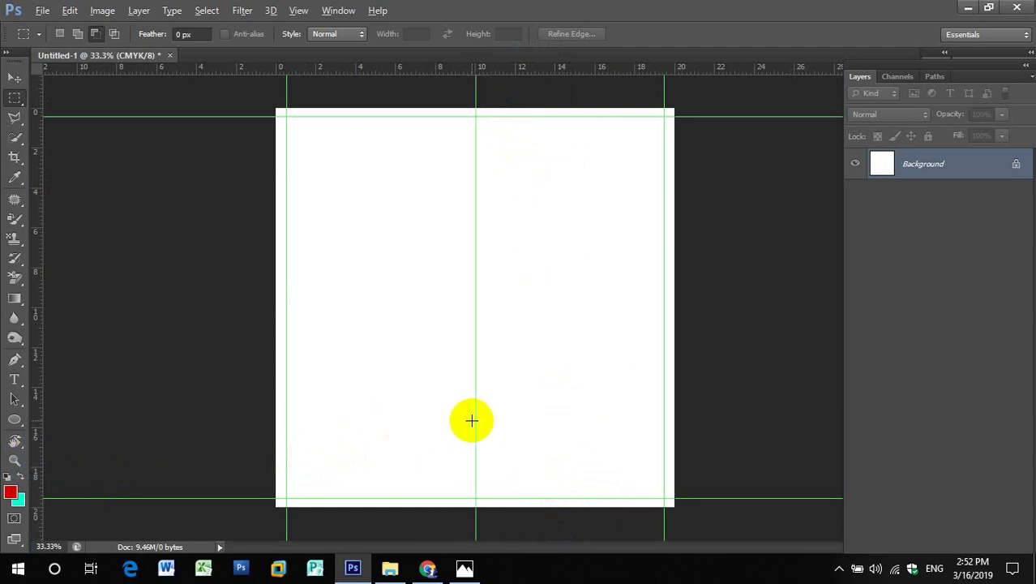
{"action": "mouse_move", "coordinate": [502, 73]}
{"action": "left_mouse_down"}
{"action": "mouse_move", "coordinate": [507, 317]}
{"action": "mouse_move", "coordinate": [532, 190]}
{"action": "mouse_move", "coordinate": [530, 317]}
{"action": "mouse_move", "coordinate": [541, 252]}
{"action": "mouse_move", "coordinate": [536, 309]}
{"action": "left_mouse_up"}
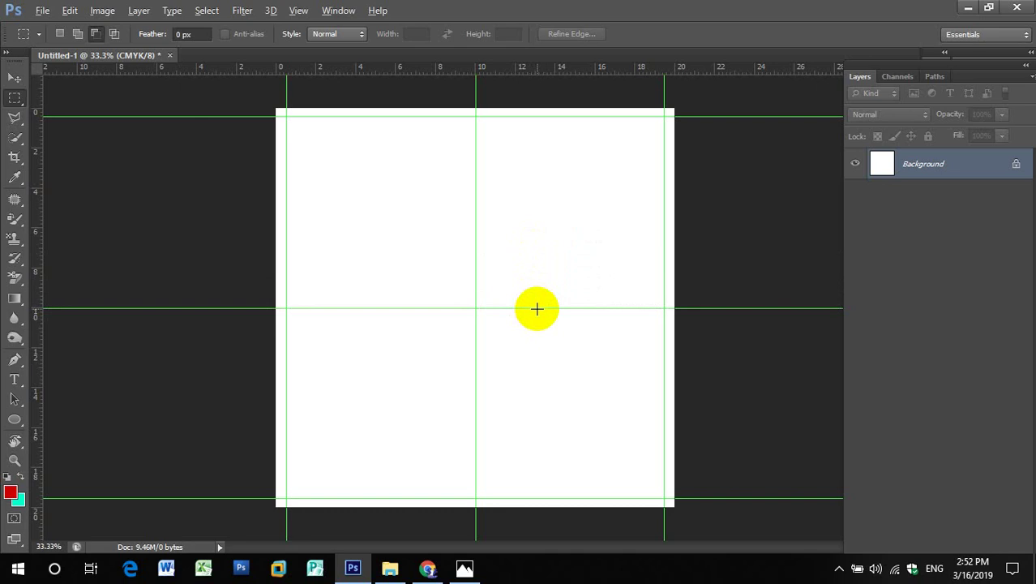
{"action": "left_click", "coordinate": [266, 306]}
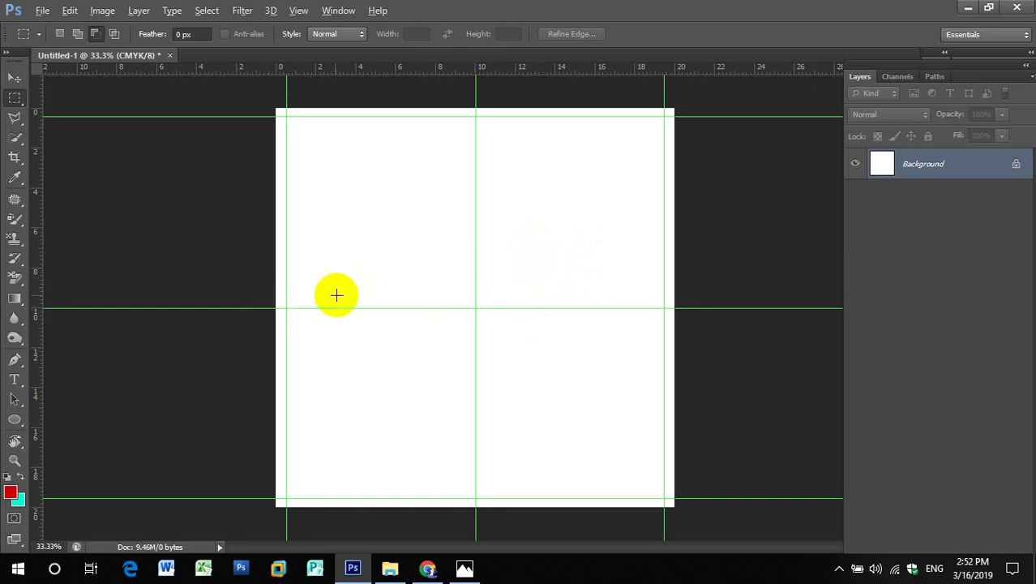
{"action": "mouse_move", "coordinate": [779, 283]}
{"action": "left_mouse_down"}
{"action": "mouse_move", "coordinate": [752, 320]}
{"action": "mouse_move", "coordinate": [705, 308]}
{"action": "mouse_move", "coordinate": [87, 293]}
{"action": "mouse_move", "coordinate": [111, 307]}
{"action": "left_mouse_up"}
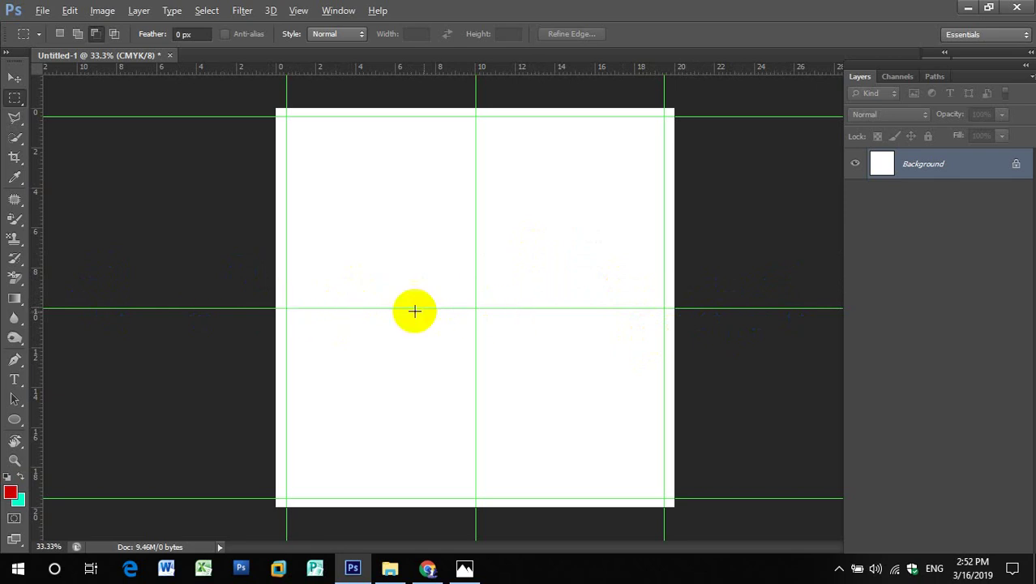
{"action": "mouse_move", "coordinate": [997, 368]}
{"action": "left_mouse_down"}
{"action": "mouse_move", "coordinate": [635, 528]}
{"action": "mouse_move", "coordinate": [151, 336]}
{"action": "mouse_move", "coordinate": [209, 307]}
{"action": "left_mouse_up"}
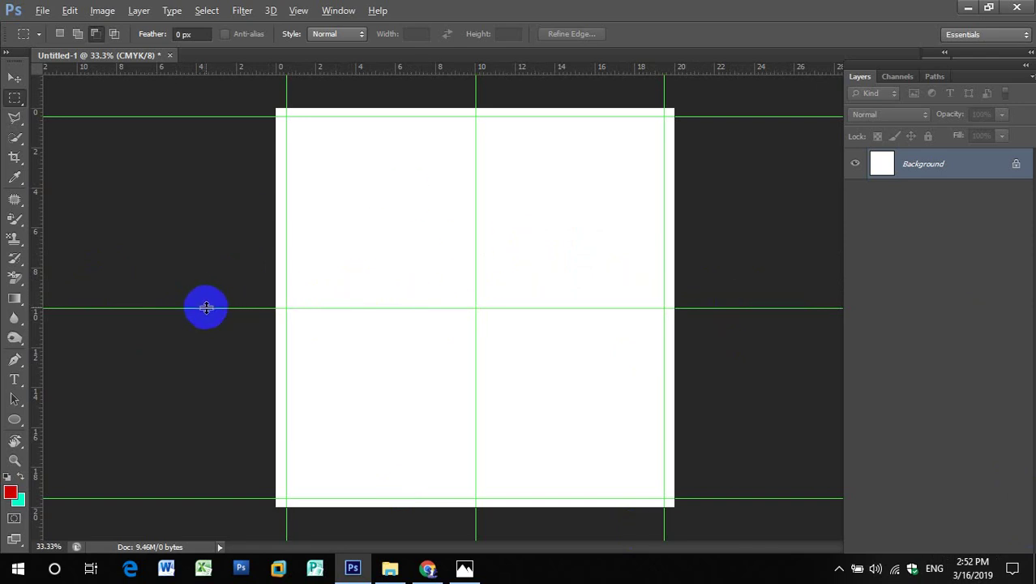
{"action": "left_click_drag", "start_coordinate": [207, 308], "coordinate": [207, 307]}
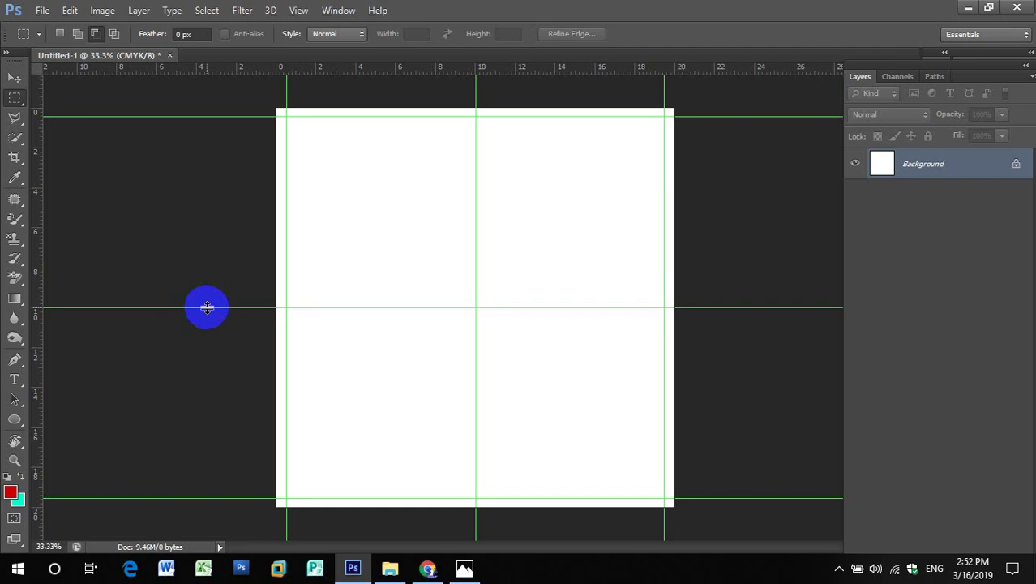
Change the guide colour to Light Blue in Guides, Grid & Slices preferences
{"action": "double_click", "coordinate": [207, 308]}
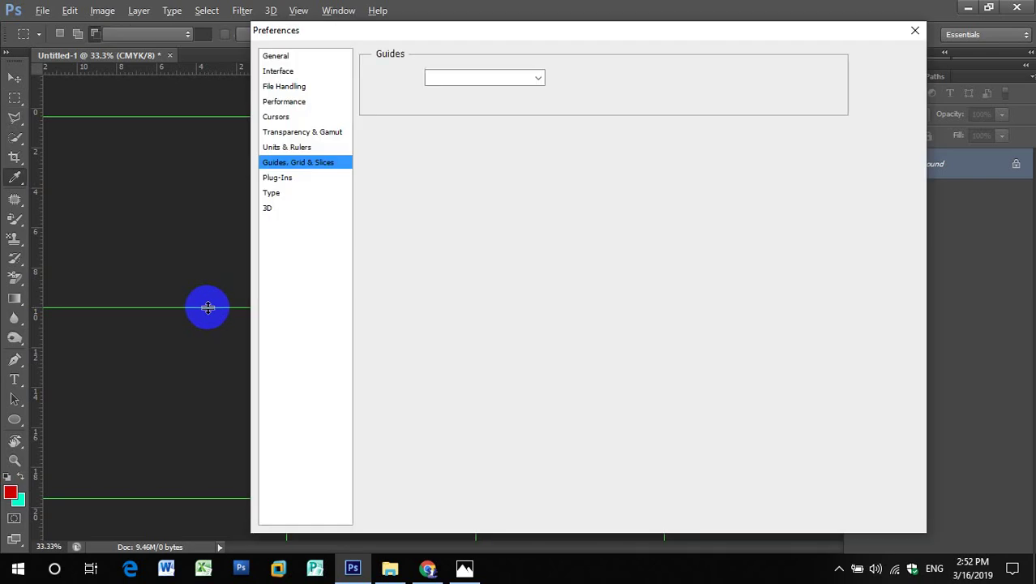
{"action": "left_click", "coordinate": [528, 77]}
{"action": "left_click", "coordinate": [471, 122]}
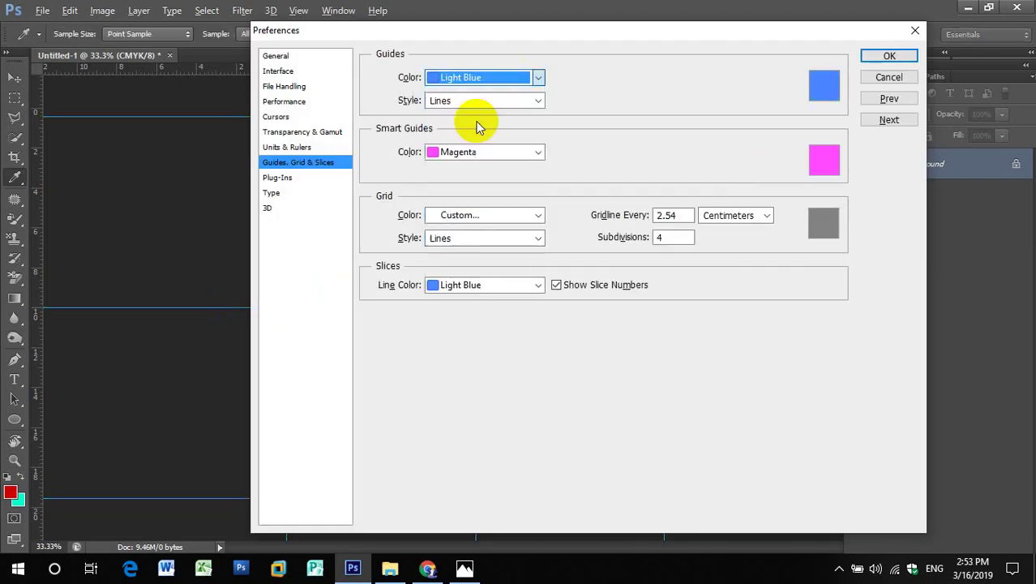
{"action": "left_click", "coordinate": [888, 55]}
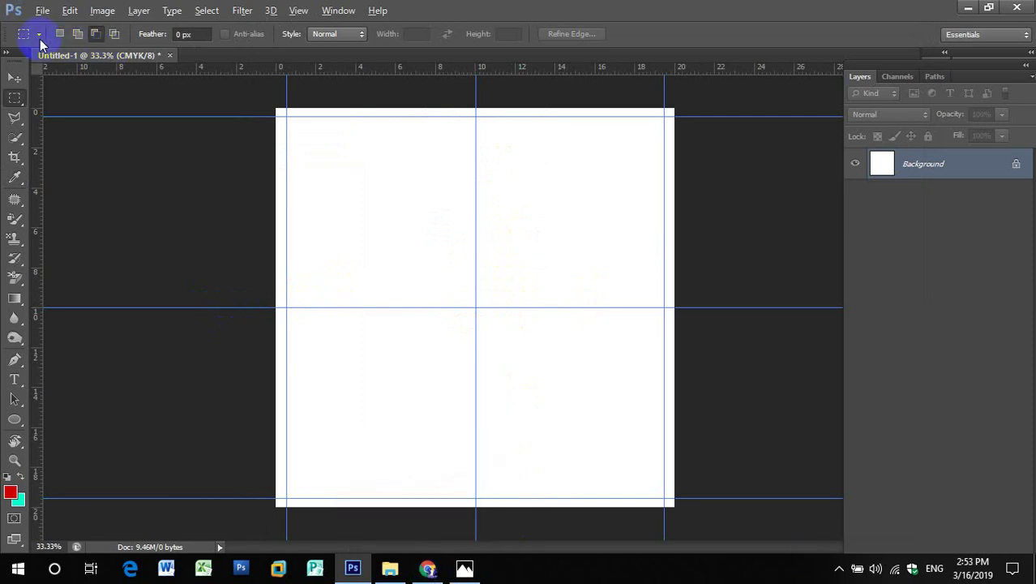
Check the rectangular marquee tool's reset options and preset list
{"action": "right_click", "coordinate": [31, 39]}
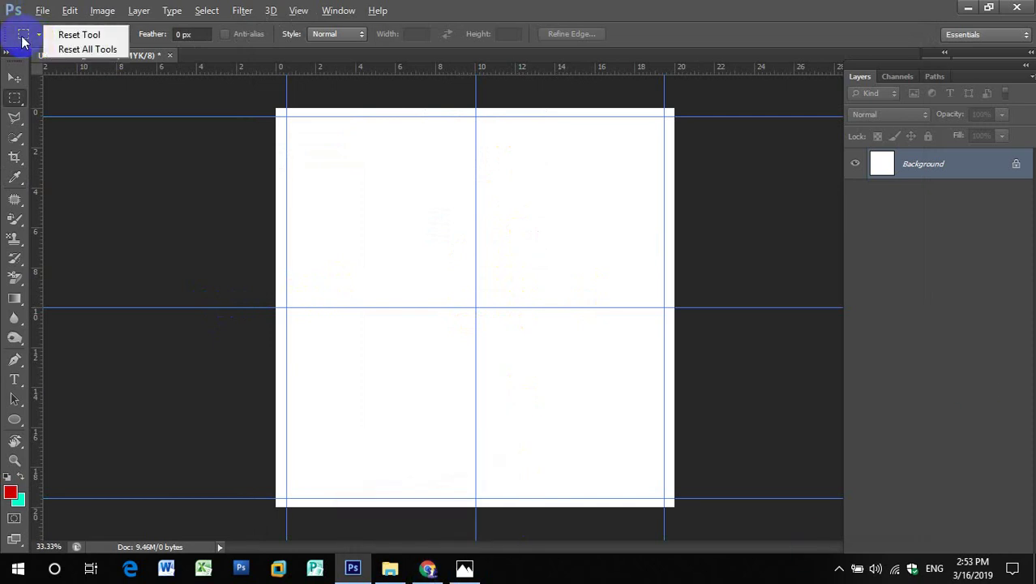
{"action": "left_click", "coordinate": [22, 41]}
{"action": "left_click", "coordinate": [36, 36]}
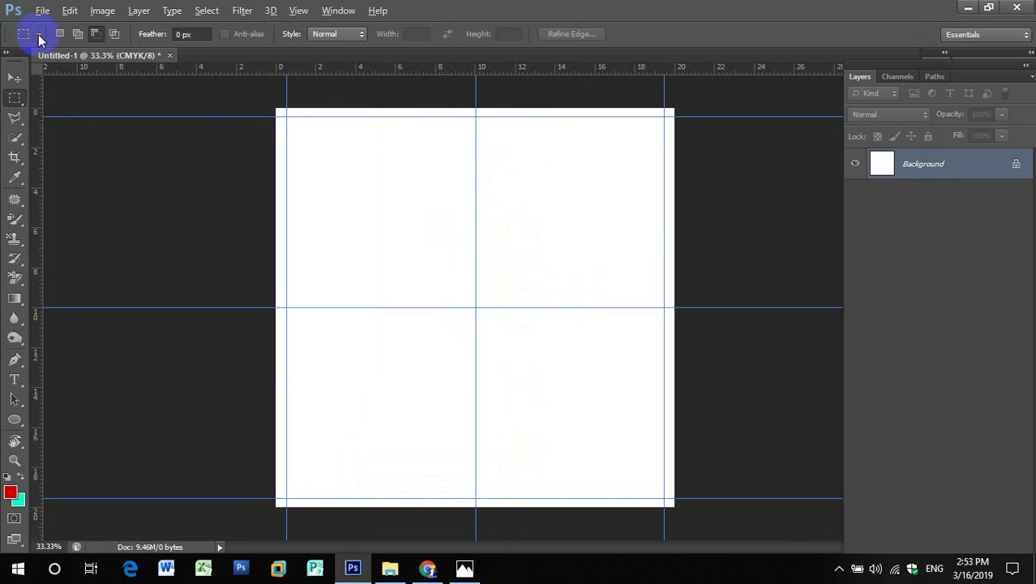
{"action": "left_click", "coordinate": [39, 37]}
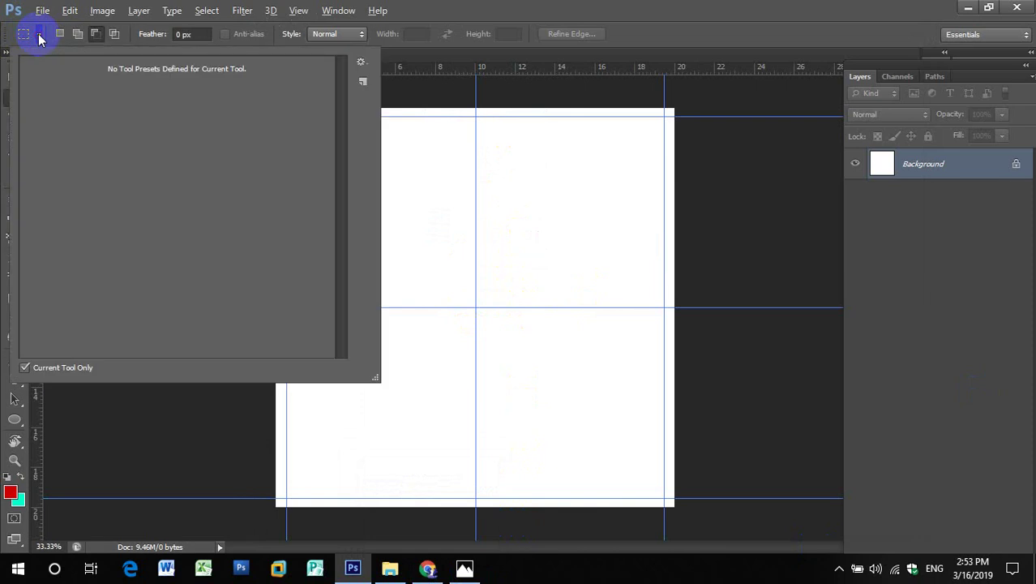
{"action": "left_click", "coordinate": [15, 48]}
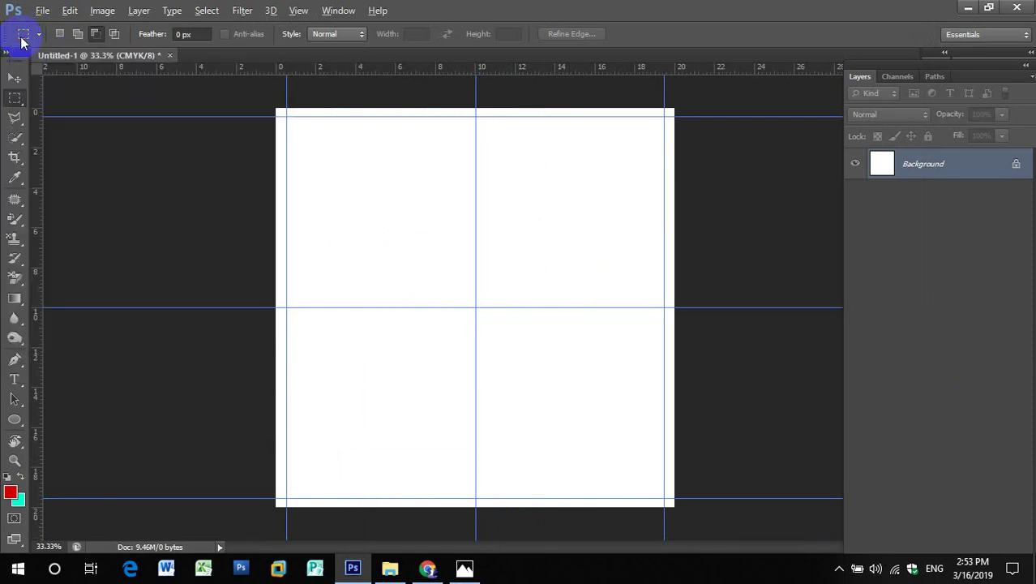
Draw an elliptical-marquee circle filling the guide frame and view it full screen with menu bar
{"action": "right_click", "coordinate": [18, 98]}
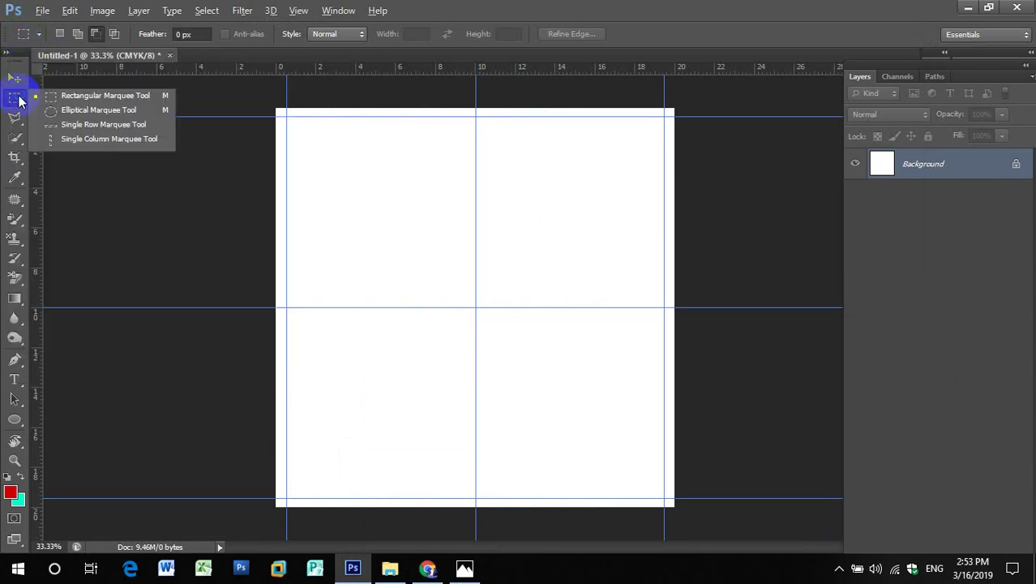
{"action": "left_click", "coordinate": [72, 120]}
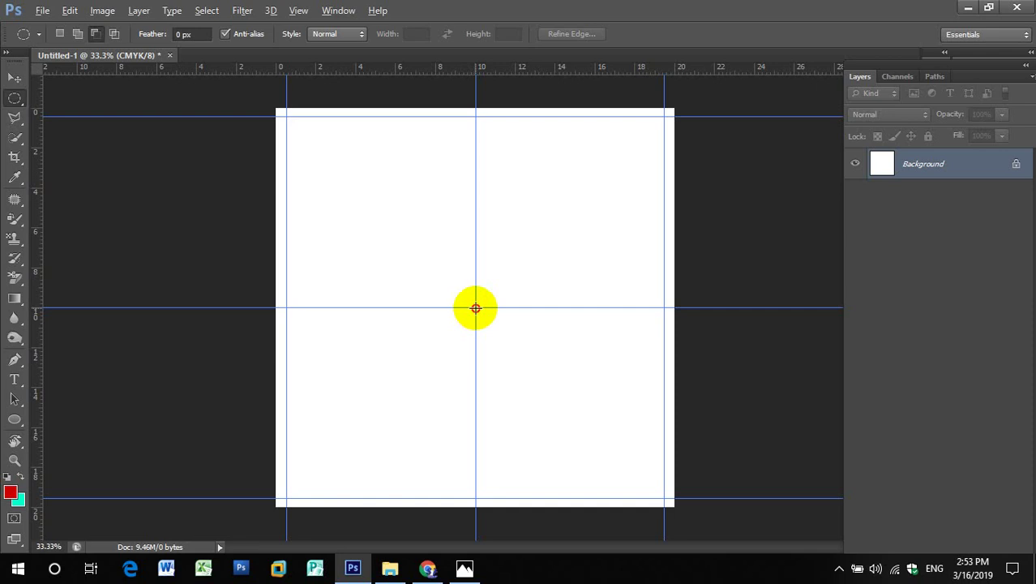
{"action": "left_click_drag", "start_coordinate": [476, 308], "coordinate": [559, 414]}
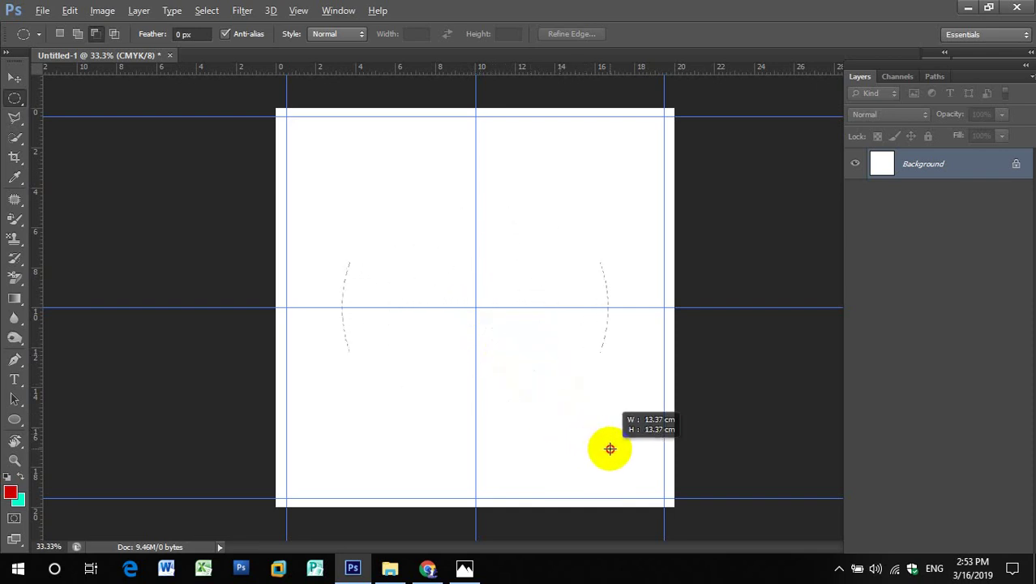
{"action": "mouse_move", "coordinate": [559, 414]}
{"action": "left_mouse_down"}
{"action": "mouse_move", "coordinate": [680, 477]}
{"action": "mouse_move", "coordinate": [761, 493]}
{"action": "left_mouse_up"}
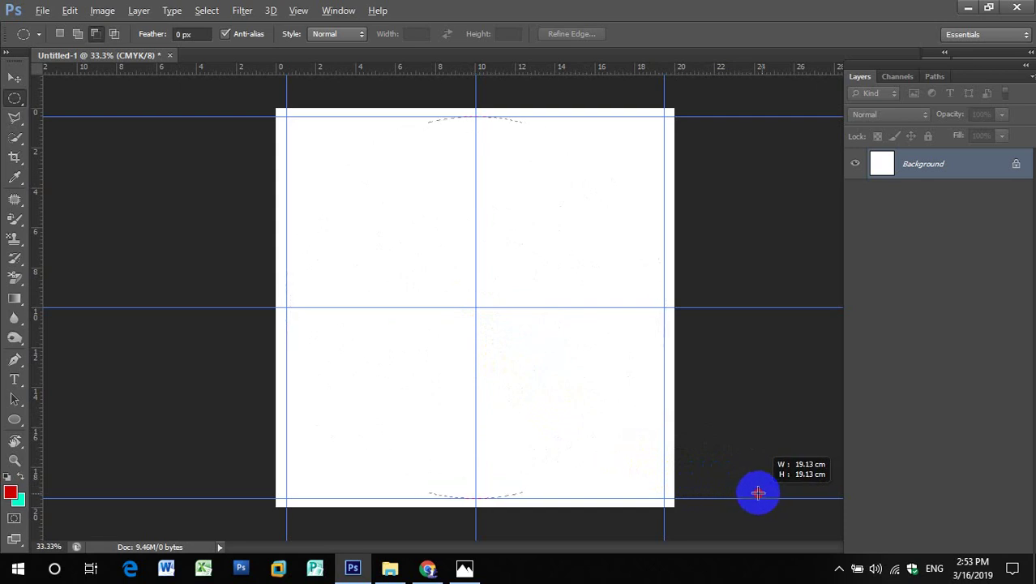
{"action": "mouse_move", "coordinate": [761, 493]}
{"action": "left_mouse_down"}
{"action": "mouse_move", "coordinate": [752, 491]}
{"action": "mouse_move", "coordinate": [763, 492]}
{"action": "left_mouse_up"}
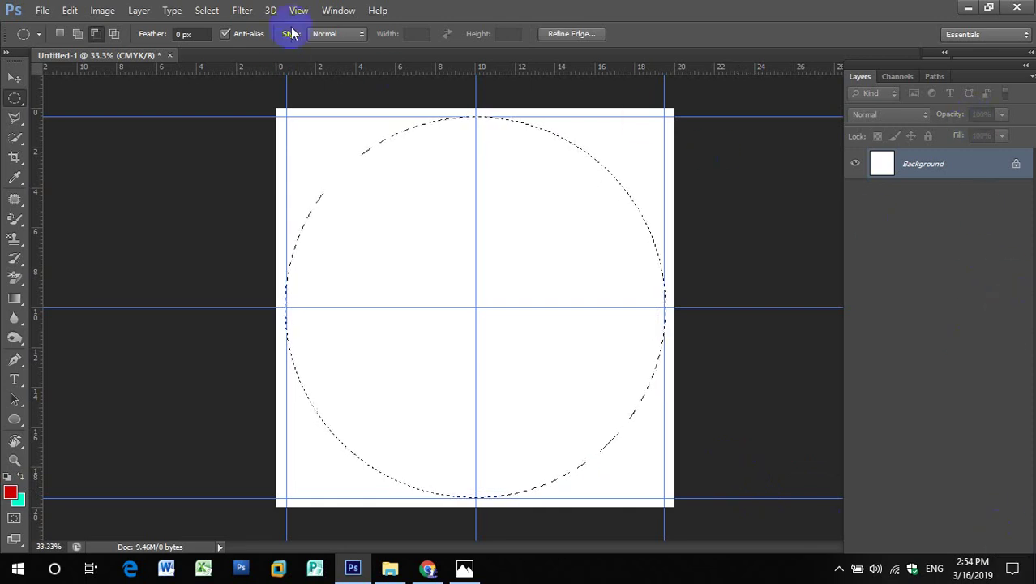
{"action": "key", "text": "f"}
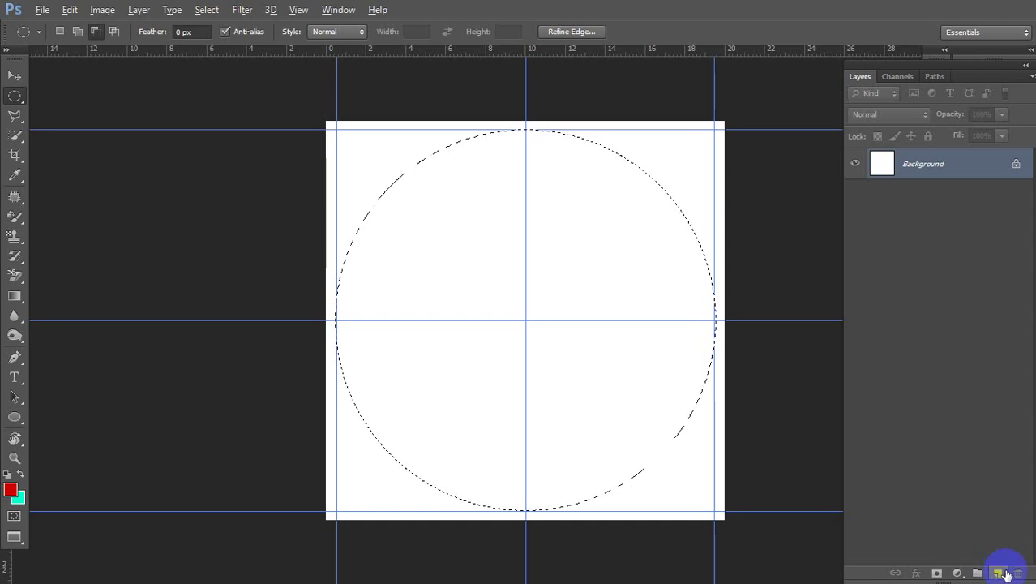
Add a new layer named OutLine above Background
{"action": "left_click", "coordinate": [146, 11]}
{"action": "mouse_move", "coordinate": [147, 26]}
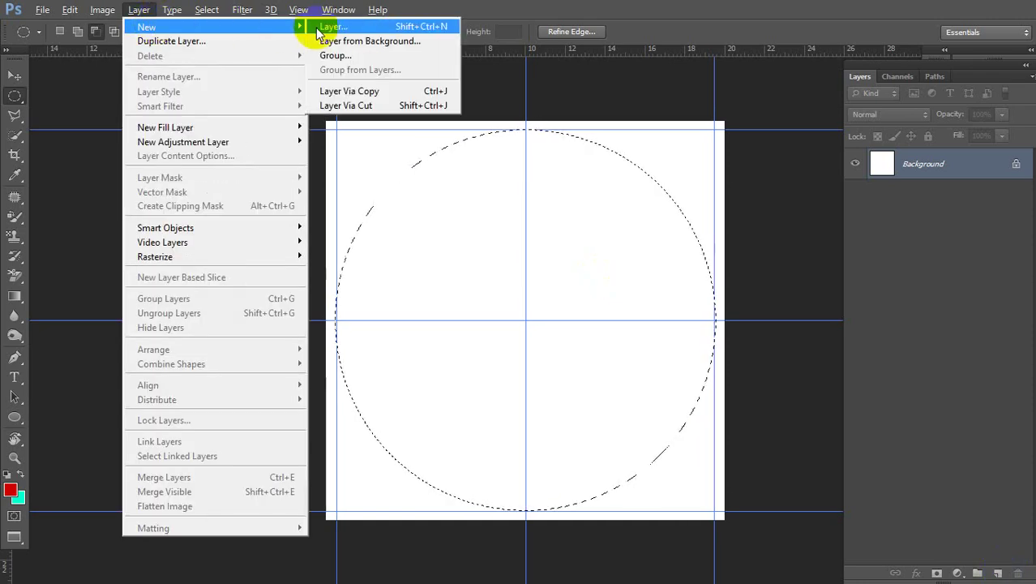
{"action": "left_click", "coordinate": [420, 27]}
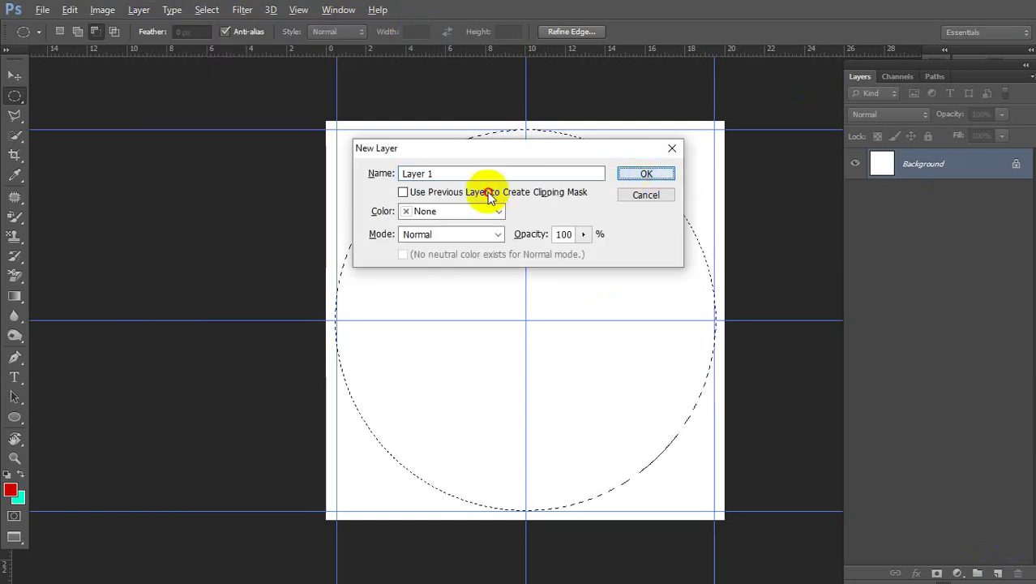
{"action": "left_click", "coordinate": [330, 163]}
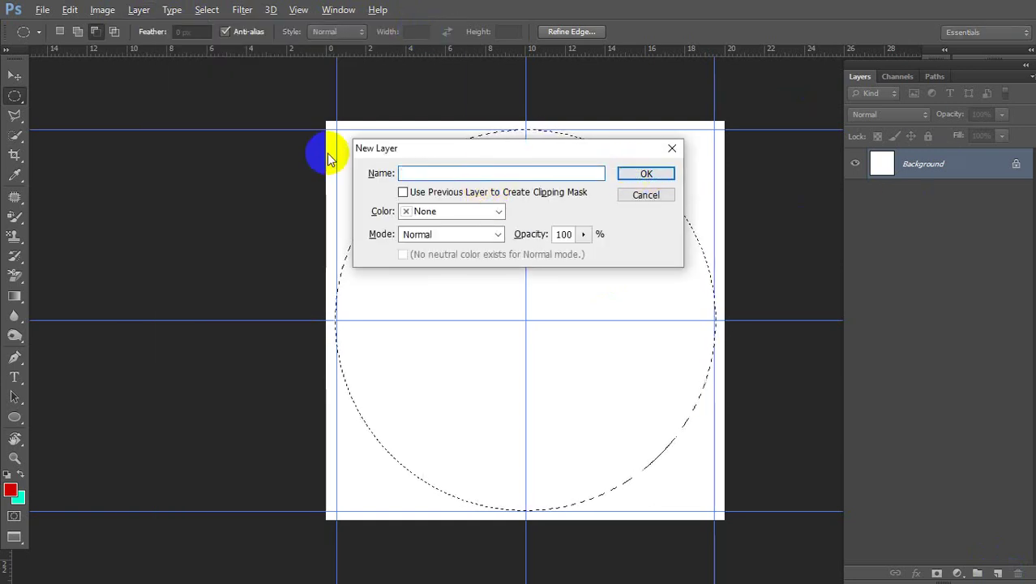
{"action": "type", "text": "OutLine"}
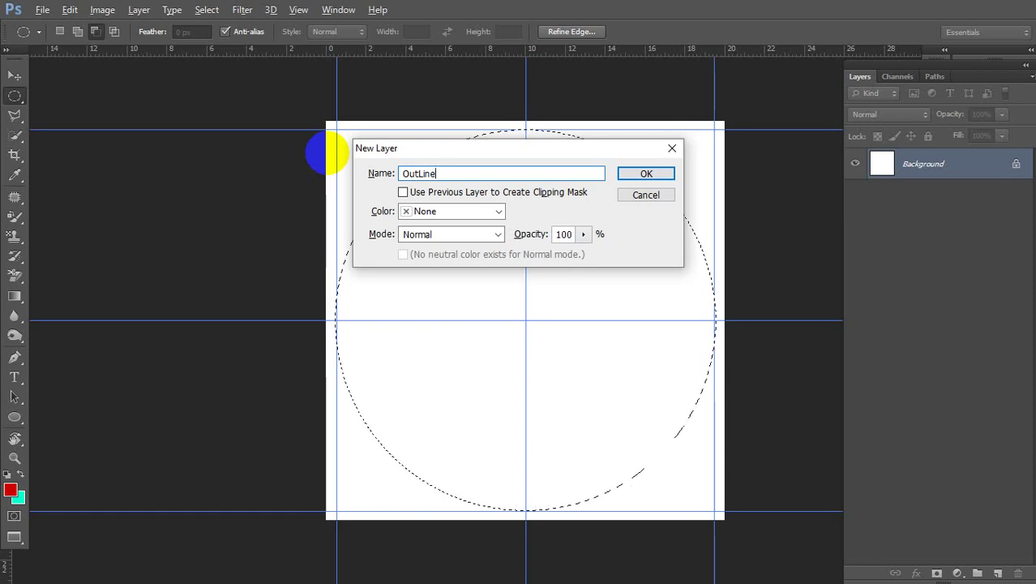
{"action": "key", "text": "Return"}
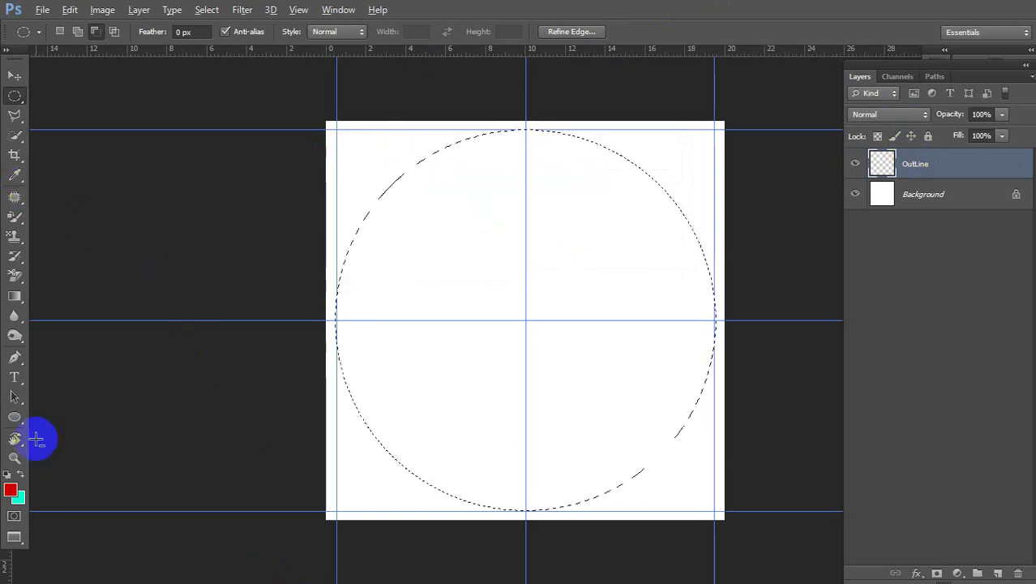
Set the background colour to yellow (ffff00)
{"action": "left_click", "coordinate": [20, 498]}
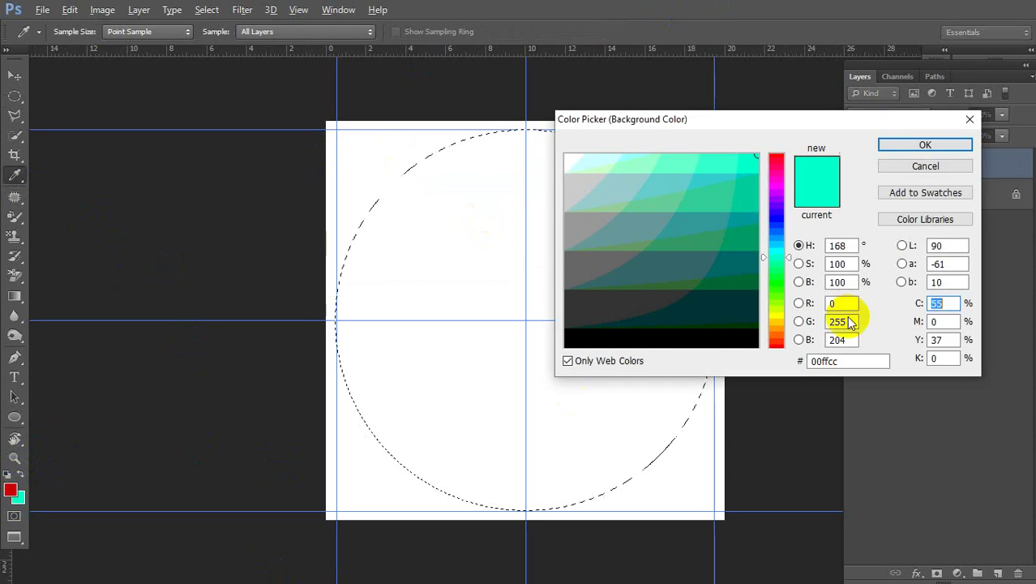
{"action": "left_click", "coordinate": [776, 318]}
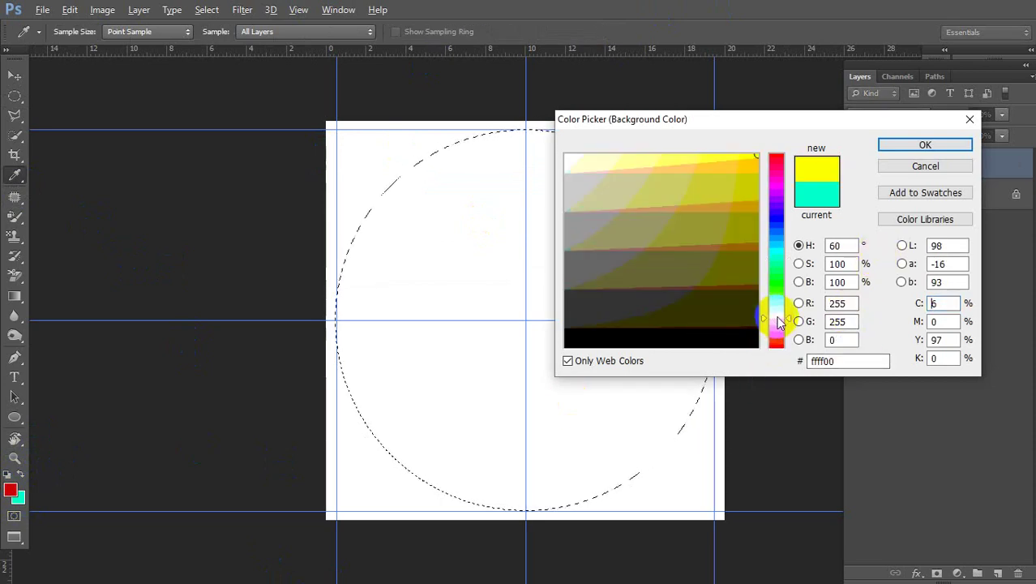
{"action": "left_click", "coordinate": [925, 146]}
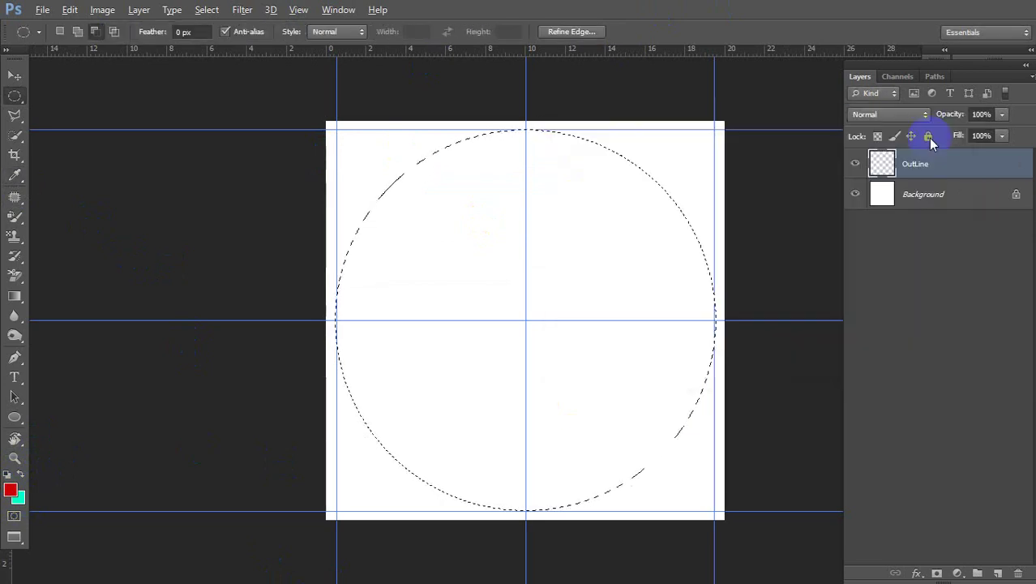
{"action": "key", "text": "alt+Tab"}
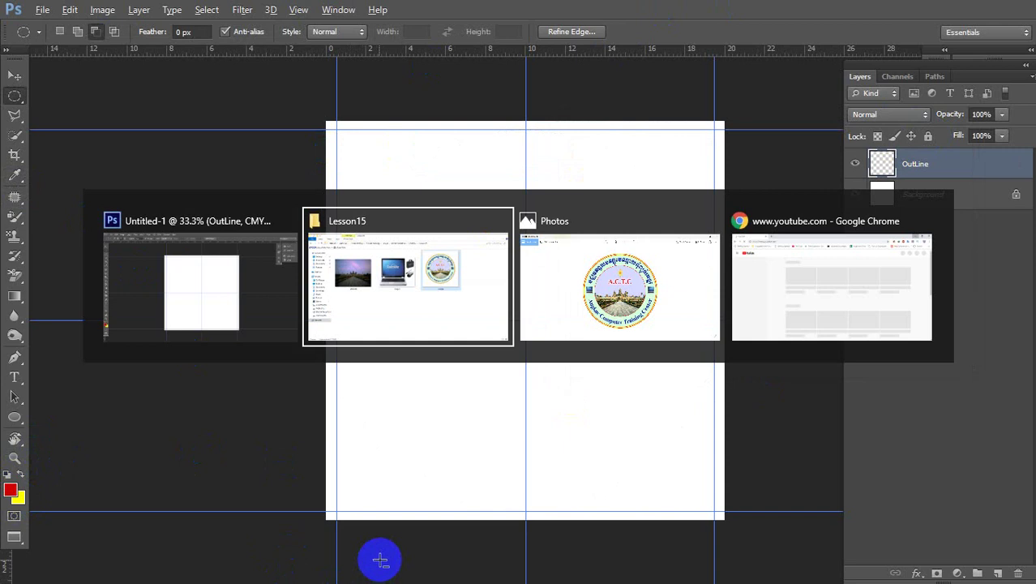
{"action": "left_click", "coordinate": [625, 288]}
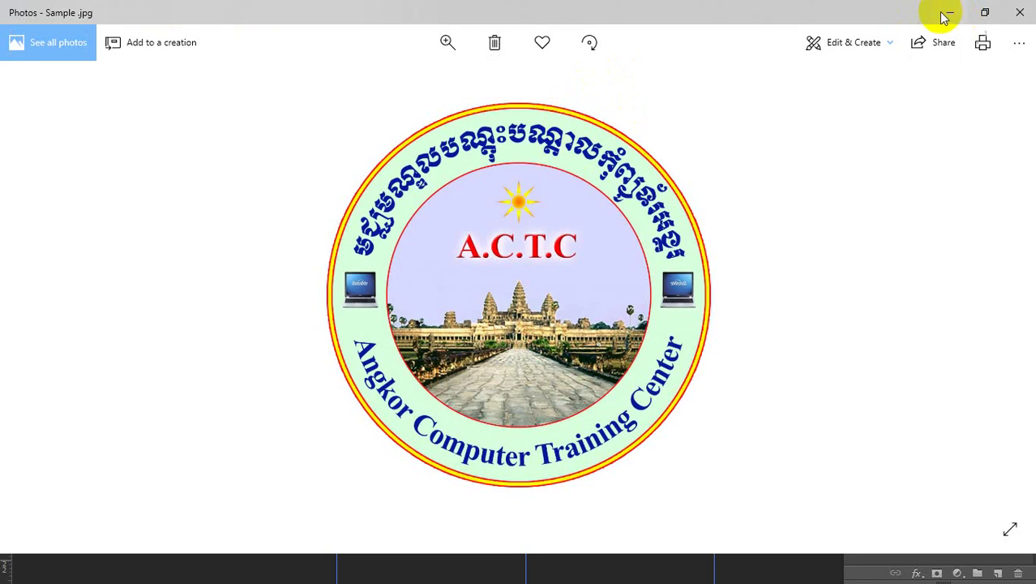
{"action": "left_click", "coordinate": [948, 15]}
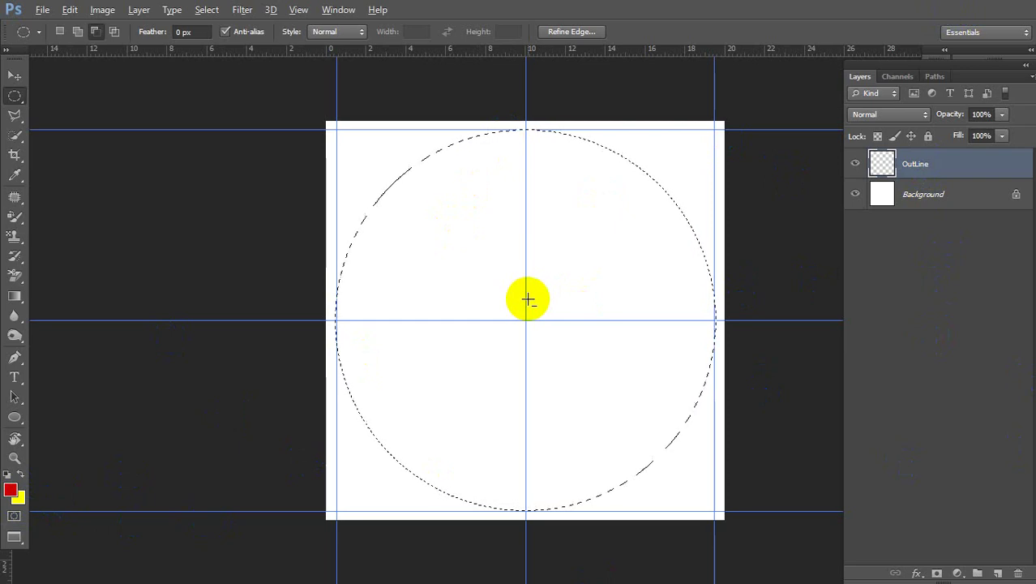
Fill the OutLine circle with the red foreground colour and contract the selection by 5 pixels
{"action": "key", "text": "alt+BackSpace"}
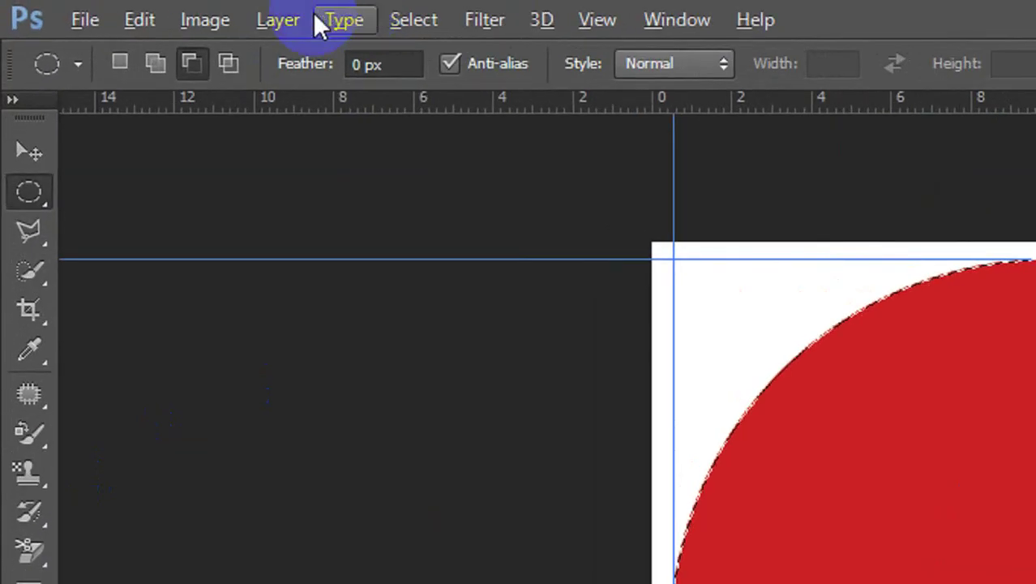
{"action": "left_click", "coordinate": [420, 23]}
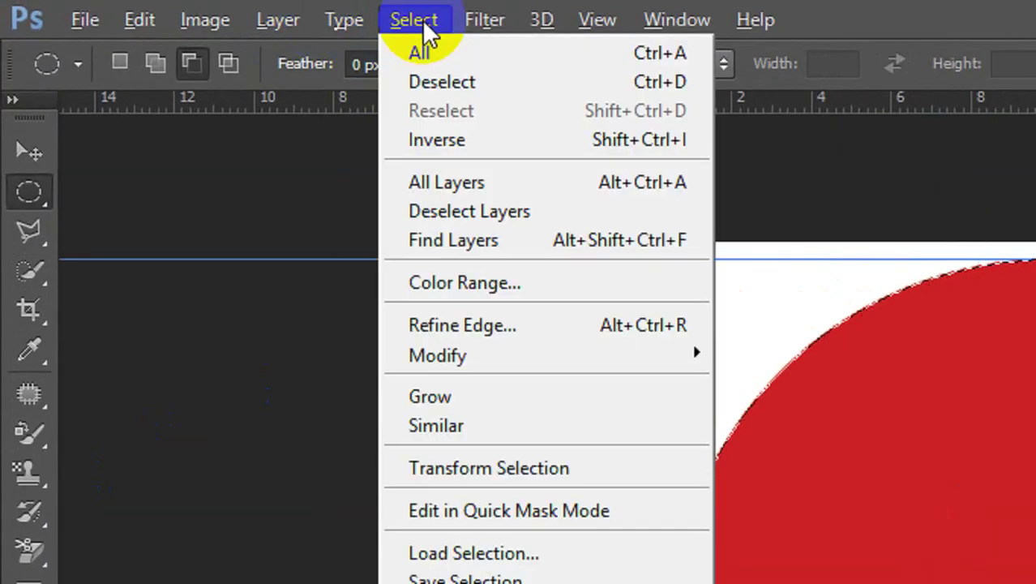
{"action": "mouse_move", "coordinate": [454, 340]}
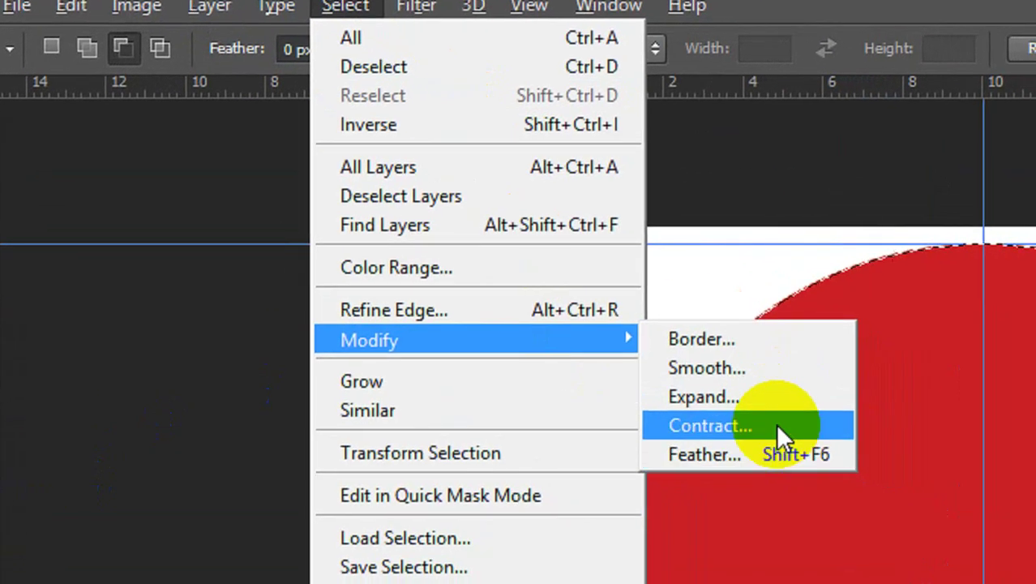
{"action": "left_click", "coordinate": [778, 426]}
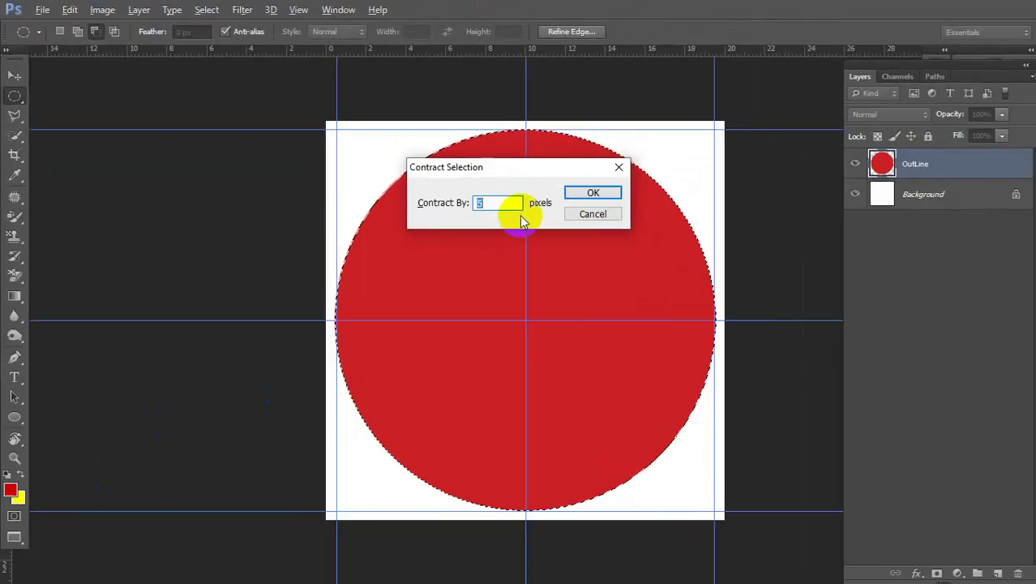
{"action": "left_click", "coordinate": [507, 203]}
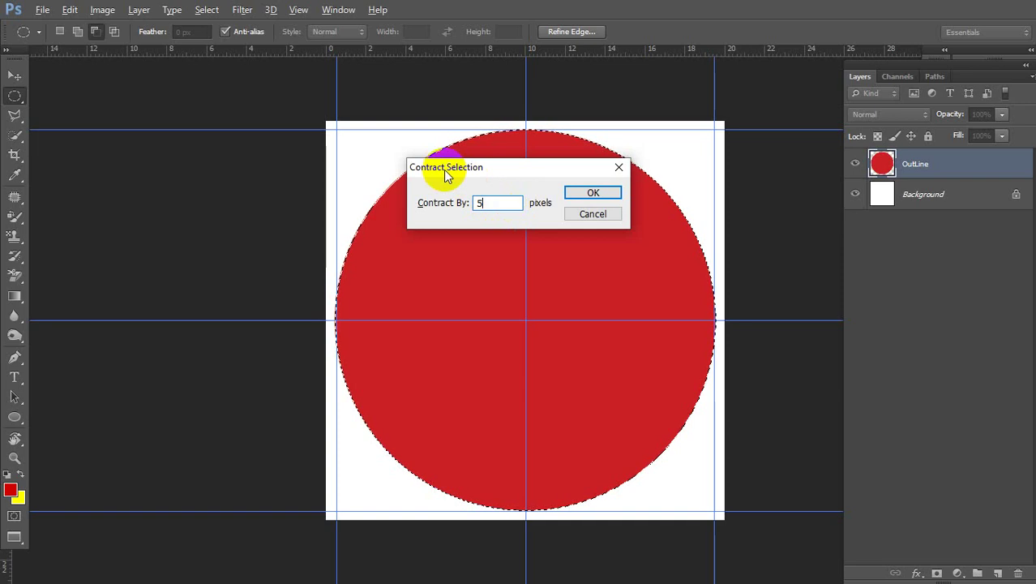
{"action": "left_click_drag", "start_coordinate": [503, 202], "coordinate": [458, 206]}
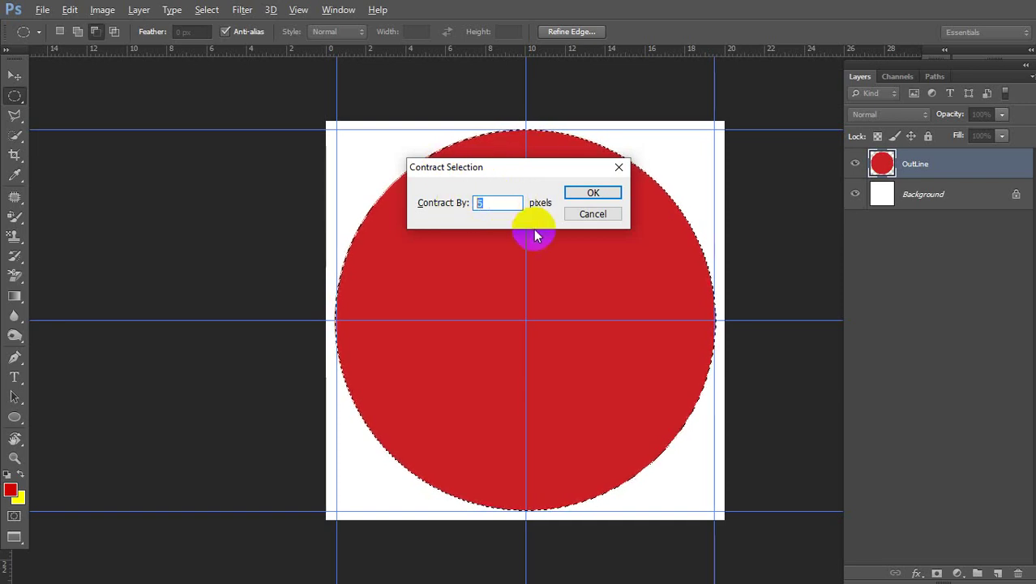
{"action": "left_click", "coordinate": [574, 199]}
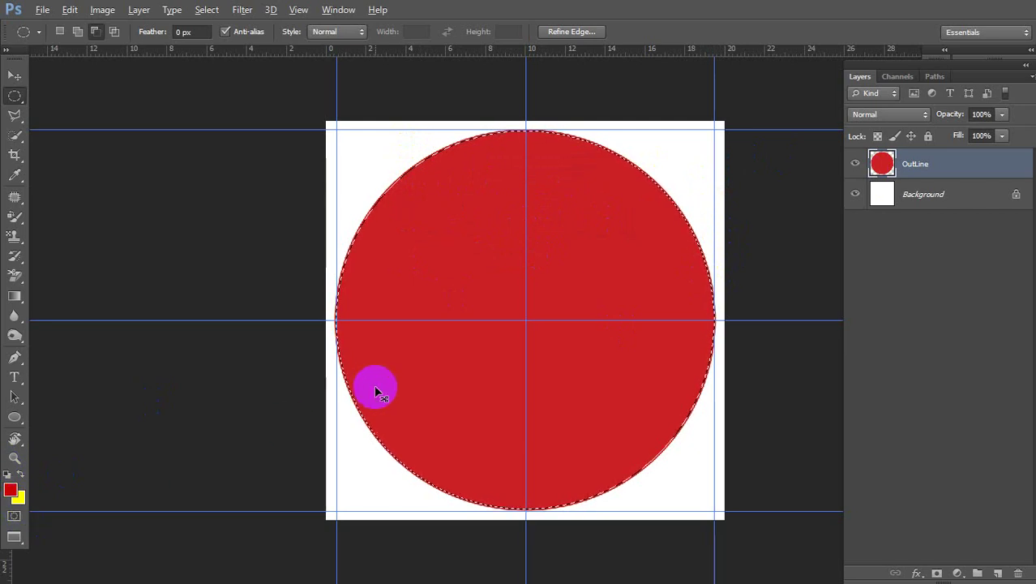
Fill the 5-pixel-contracted selection with background yellow, then contract it by 15 pixels
{"action": "key", "text": "ctrl+BackSpace"}
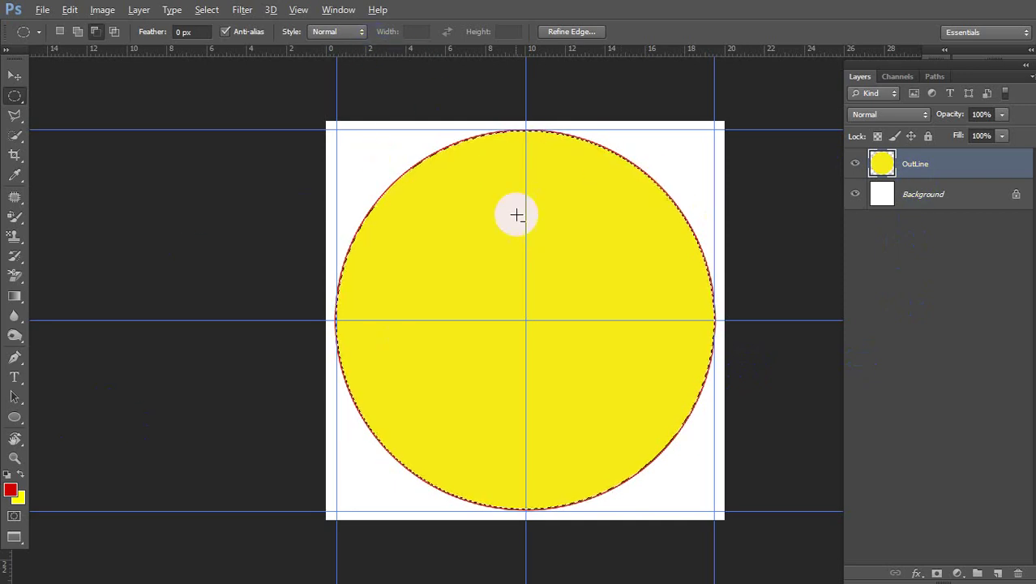
{"action": "left_click", "coordinate": [207, 10]}
{"action": "mouse_move", "coordinate": [243, 177]}
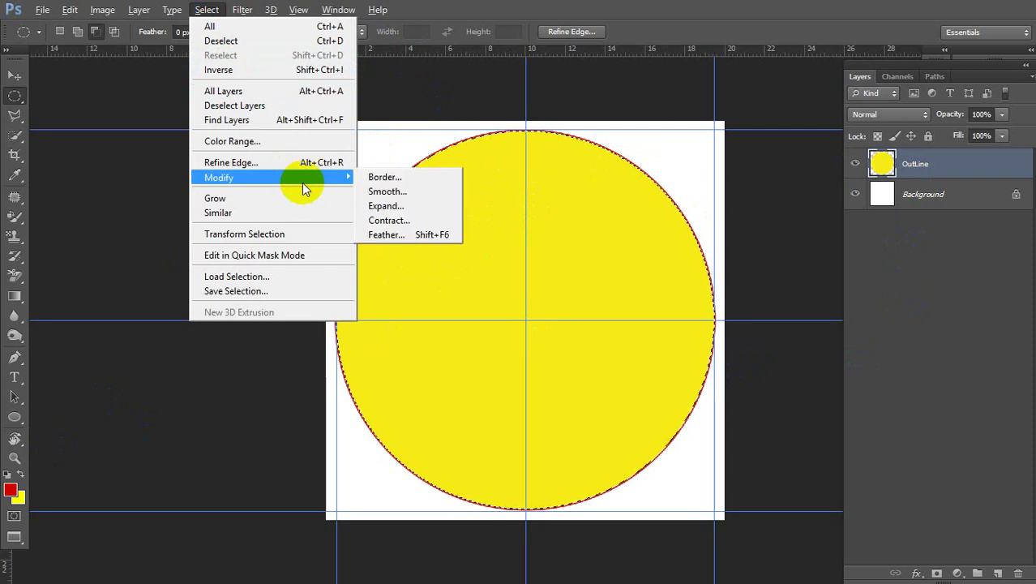
{"action": "left_click", "coordinate": [441, 216]}
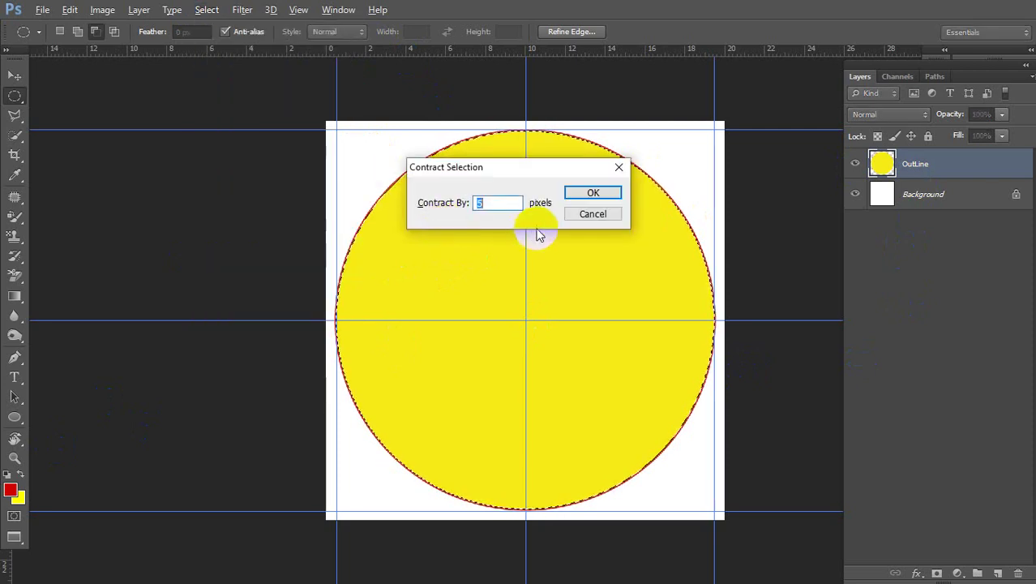
{"action": "type", "text": "1"}
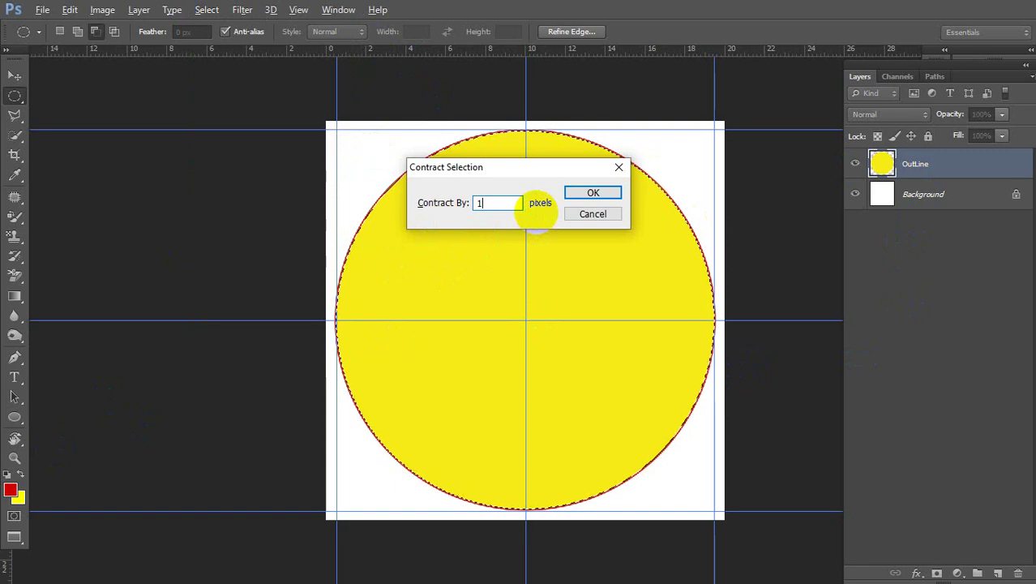
{"action": "type", "text": "5"}
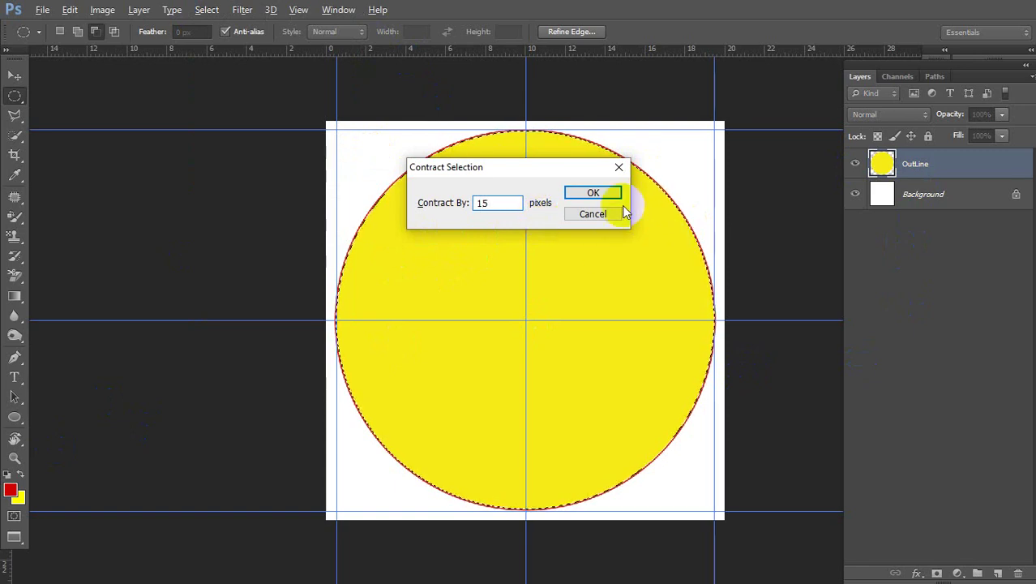
{"action": "left_click", "coordinate": [593, 194]}
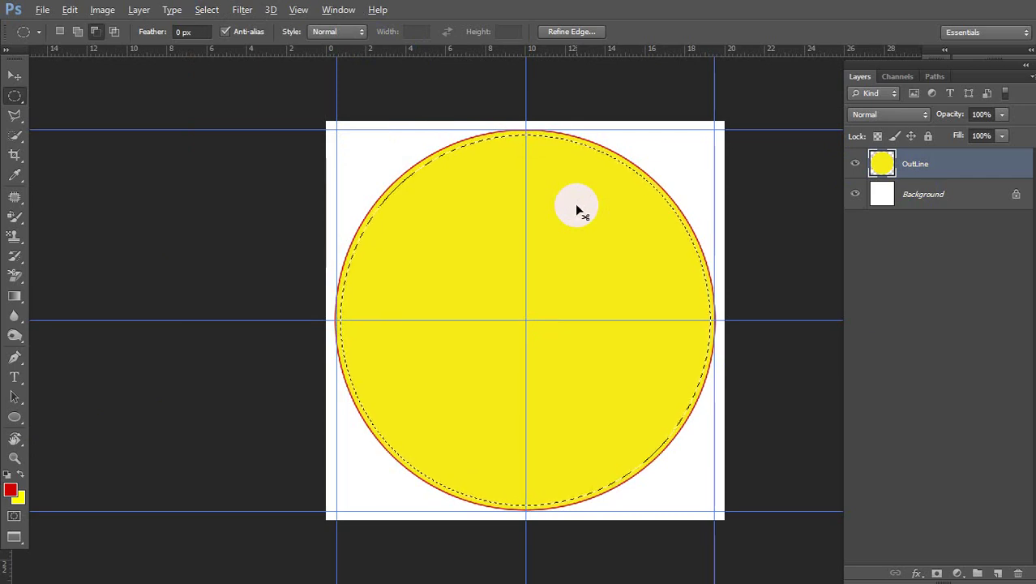
Undo the 15-pixel contraction, contract by 10 pixels instead, and fill the selection red
{"action": "key", "text": "ctrl+z"}
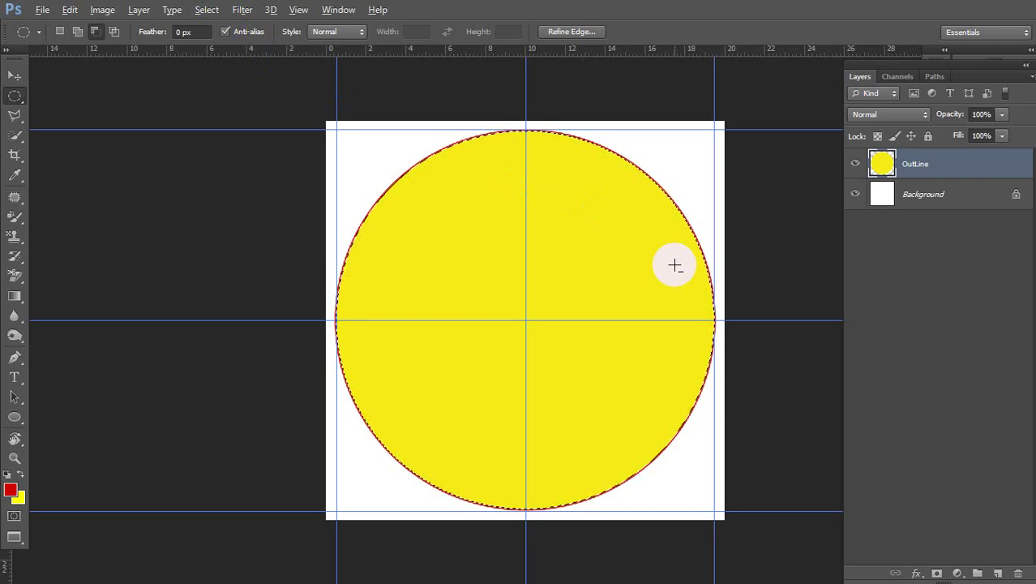
{"action": "key", "text": "alt"}
{"action": "key", "text": "s"}
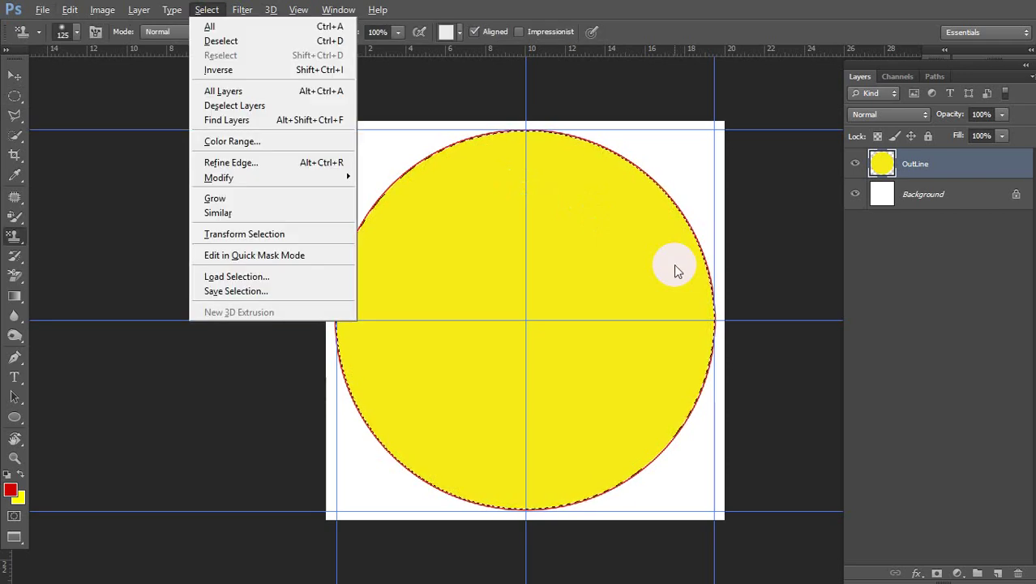
{"action": "key", "text": "m"}
{"action": "type", "text": "c"}
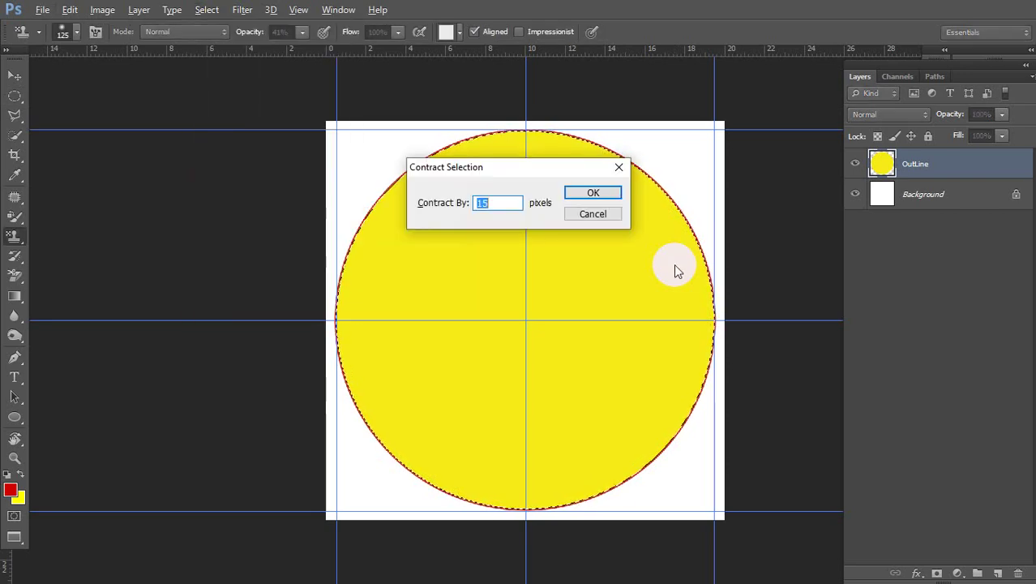
{"action": "type", "text": "1"}
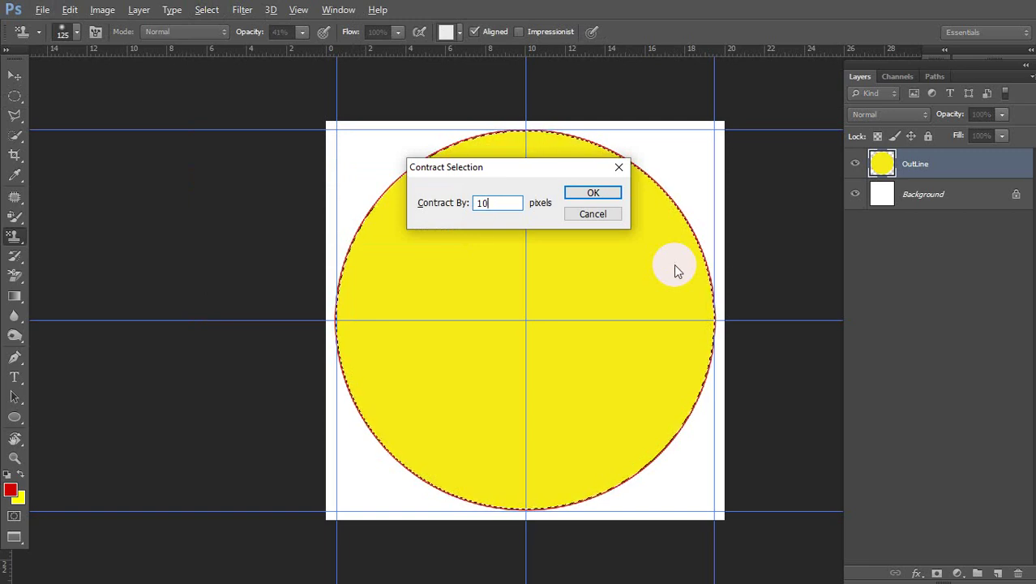
{"action": "key", "text": "Return"}
{"action": "key", "text": "m"}
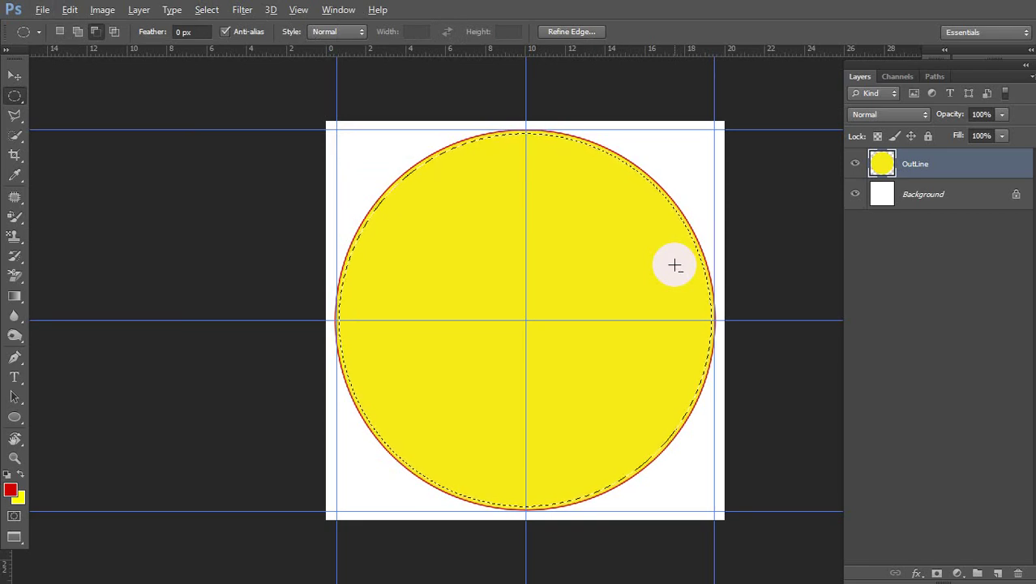
{"action": "key", "text": "alt+BackSpace"}
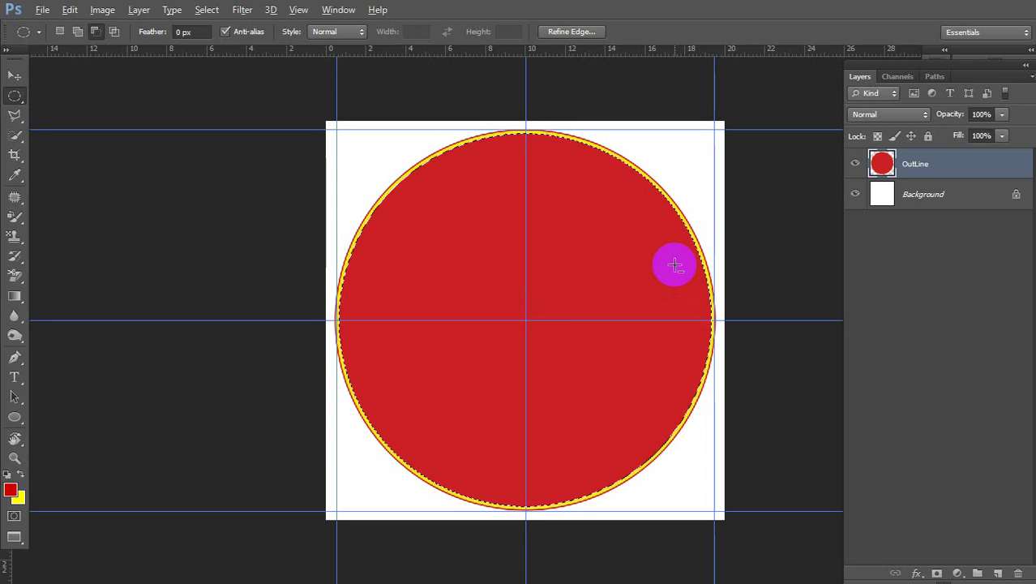
{"action": "key", "text": "alt"}
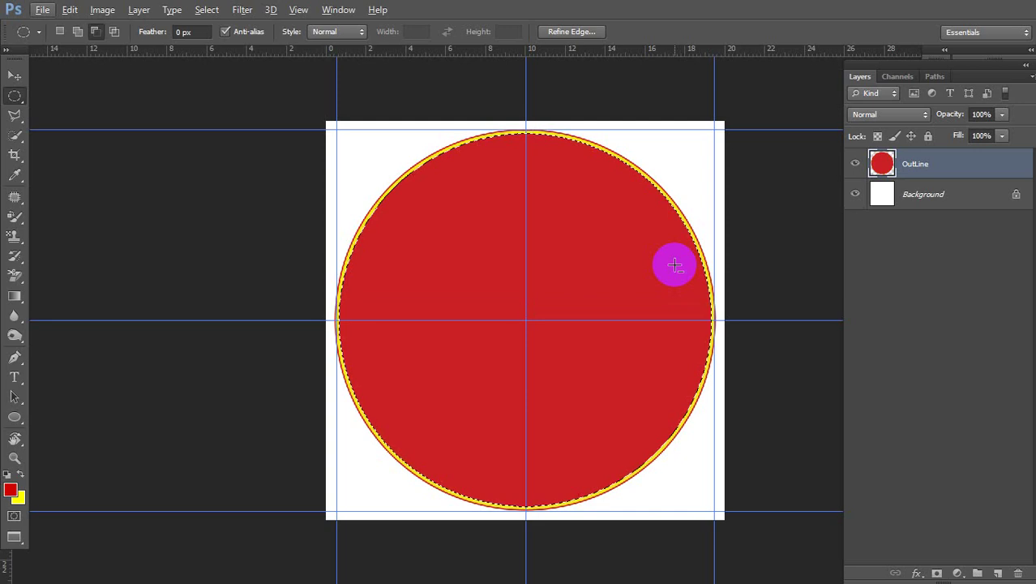
Contract the circular selection by 5 pixels with Select > Modify > Contract
{"action": "key", "text": "s"}
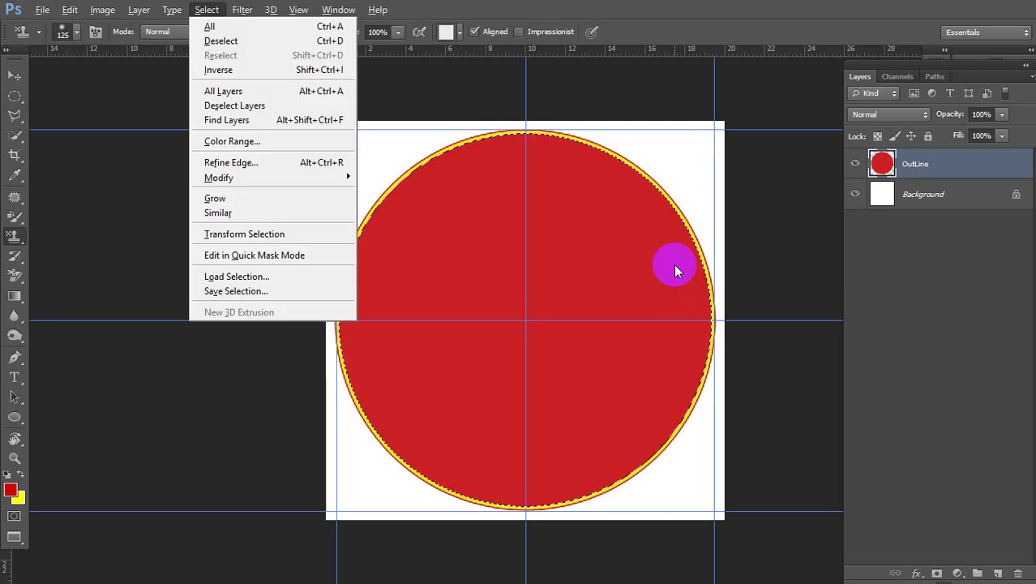
{"action": "key", "text": "m"}
{"action": "key", "text": "c"}
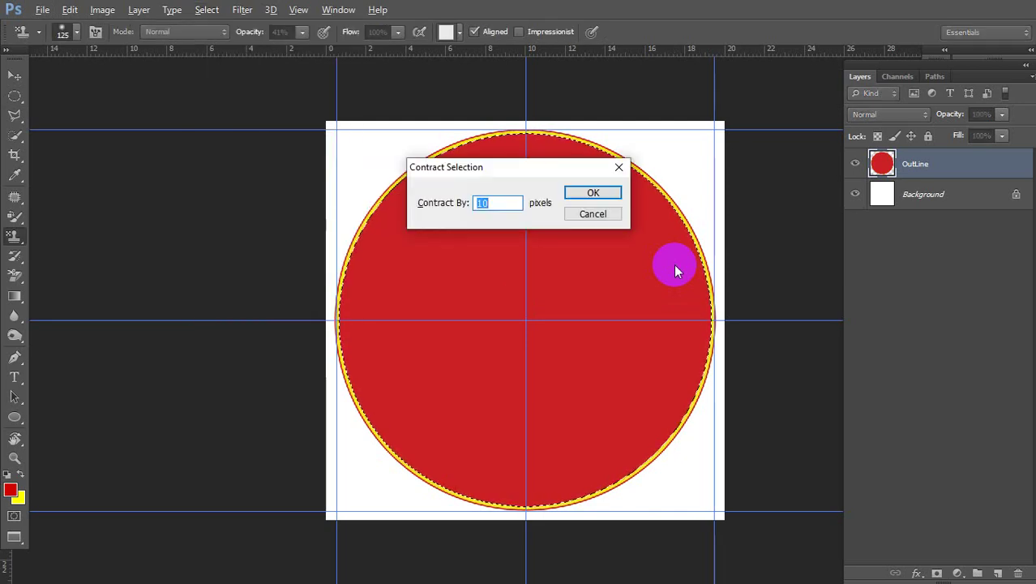
{"action": "type", "text": "5"}
{"action": "key", "text": "Return"}
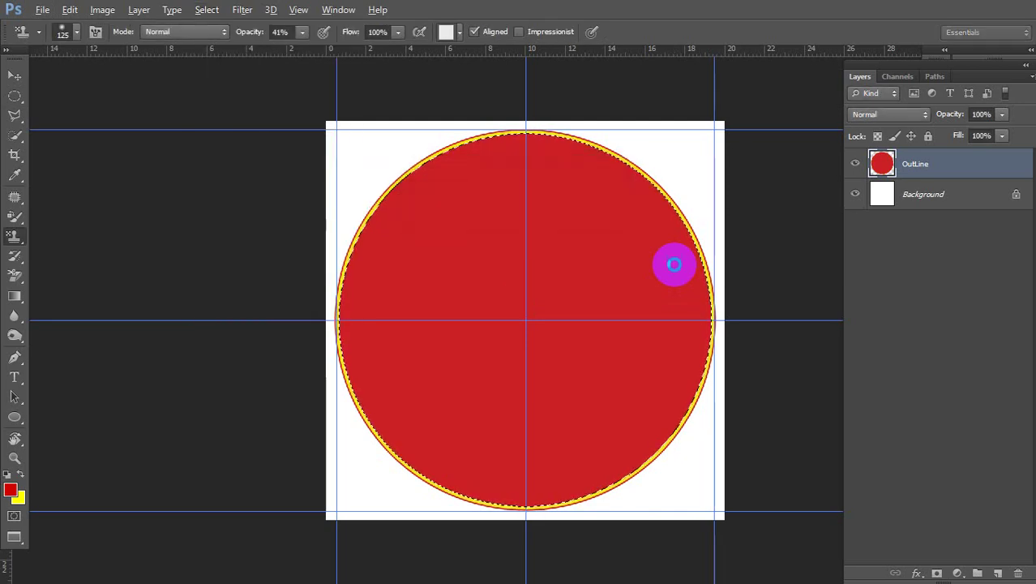
{"action": "key", "text": "m"}
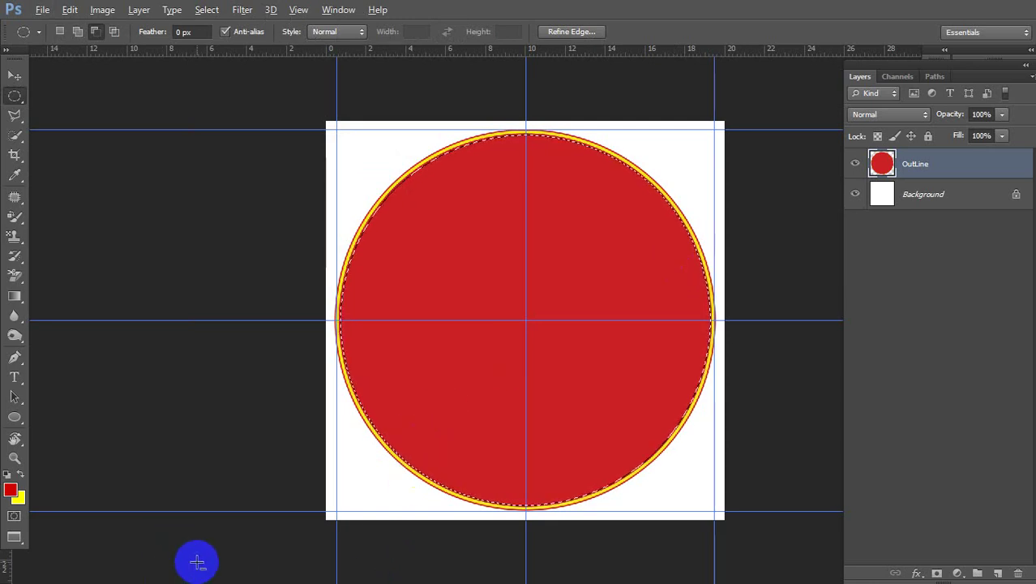
Check the Sample.jpg logo reference in Photos, then return to Photoshop
{"action": "key", "text": "alt+Tab"}
{"action": "left_click", "coordinate": [398, 297]}
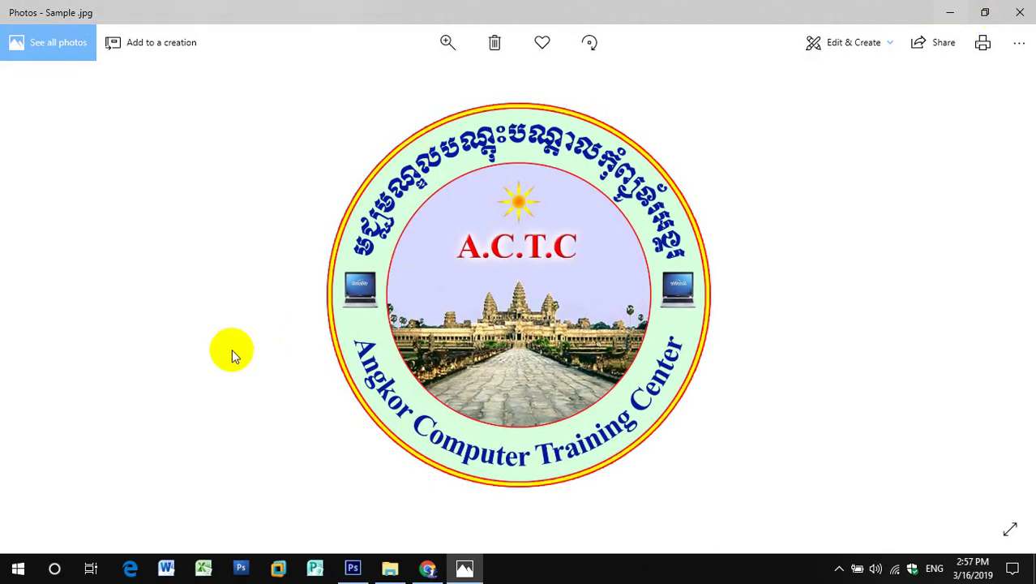
{"action": "left_click", "coordinate": [950, 12]}
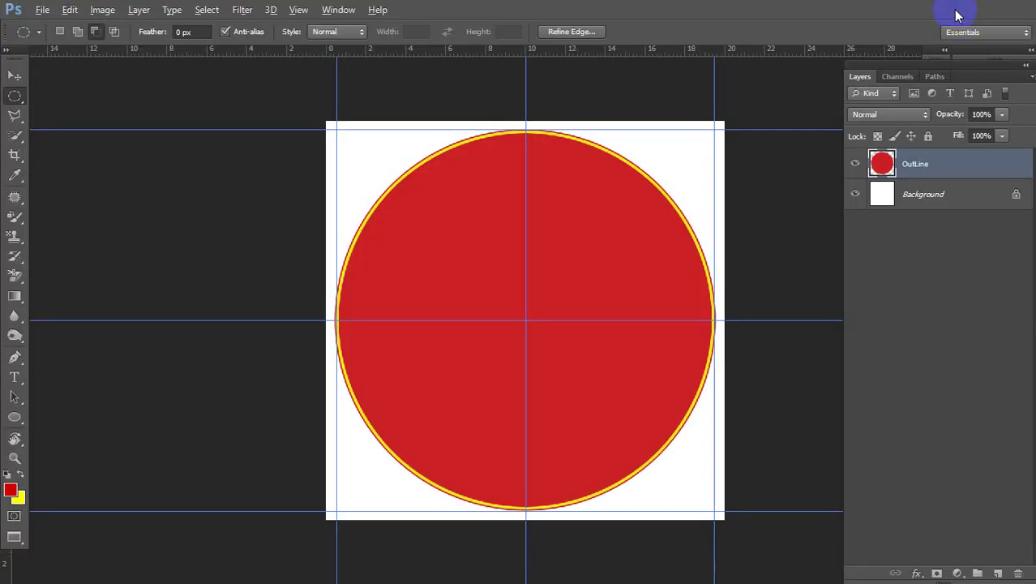
Pick aqua #33ffcc in the Color Picker as the background colour
{"action": "left_click", "coordinate": [17, 496]}
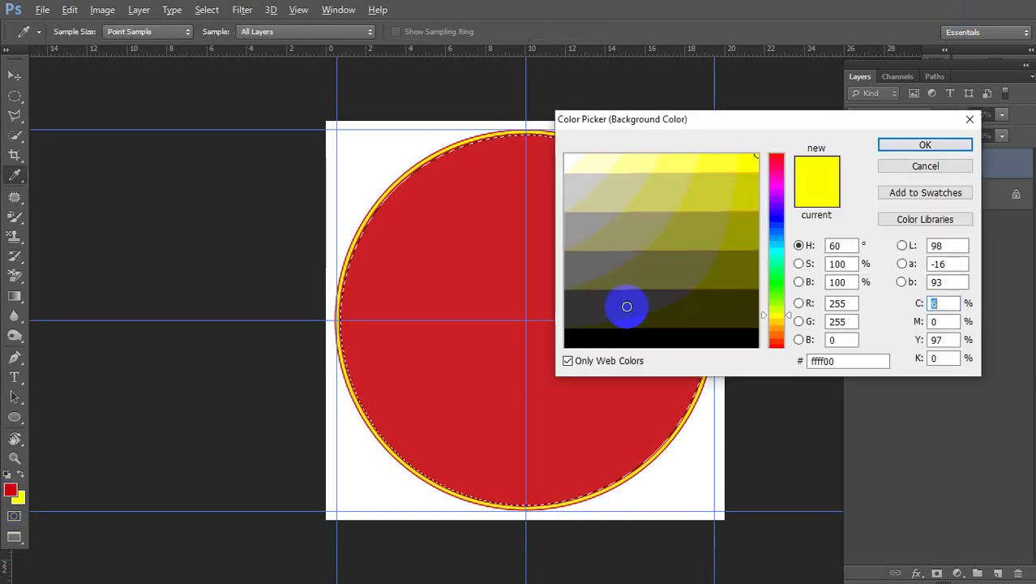
{"action": "left_click", "coordinate": [773, 246]}
{"action": "left_click", "coordinate": [707, 173]}
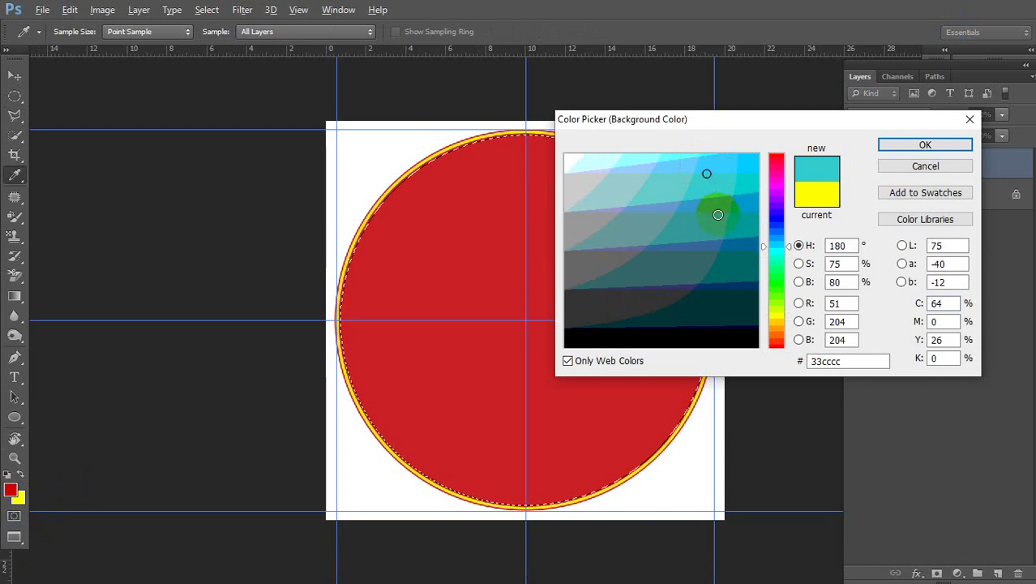
{"action": "left_click", "coordinate": [630, 170]}
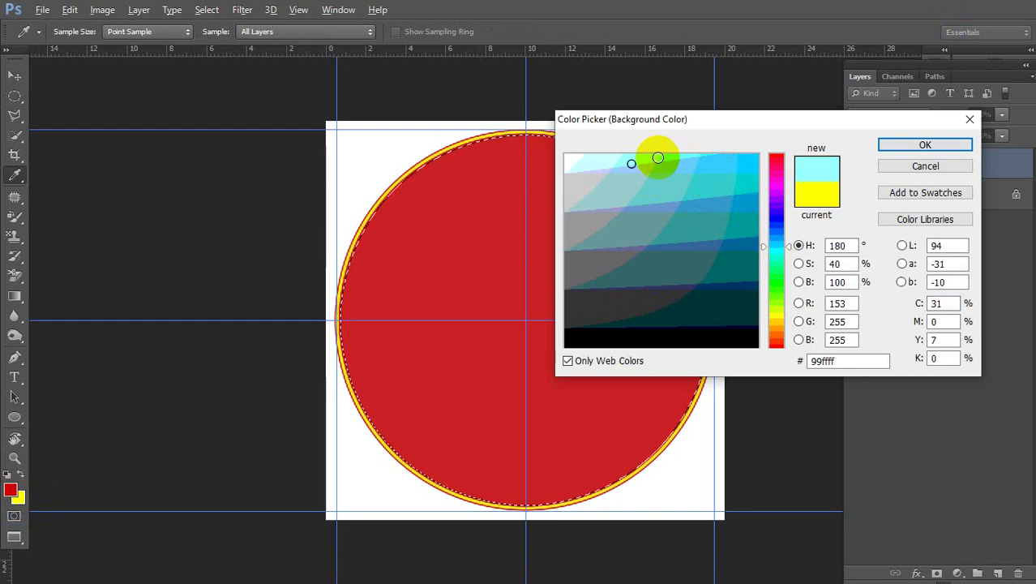
{"action": "left_click", "coordinate": [781, 251]}
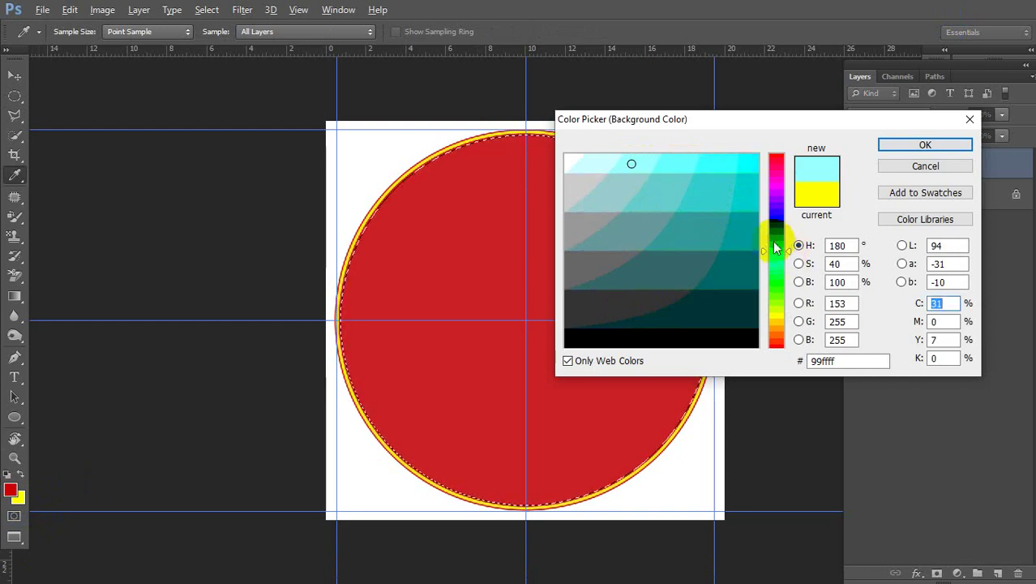
{"action": "left_click", "coordinate": [729, 172]}
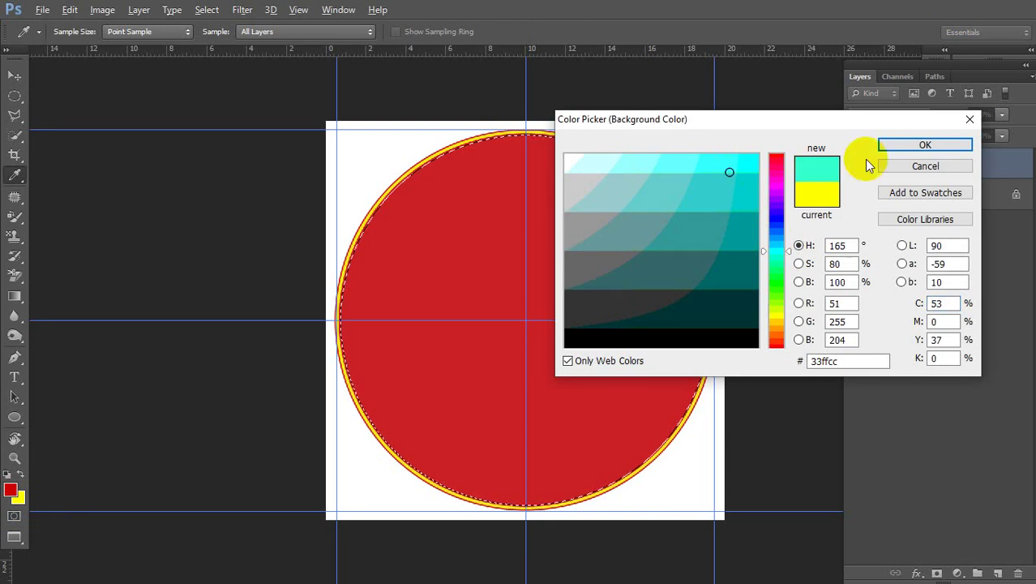
{"action": "left_click", "coordinate": [921, 151]}
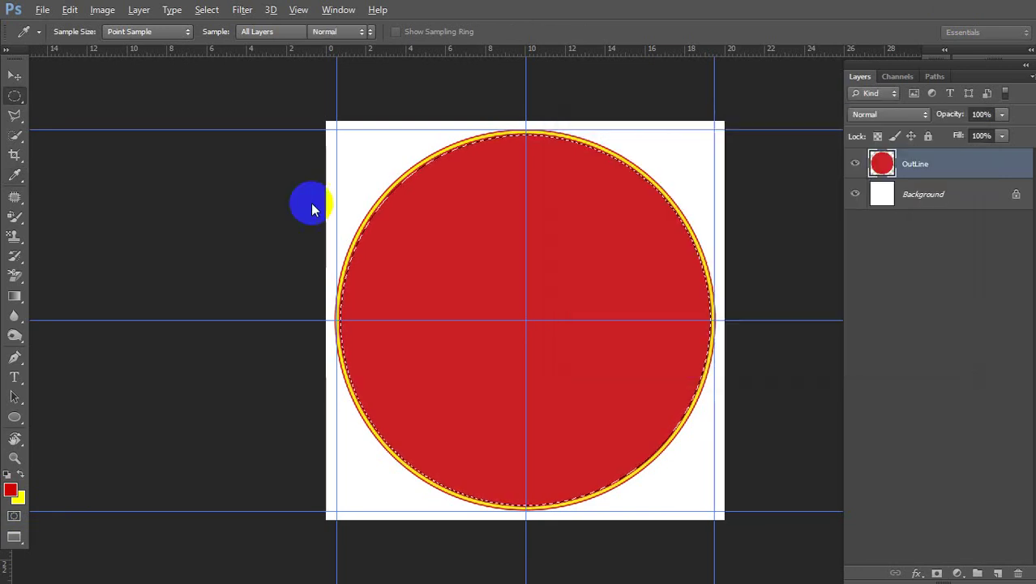
{"action": "key", "text": "m"}
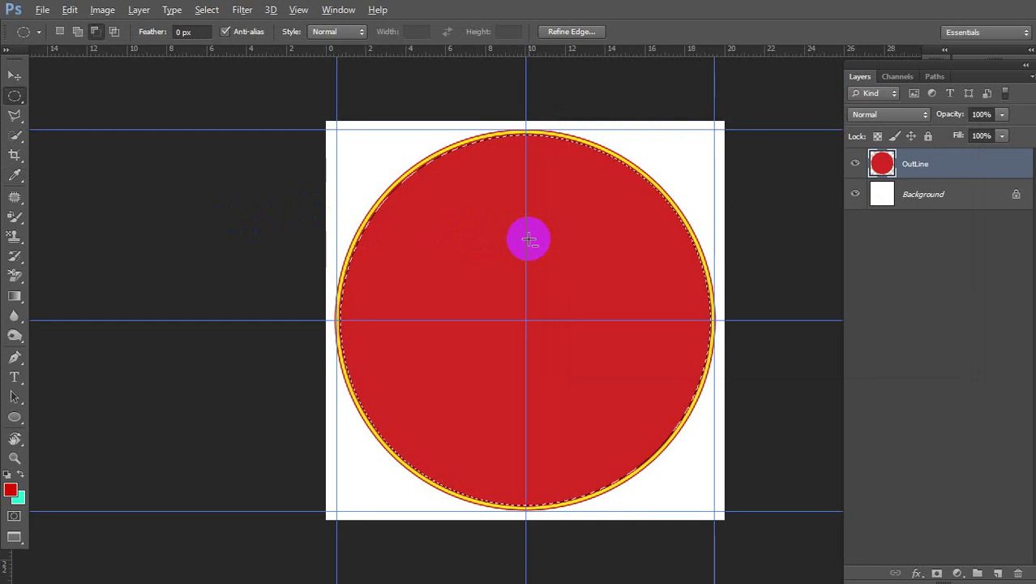
Fill the contracted circle with the aqua background colour using Ctrl+Backspace
{"action": "key", "text": "alt"}
{"action": "key", "text": "ctrl+BackSpace"}
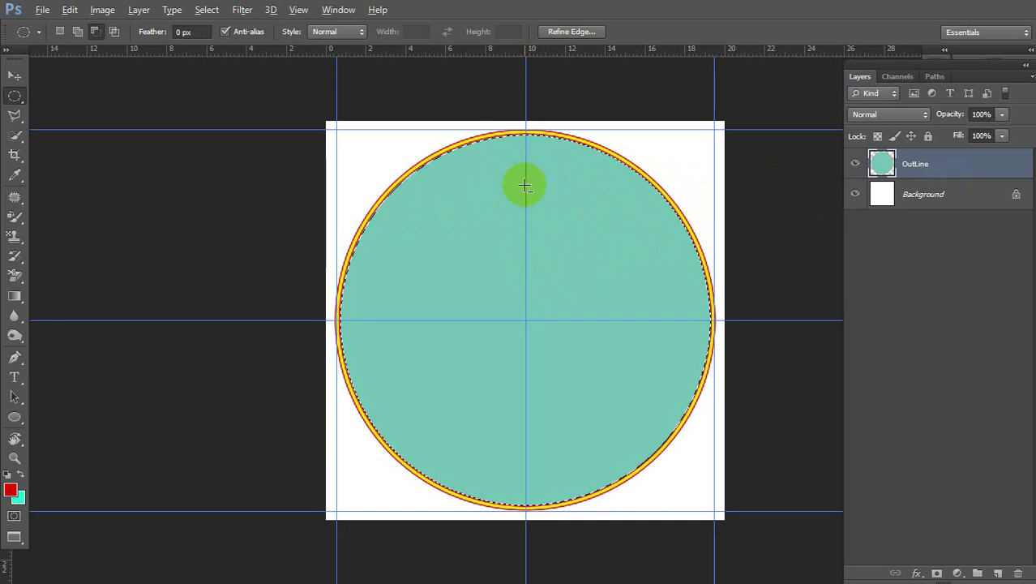
Contract the circular selection by 50 pixels
{"action": "key", "text": "alt"}
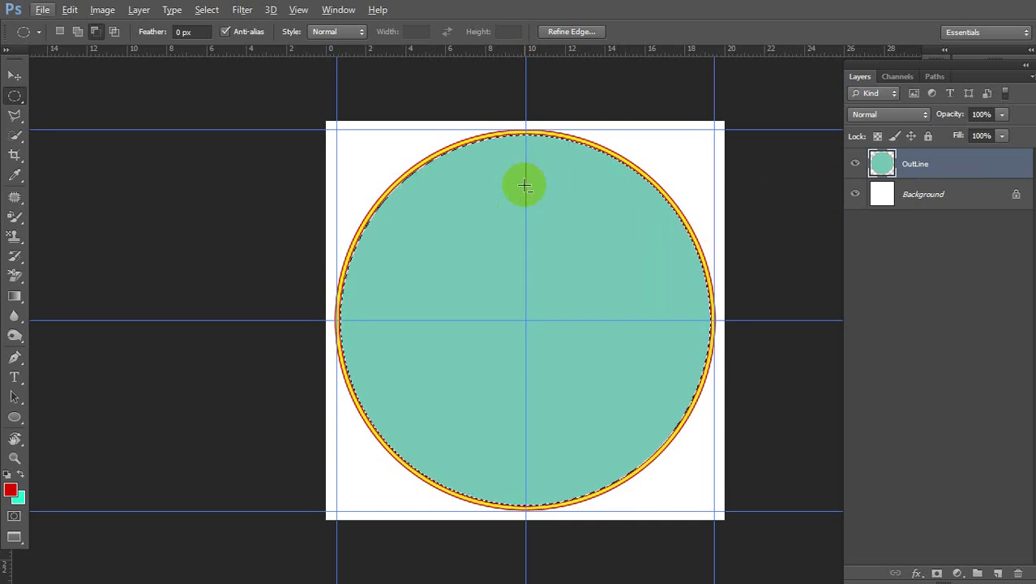
{"action": "key", "text": "alt+s"}
{"action": "key", "text": "m"}
{"action": "type", "text": "c"}
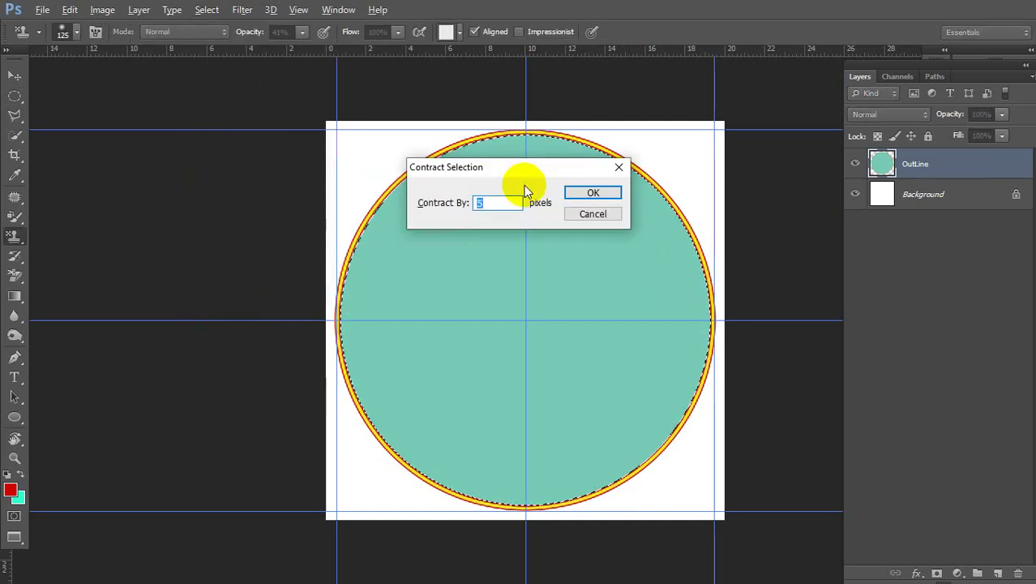
{"action": "type", "text": "50"}
{"action": "key", "text": "Return"}
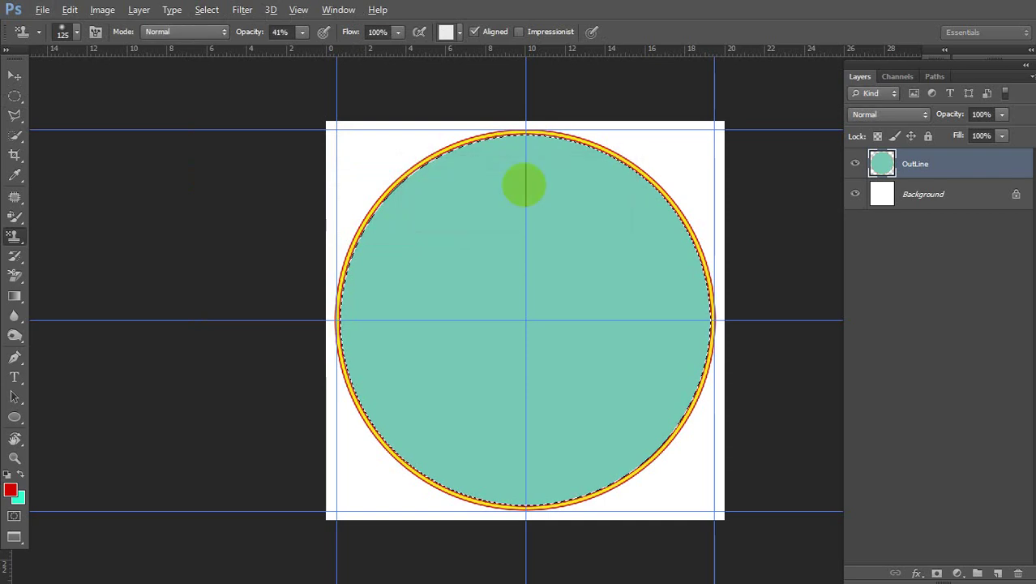
{"action": "key", "text": "m"}
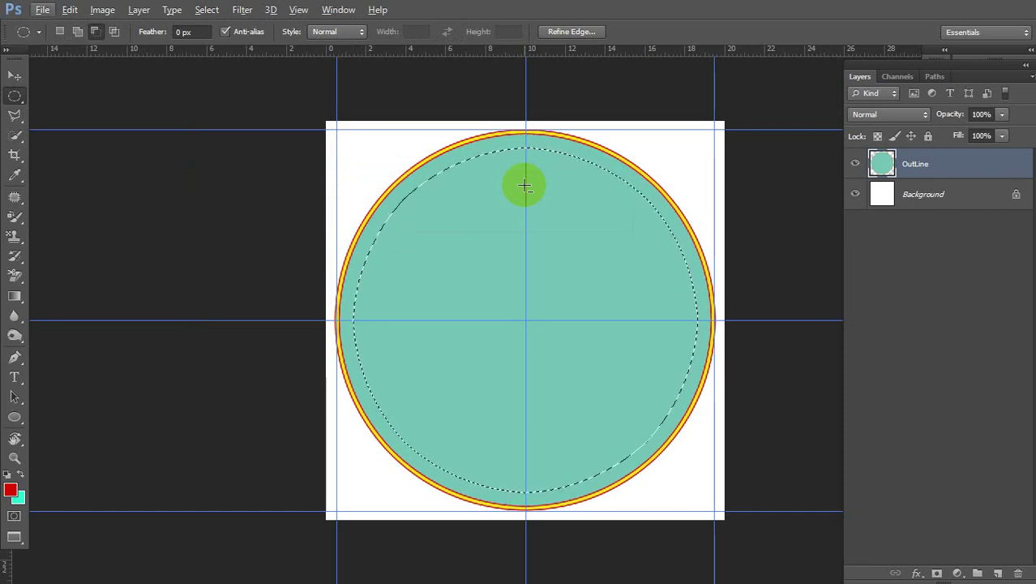
Contract the selection another 50 pixels, then click the canvas to deselect
{"action": "key", "text": "s"}
{"action": "key", "text": "alt+s"}
{"action": "key", "text": "Escape"}
{"action": "key", "text": "m"}
{"action": "key", "text": "c"}
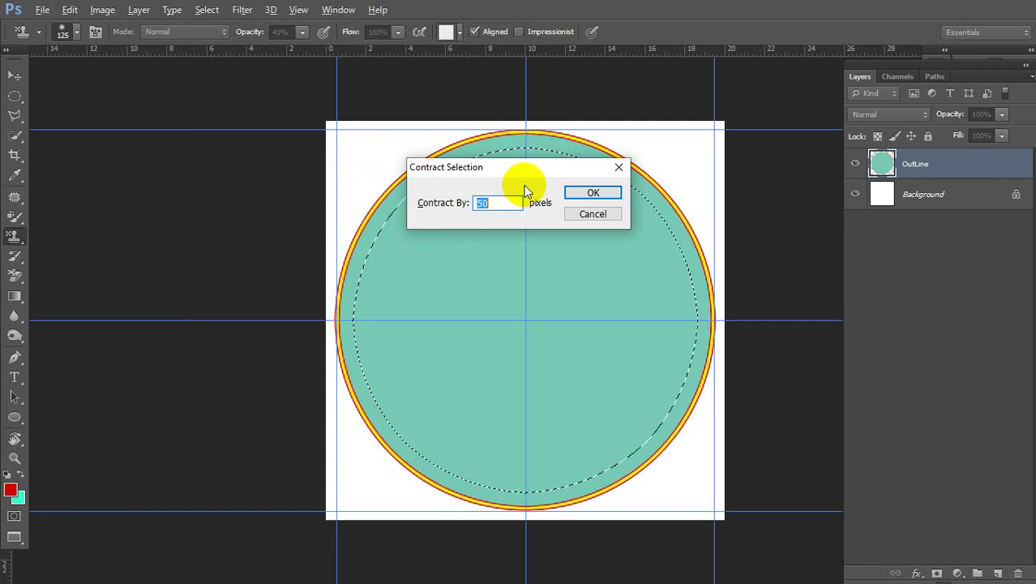
{"action": "key", "text": "Return"}
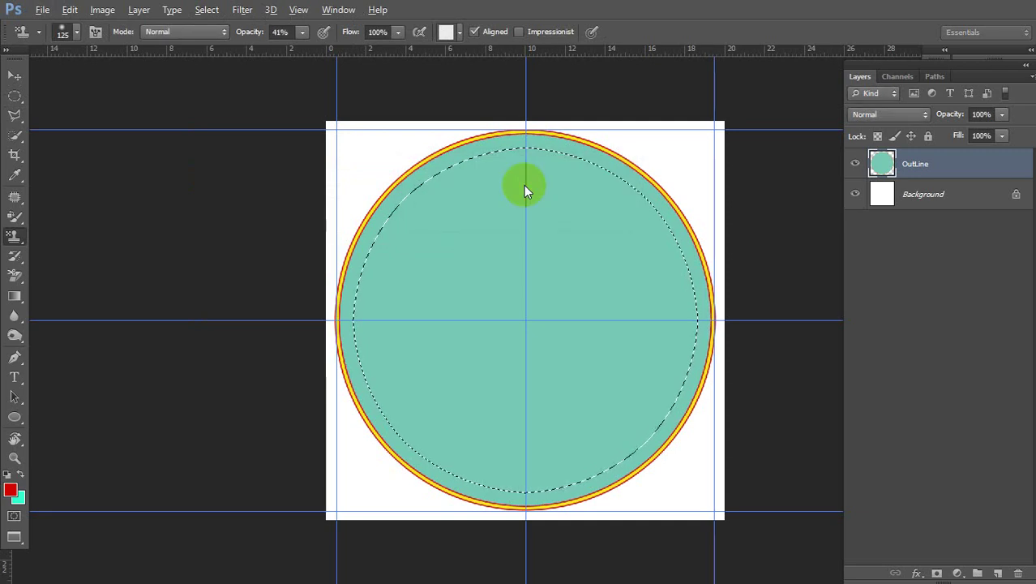
{"action": "key", "text": "m"}
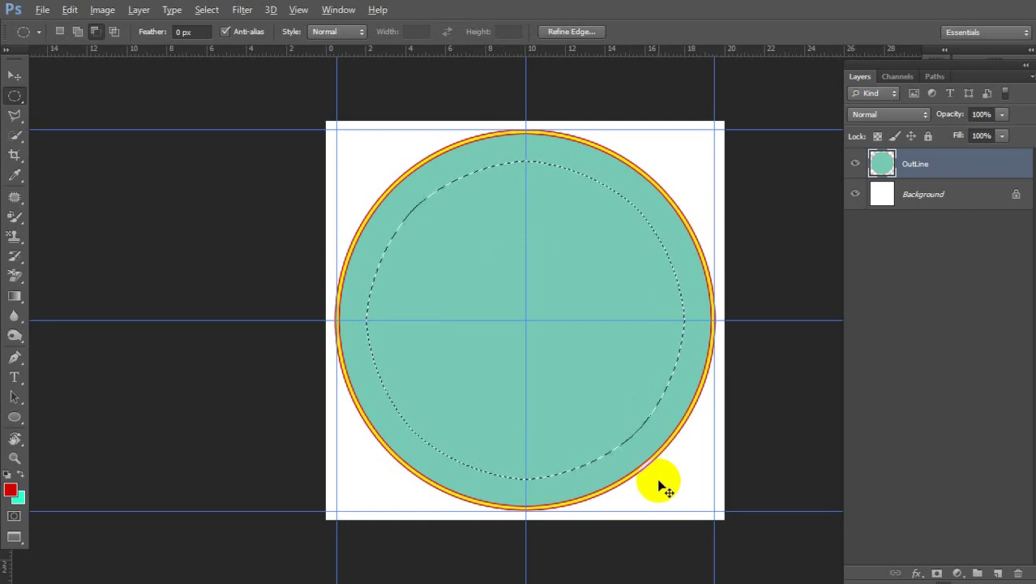
{"action": "left_click", "coordinate": [659, 484]}
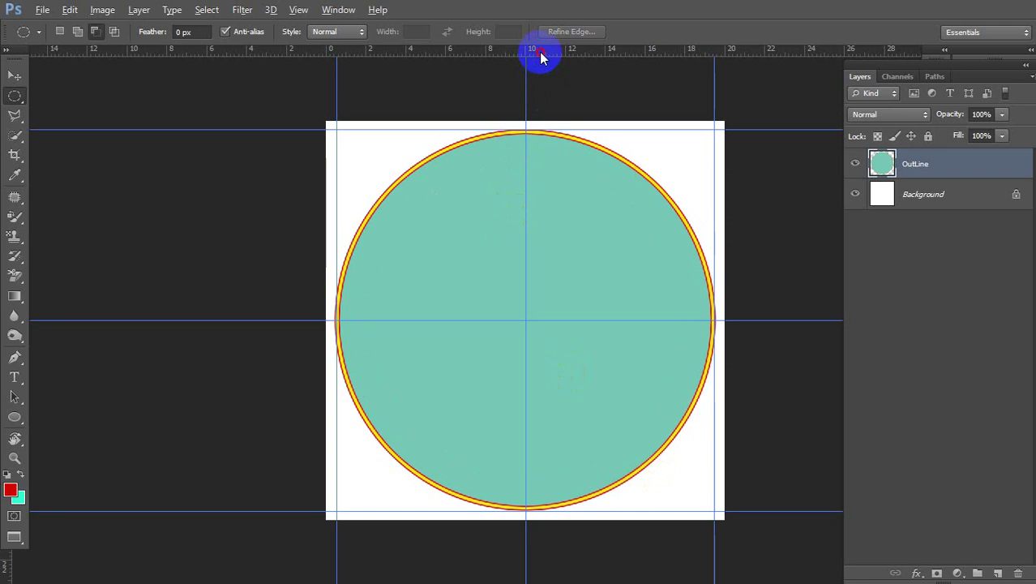
Drag out a horizontal guide near the circle's top, about 3.24 cm down
{"action": "left_click_drag", "start_coordinate": [542, 59], "coordinate": [544, 179]}
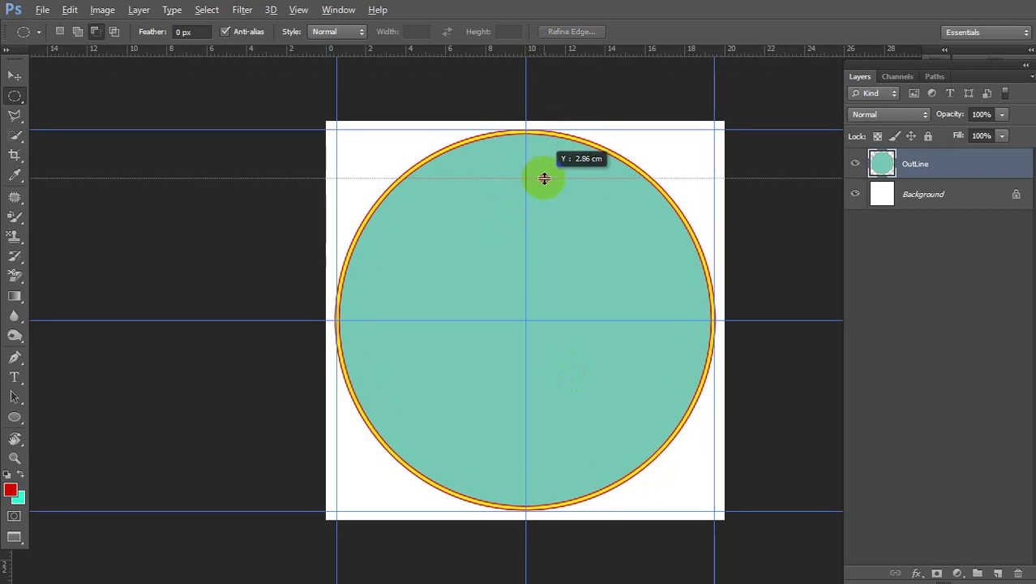
{"action": "left_click_drag", "start_coordinate": [545, 178], "coordinate": [548, 187]}
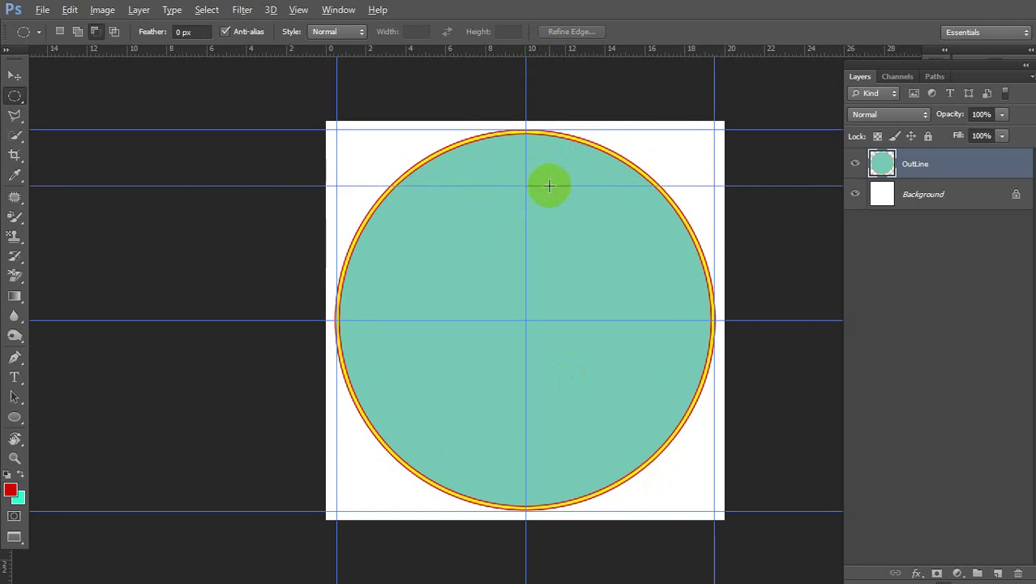
{"action": "left_click_drag", "start_coordinate": [526, 125], "coordinate": [527, 185]}
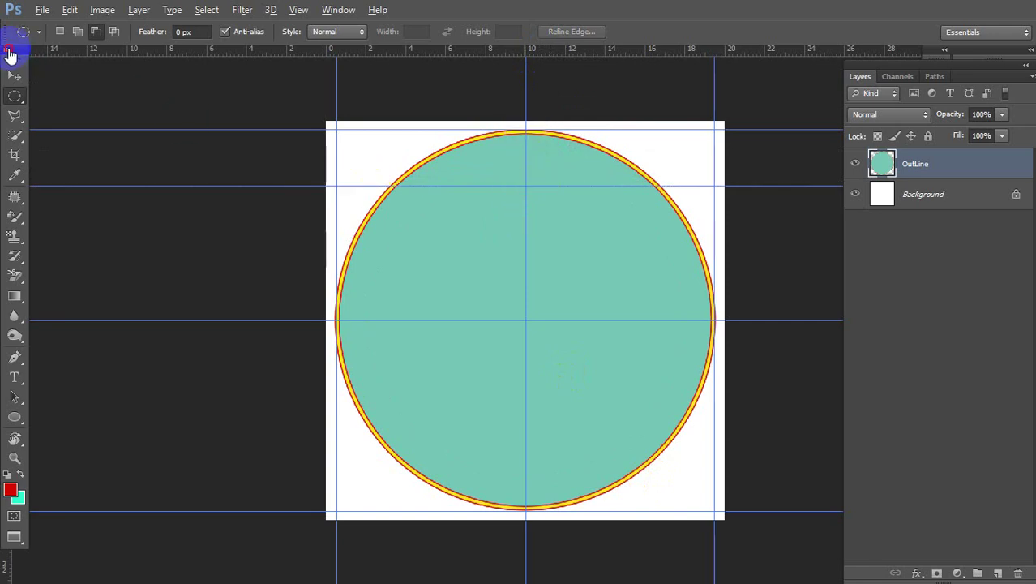
Float the Tools panel, redock it on the left edge, and expand it to two columns
{"action": "left_click", "coordinate": [10, 52]}
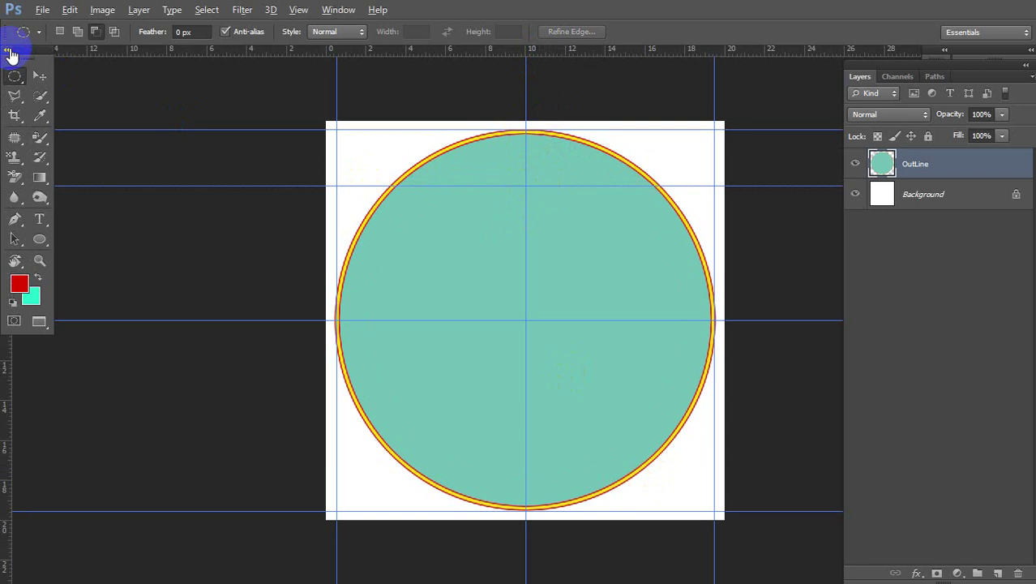
{"action": "left_click", "coordinate": [9, 52]}
{"action": "mouse_move", "coordinate": [10, 59]}
{"action": "left_mouse_down"}
{"action": "mouse_move", "coordinate": [201, 230]}
{"action": "mouse_move", "coordinate": [155, 231]}
{"action": "left_mouse_up"}
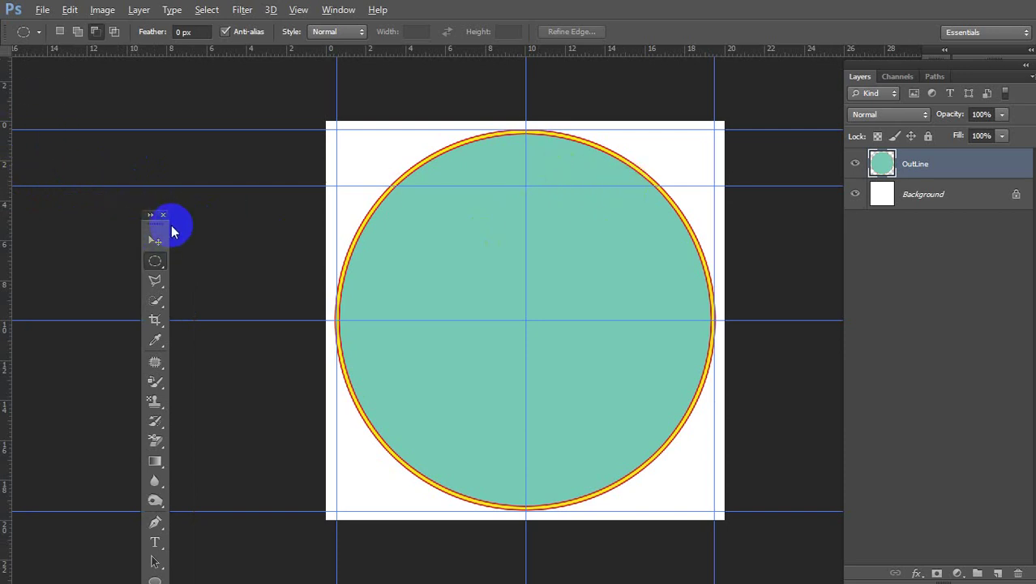
{"action": "mouse_move", "coordinate": [164, 226]}
{"action": "left_mouse_down"}
{"action": "mouse_move", "coordinate": [81, 120]}
{"action": "mouse_move", "coordinate": [10, 61]}
{"action": "left_mouse_up"}
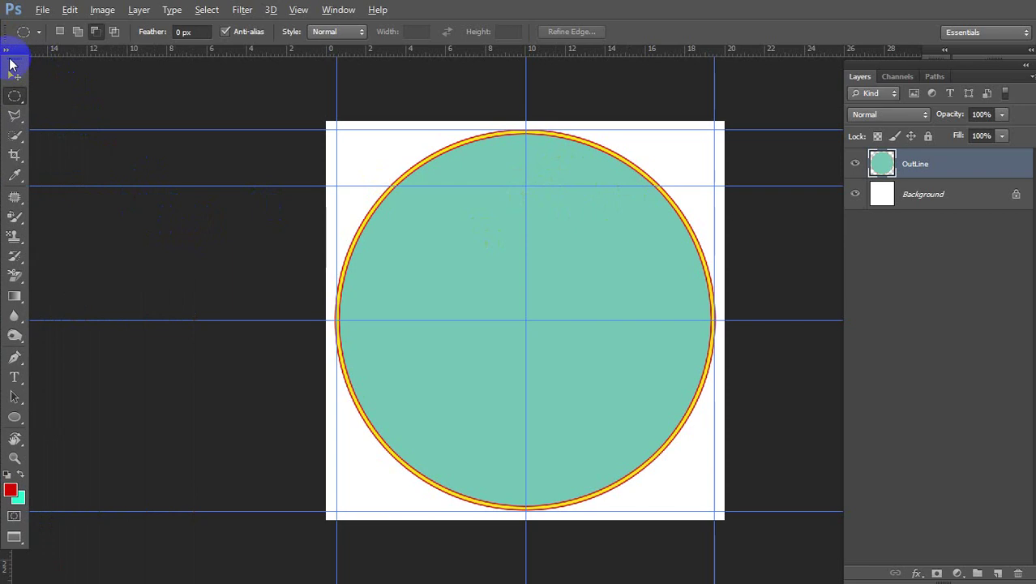
{"action": "left_click", "coordinate": [8, 50]}
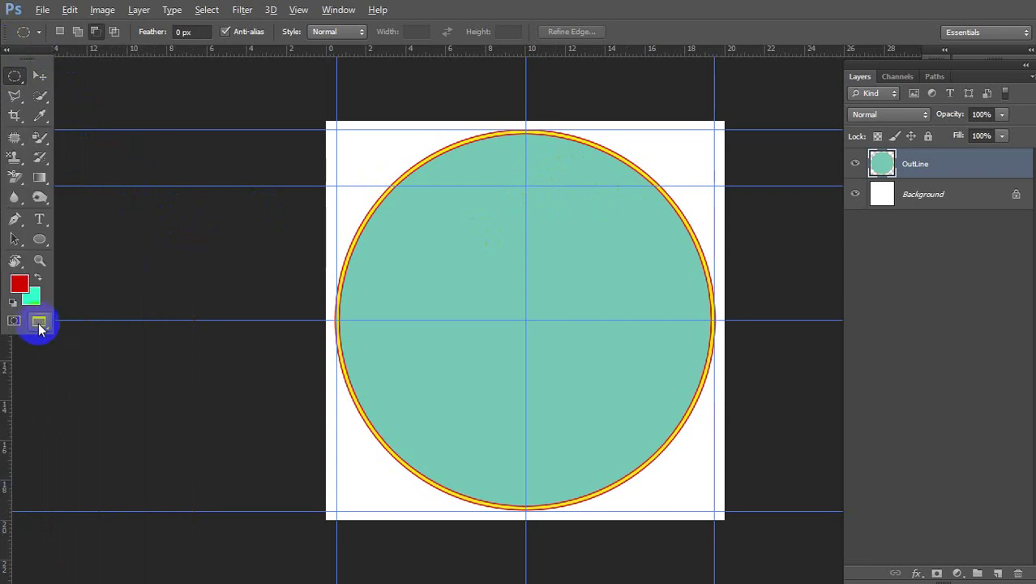
Collapse the tools, zoom in, and select an inner circle drawn from the disc's centre
{"action": "left_click", "coordinate": [7, 50]}
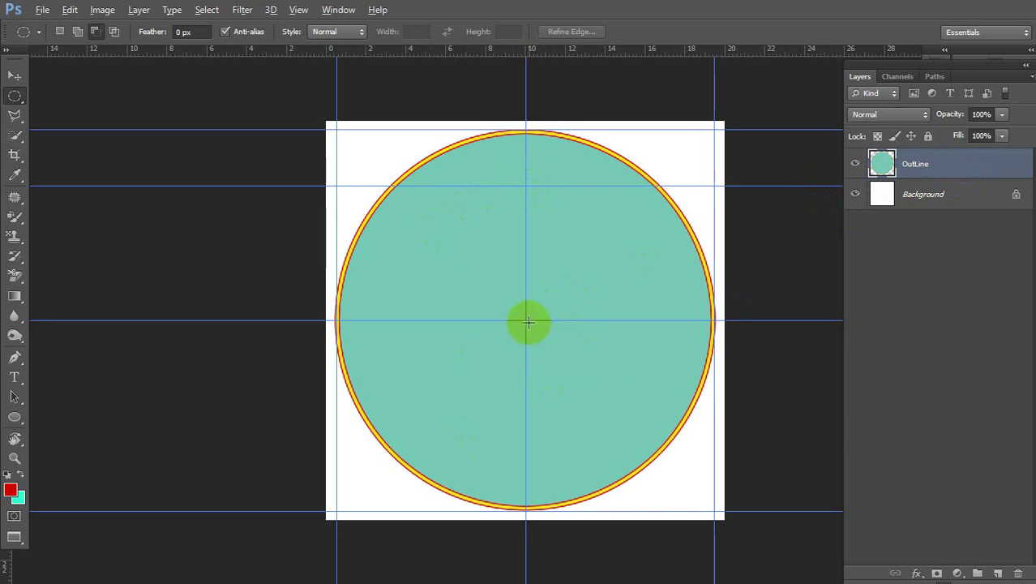
{"action": "scroll", "coordinate": [522, 322], "scroll_direction": "up", "scroll_amount": 1}
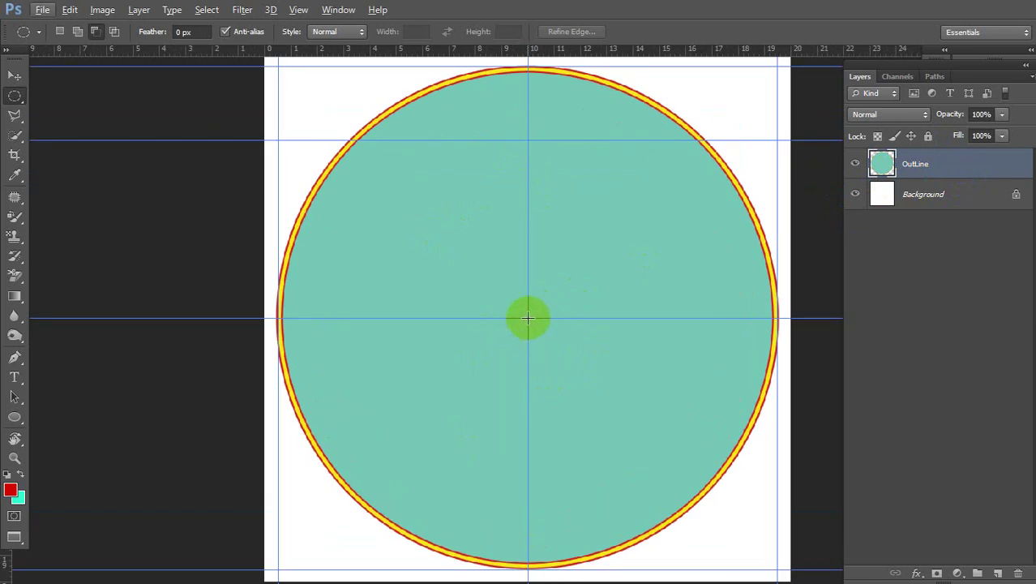
{"action": "key", "text": "alt"}
{"action": "left_click_drag", "start_coordinate": [527, 318], "coordinate": [556, 357]}
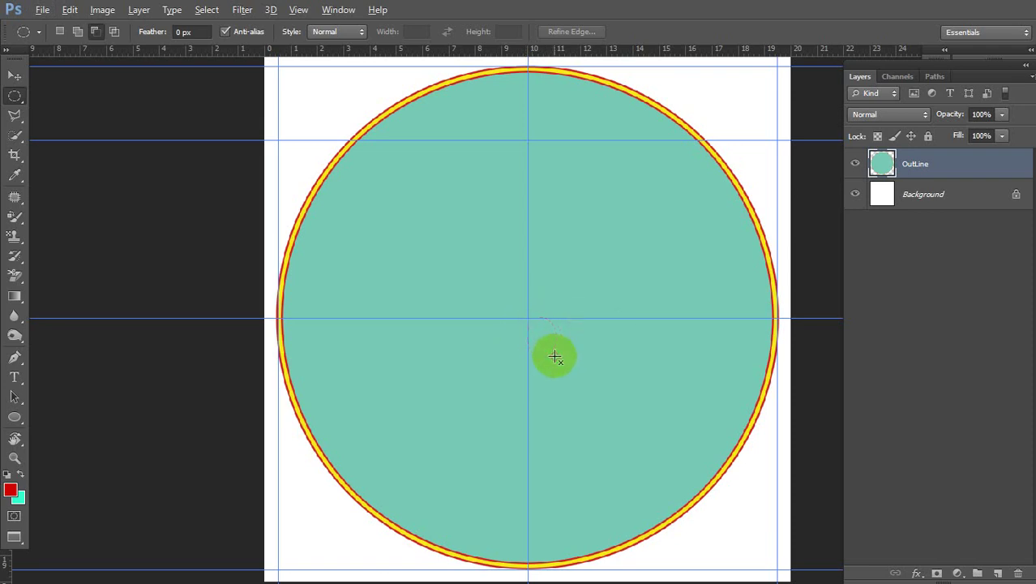
{"action": "left_click", "coordinate": [574, 332]}
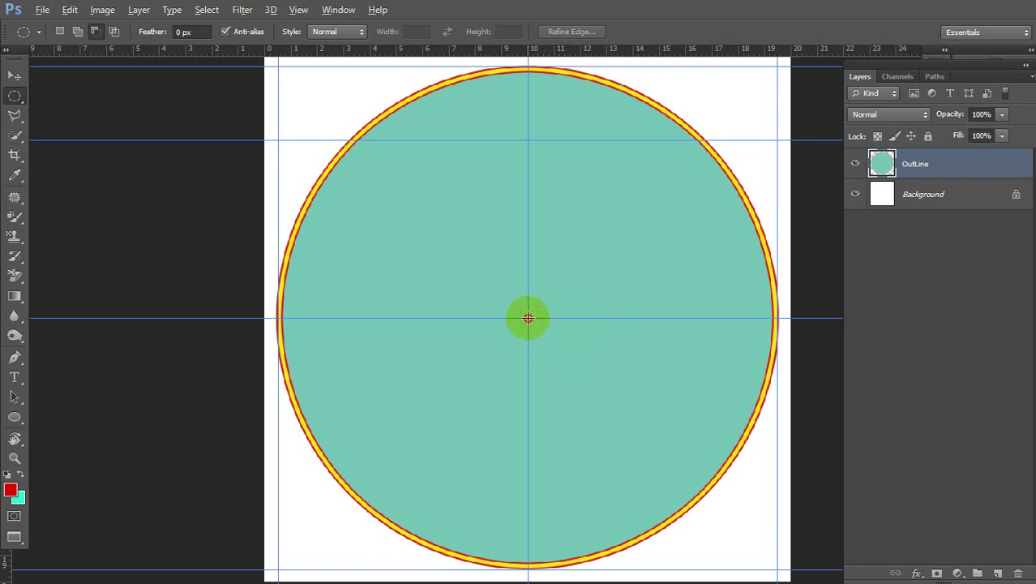
{"action": "left_click_drag", "start_coordinate": [528, 318], "coordinate": [703, 504]}
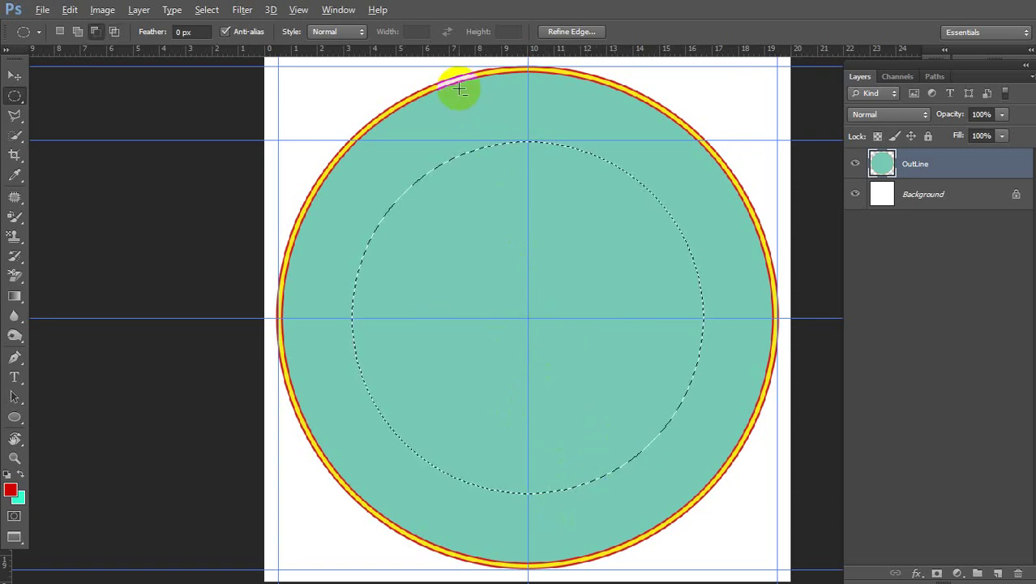
{"action": "left_click_drag", "start_coordinate": [459, 81], "coordinate": [443, 98]}
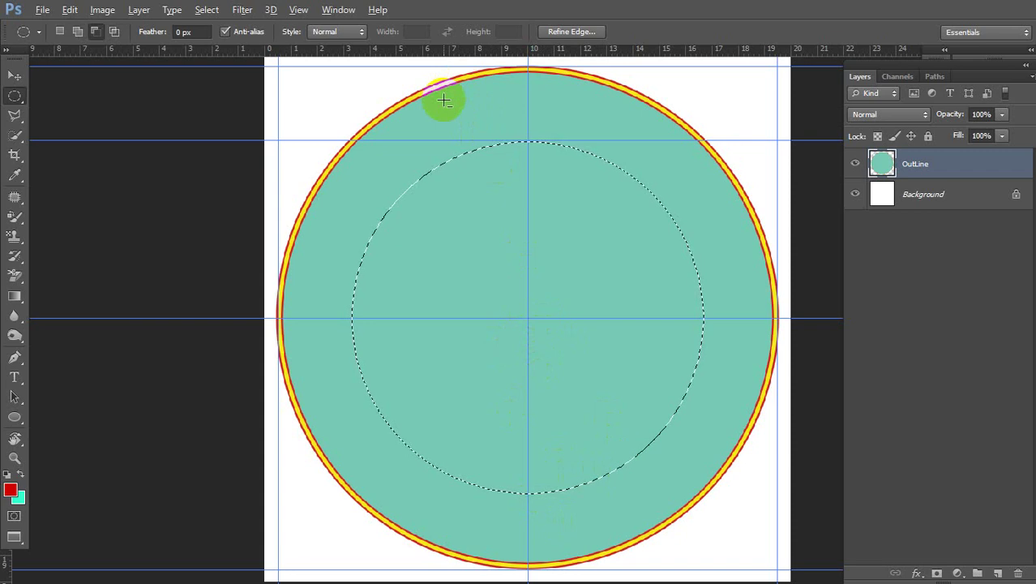
{"action": "left_click", "coordinate": [564, 98]}
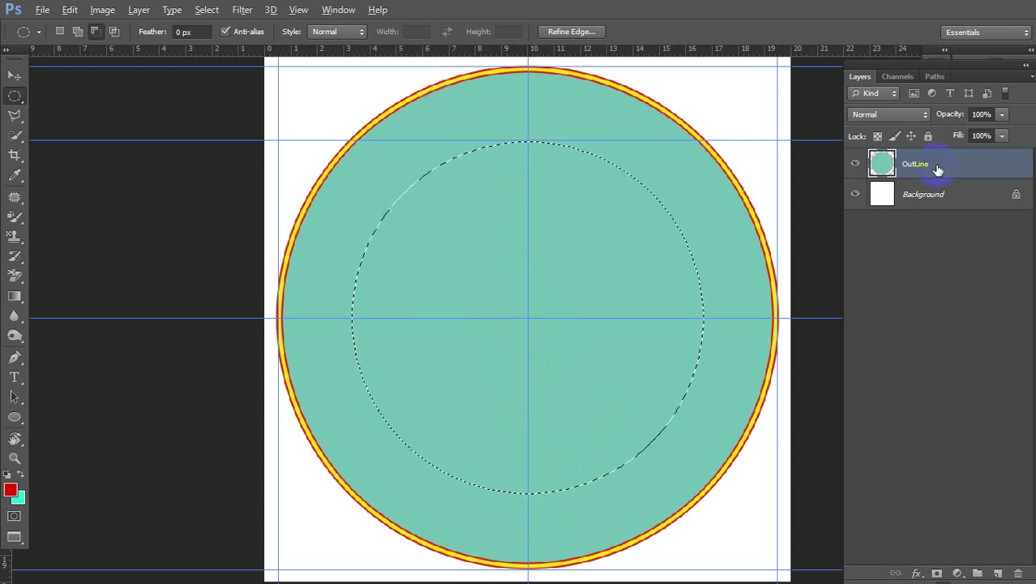
Fill the inner circle red and contract the selection by 5 pixels
{"action": "key", "text": "alt+BackSpace"}
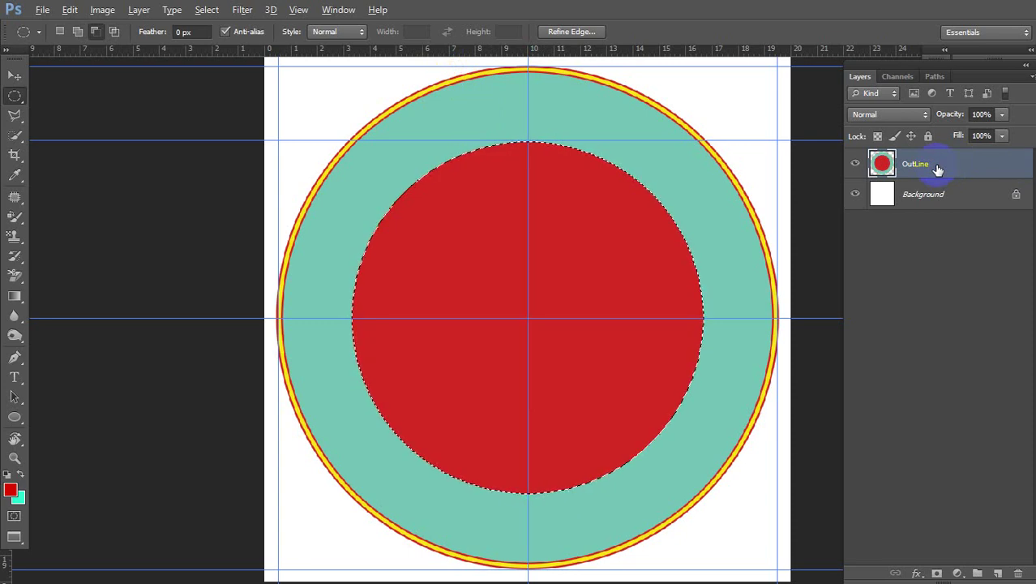
{"action": "key", "text": "alt"}
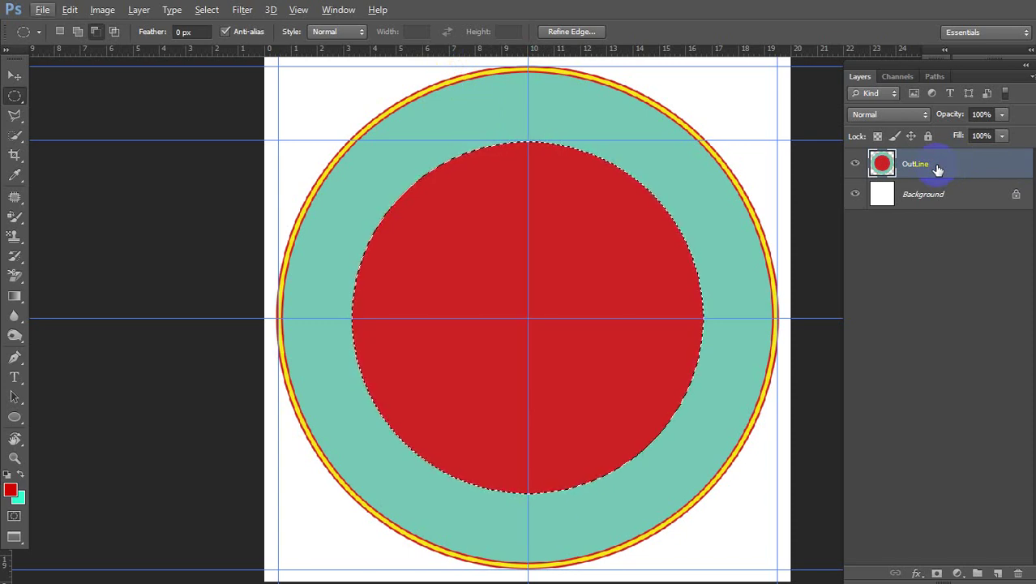
{"action": "key", "text": "s"}
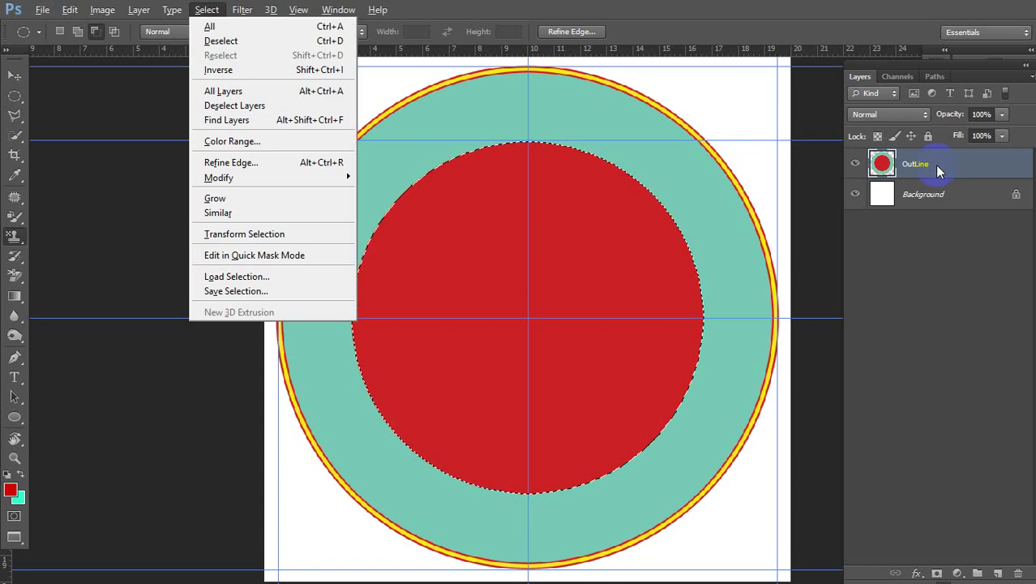
{"action": "key", "text": "m"}
{"action": "key", "text": "c"}
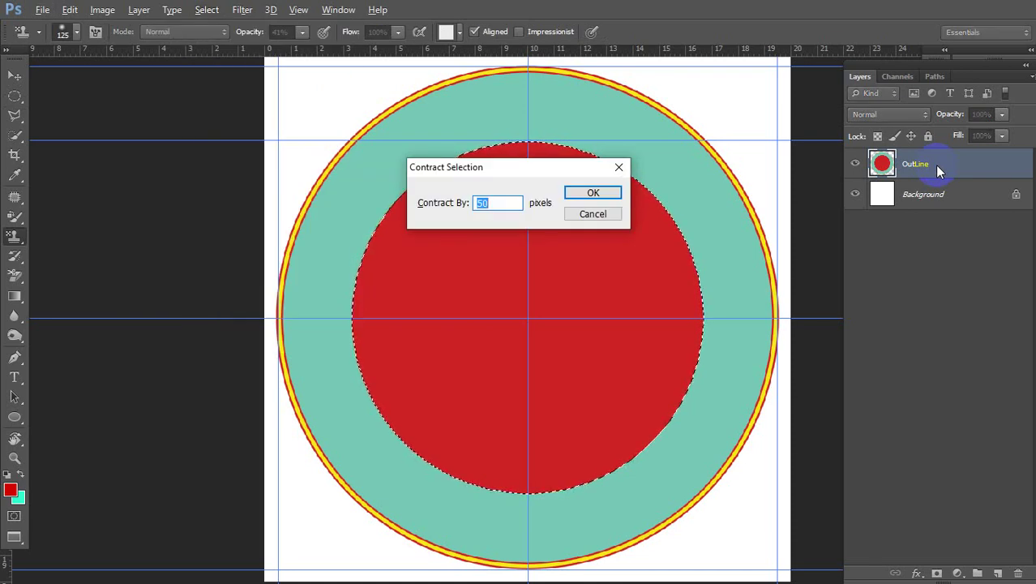
{"action": "type", "text": "5"}
{"action": "key", "text": "Return"}
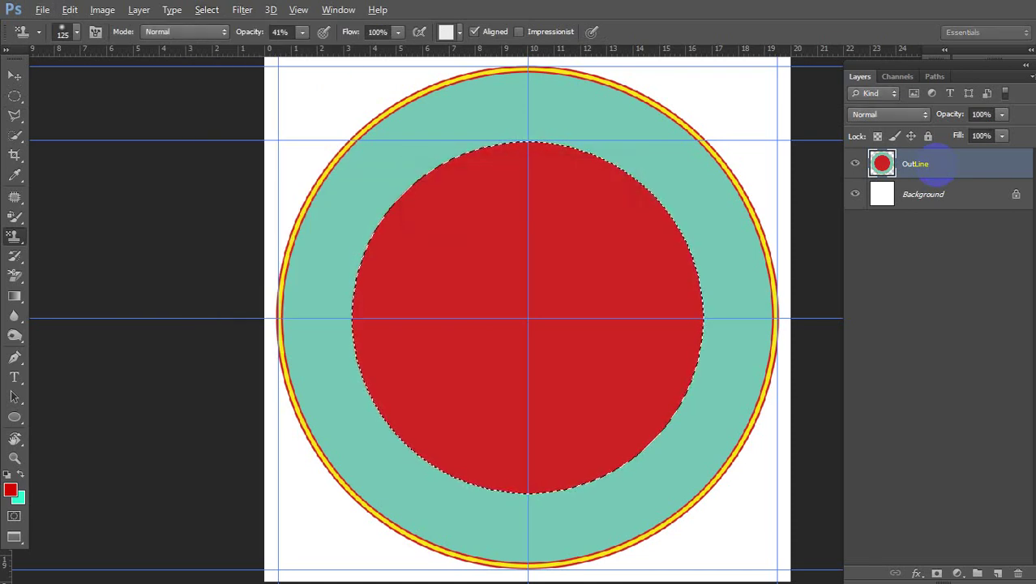
Delete the red inside the shrunken selection and deselect, leaving a thin red ring
{"action": "key", "text": "m"}
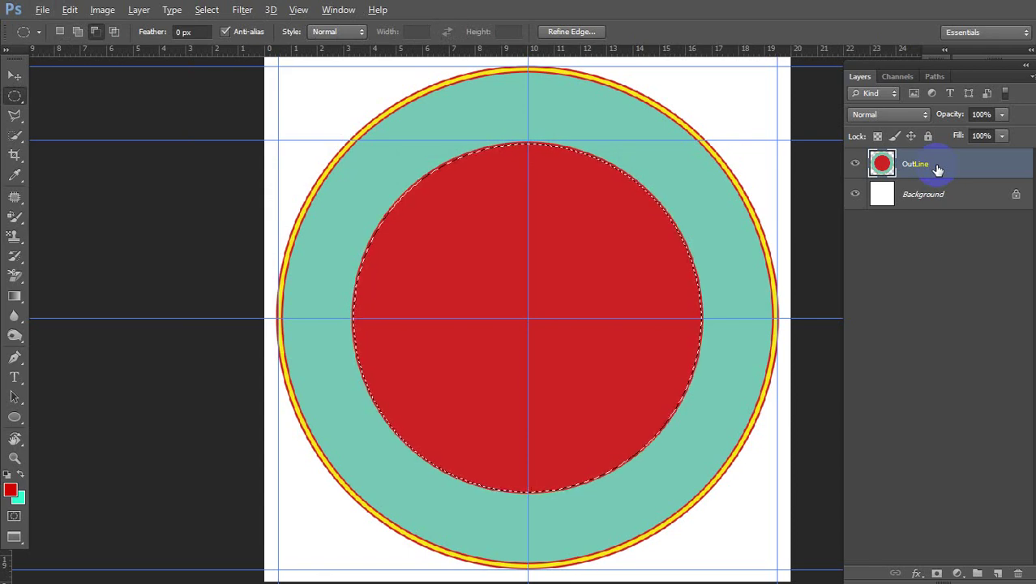
{"action": "key", "text": "Delete"}
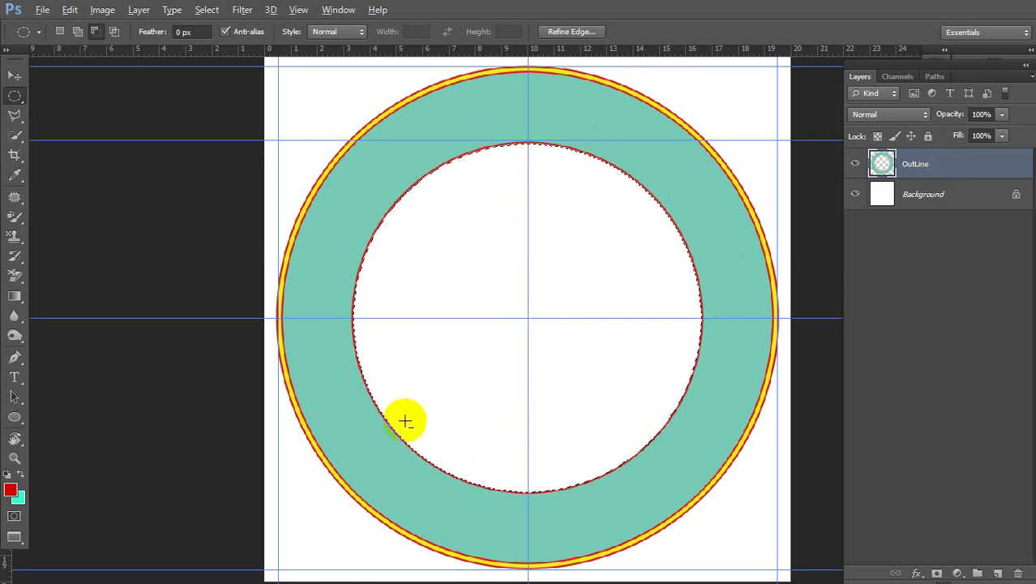
{"action": "key", "text": "ctrl+d"}
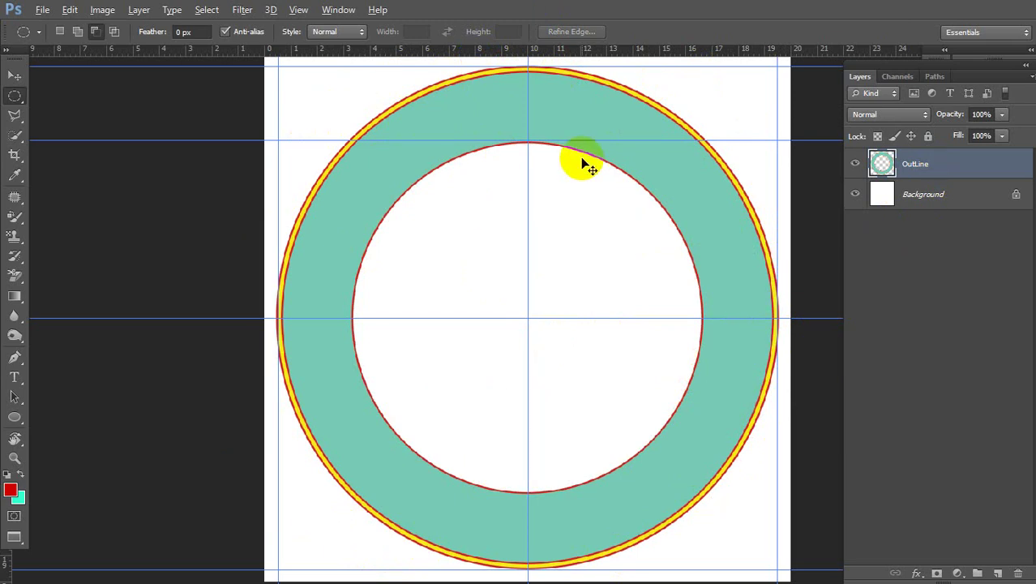
Reselect the inner circle and fill it red again
{"action": "key", "text": "ctrl+shift+d"}
{"action": "key", "text": "ctrl+d"}
{"action": "key", "text": "ctrl+shift+d"}
{"action": "key", "text": "alt+BackSpace"}
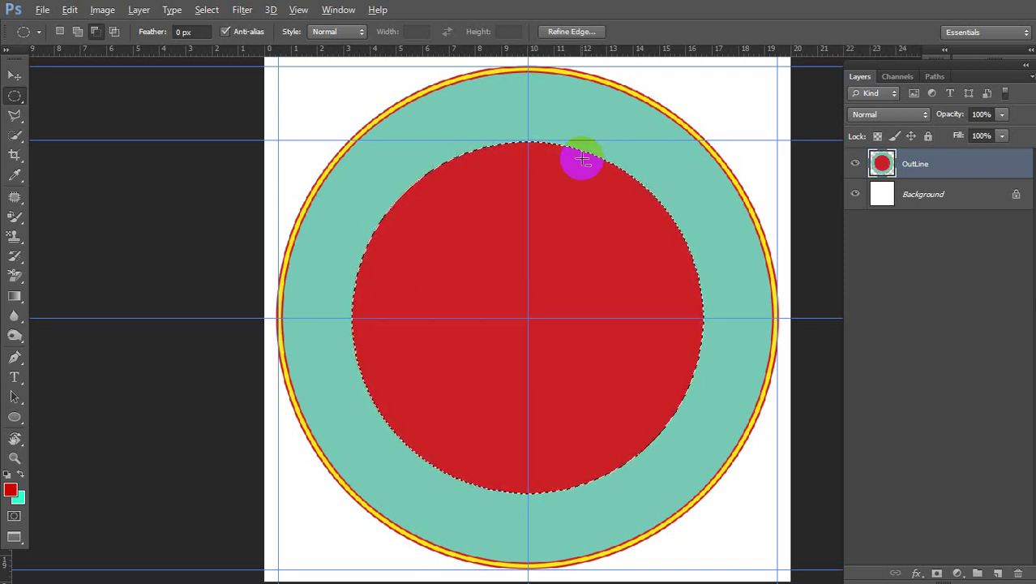
Contract the selection by 4 pixels, delete the red inside, and deselect
{"action": "key", "text": "s"}
{"action": "key", "text": "alt+s"}
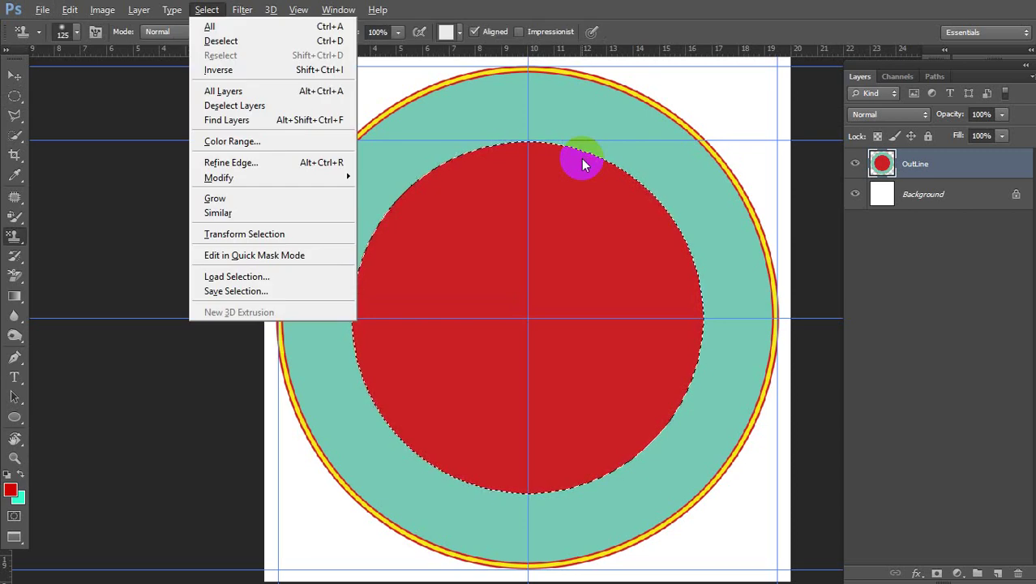
{"action": "key", "text": "m"}
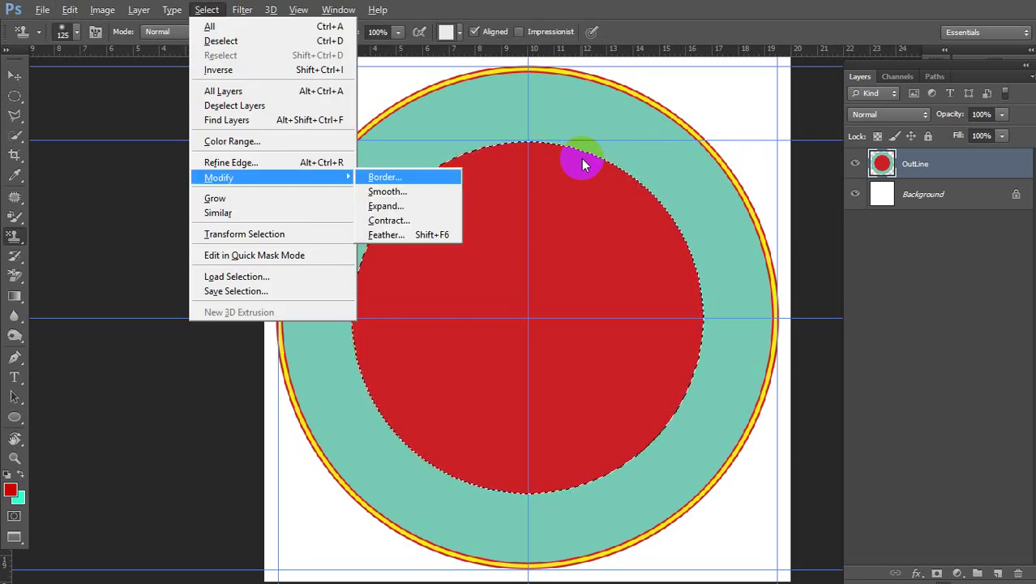
{"action": "key", "text": "c"}
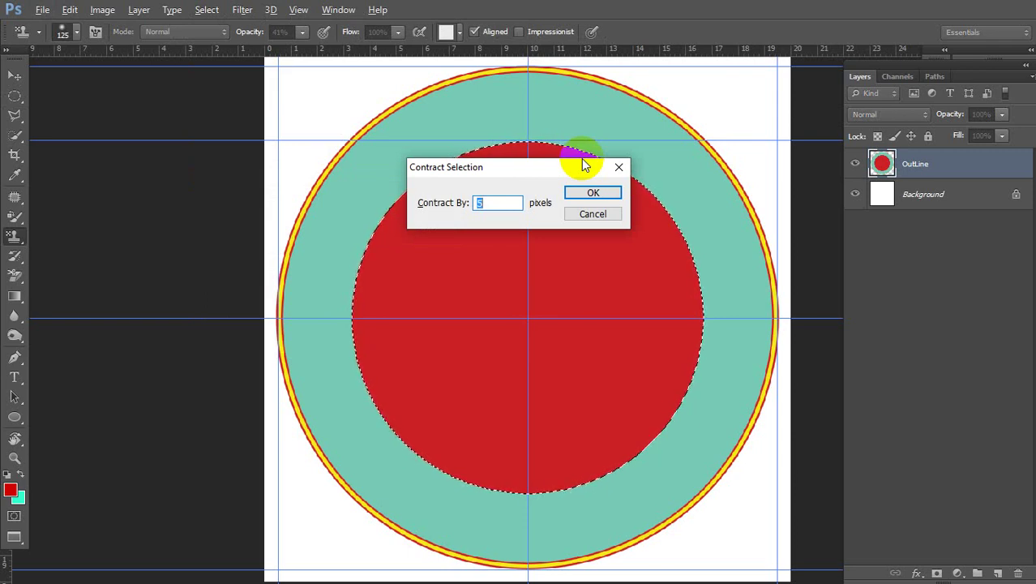
{"action": "type", "text": "4"}
{"action": "key", "text": "Return"}
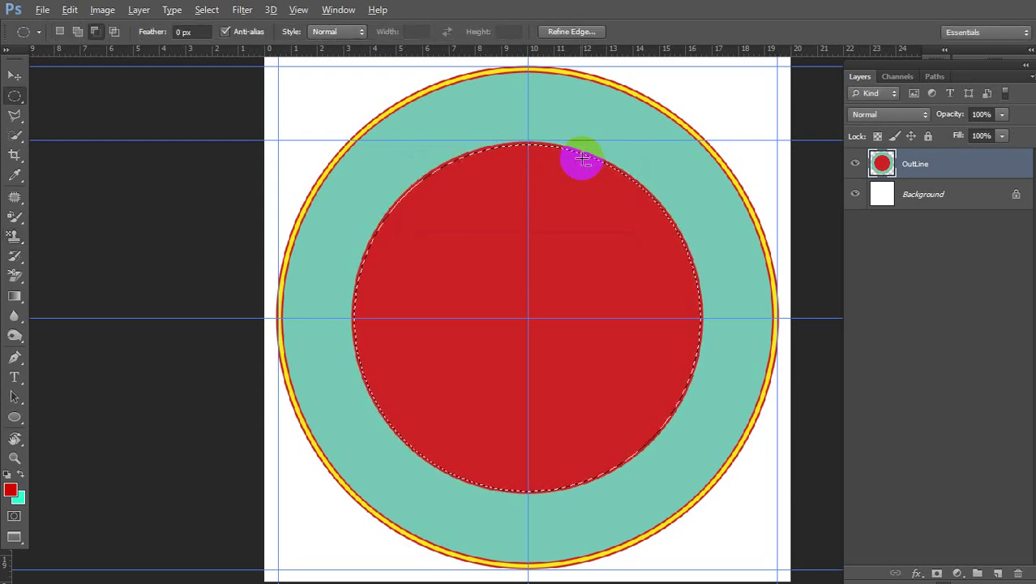
{"action": "key", "text": "Delete"}
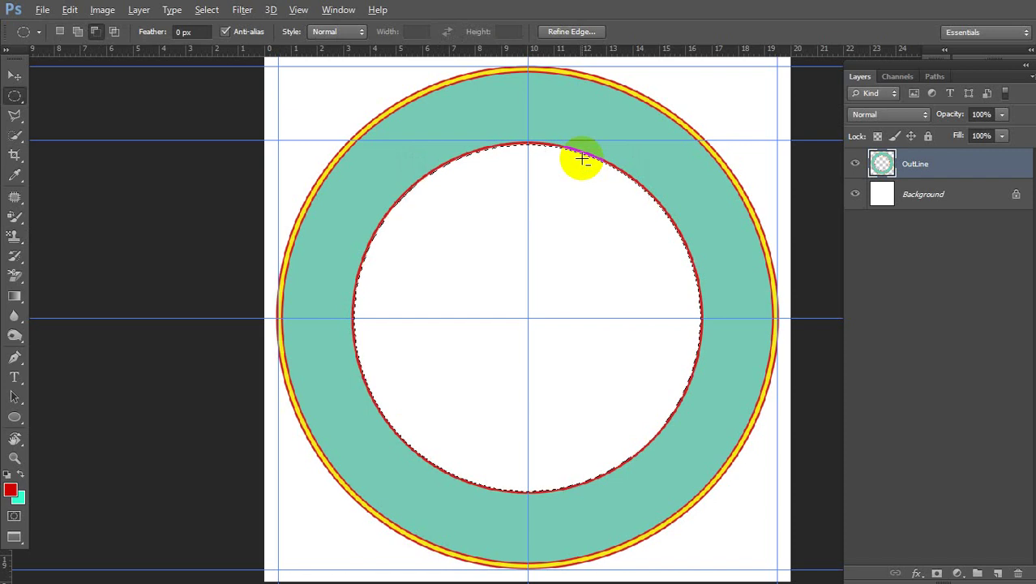
{"action": "key", "text": "ctrl+d"}
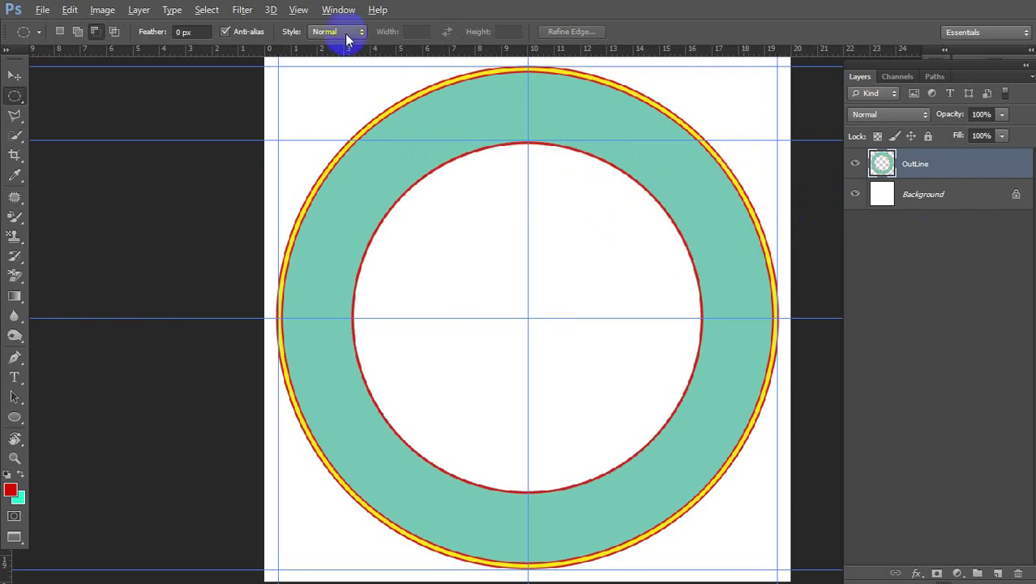
View the canvas full screen, return to standard view, and float the document window
{"action": "key", "text": "f"}
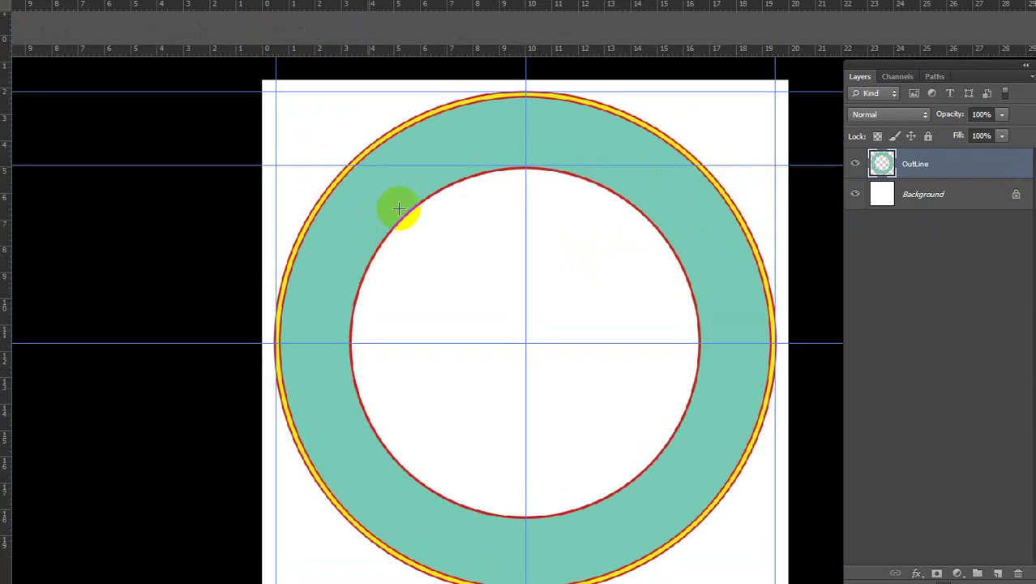
{"action": "scroll", "coordinate": [389, 203], "scroll_direction": "down", "scroll_amount": 10}
{"action": "key", "text": "f"}
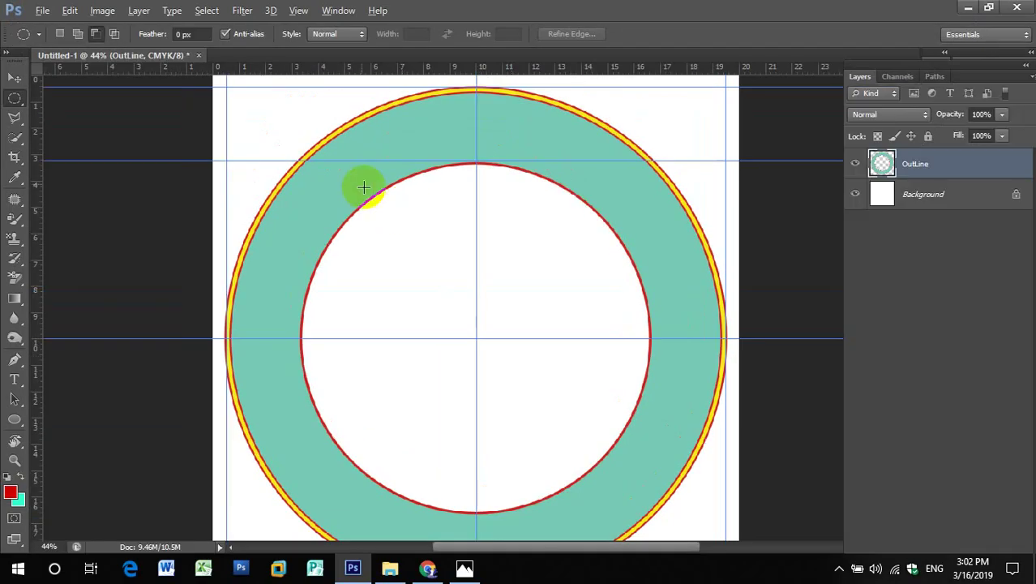
{"action": "left_click_drag", "start_coordinate": [173, 55], "coordinate": [185, 75]}
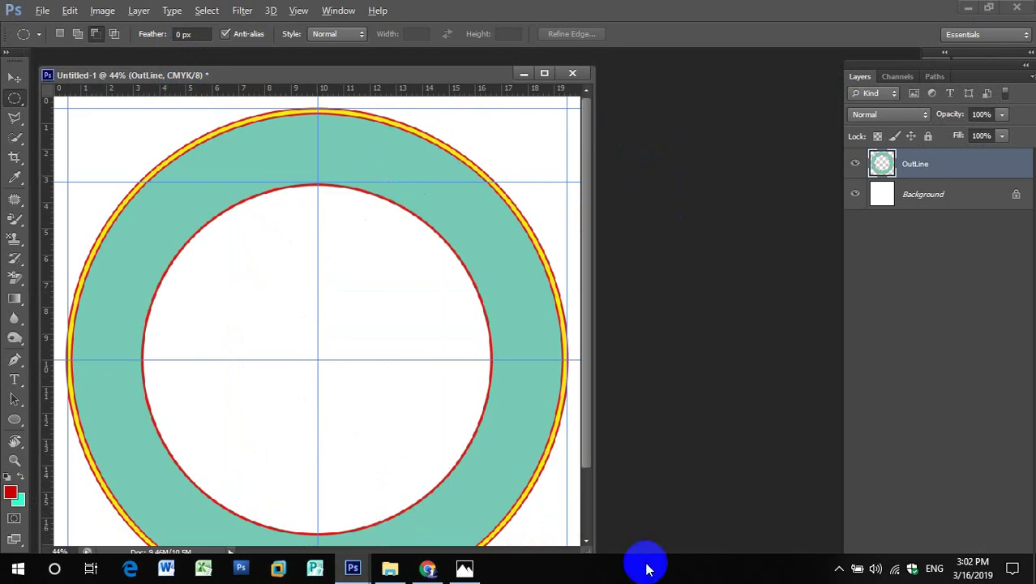
Drag the ANGKOR photo from the Lesson15 folder in File Explorer into Photoshop
{"action": "left_click", "coordinate": [390, 569]}
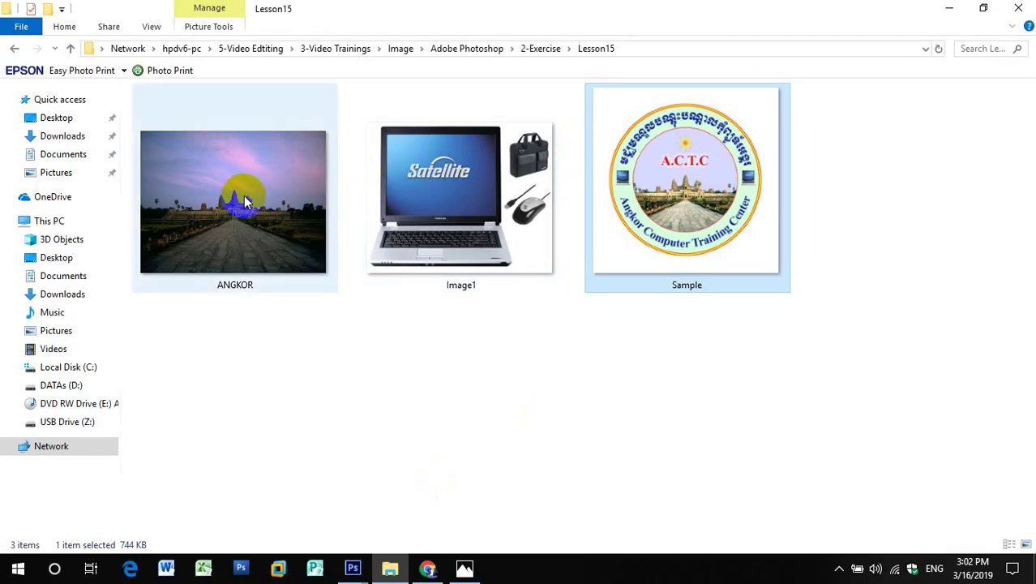
{"action": "left_click", "coordinate": [983, 8]}
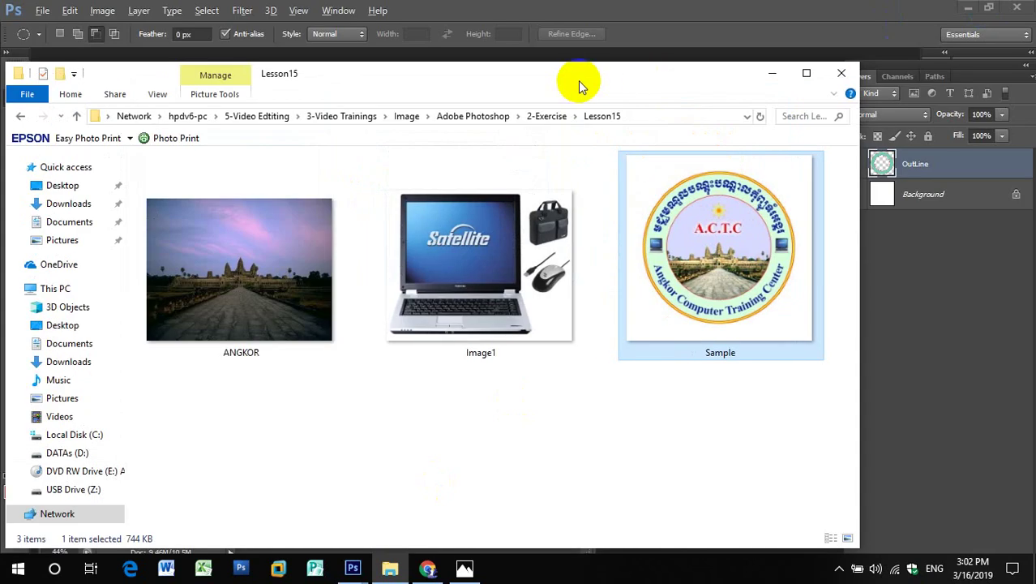
{"action": "left_click_drag", "start_coordinate": [564, 73], "coordinate": [879, 139]}
{"action": "left_click_drag", "start_coordinate": [611, 312], "coordinate": [726, 99]}
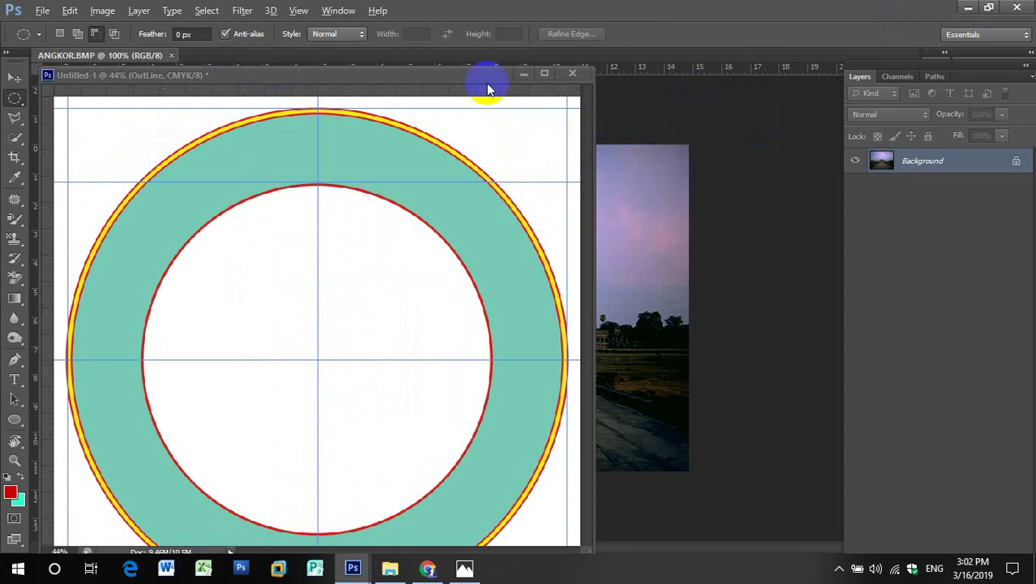
Float ANGKOR.BMP and use the Move tool to drag the photo into Untitled-1 as Layer 1
{"action": "left_click_drag", "start_coordinate": [135, 52], "coordinate": [439, 59]}
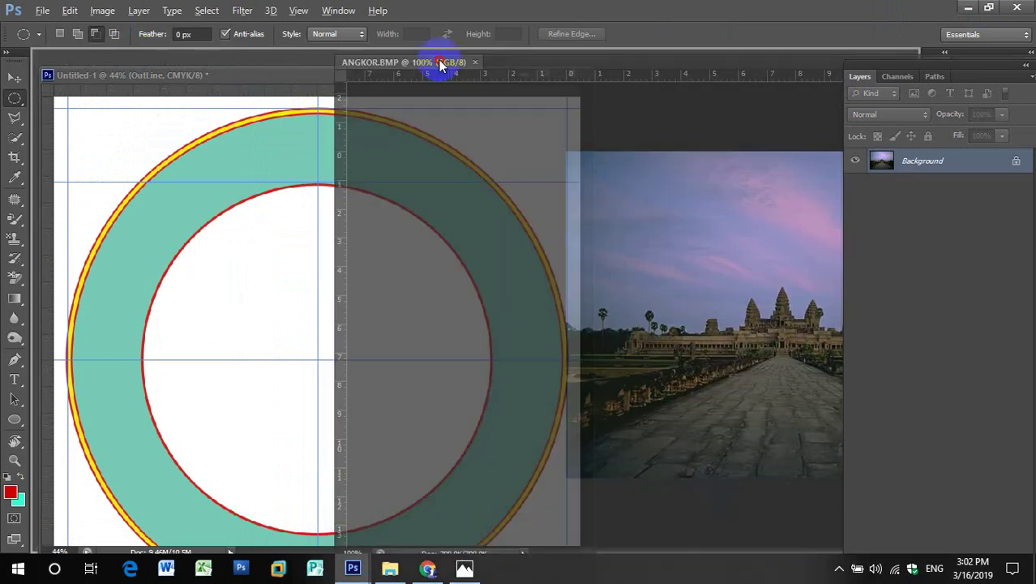
{"action": "key", "text": "v"}
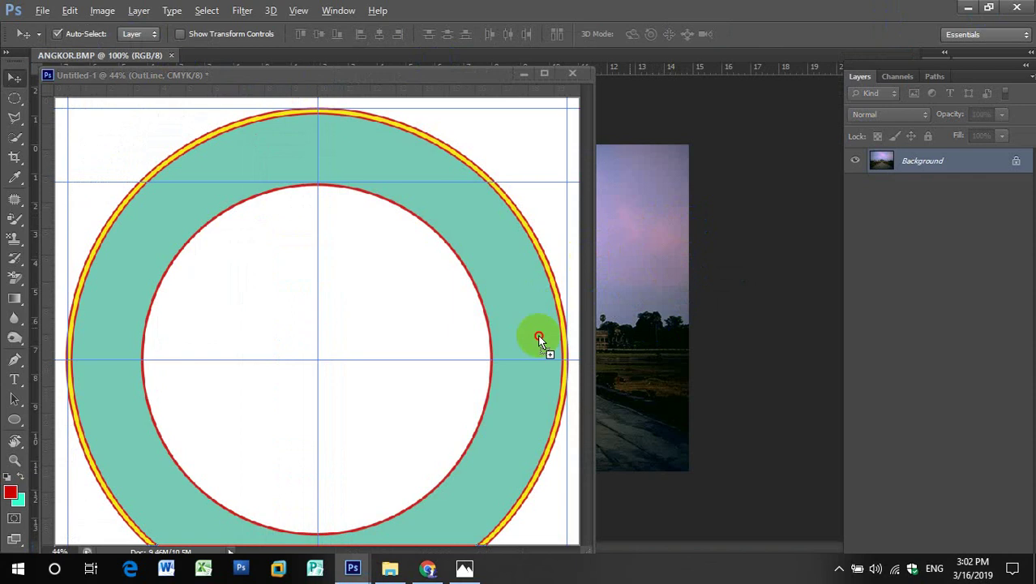
{"action": "left_click_drag", "start_coordinate": [662, 258], "coordinate": [355, 315]}
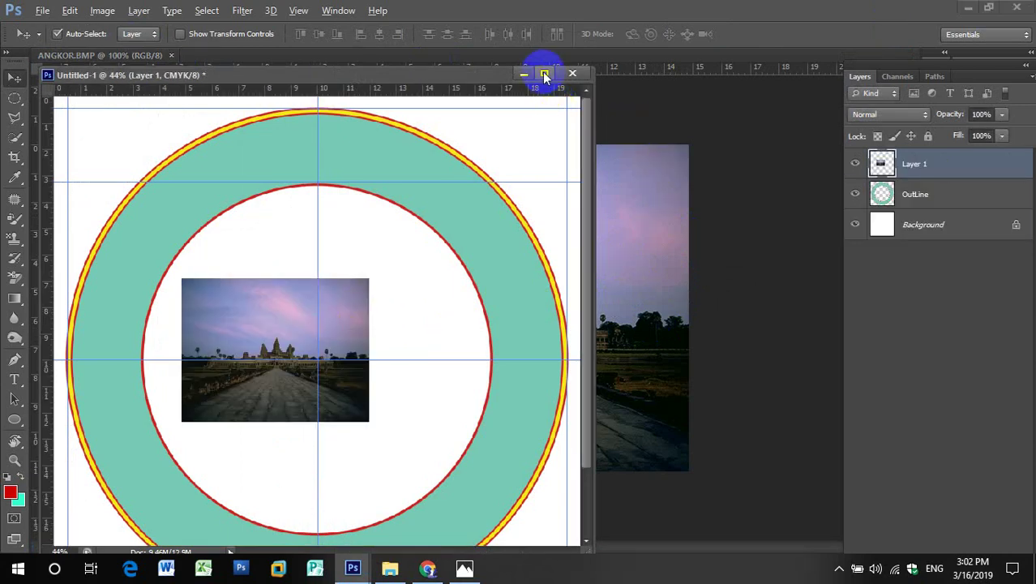
{"action": "mouse_move", "coordinate": [467, 80]}
{"action": "left_mouse_down"}
{"action": "mouse_move", "coordinate": [504, 91]}
{"action": "mouse_move", "coordinate": [471, 68]}
{"action": "mouse_move", "coordinate": [470, 51]}
{"action": "left_mouse_up"}
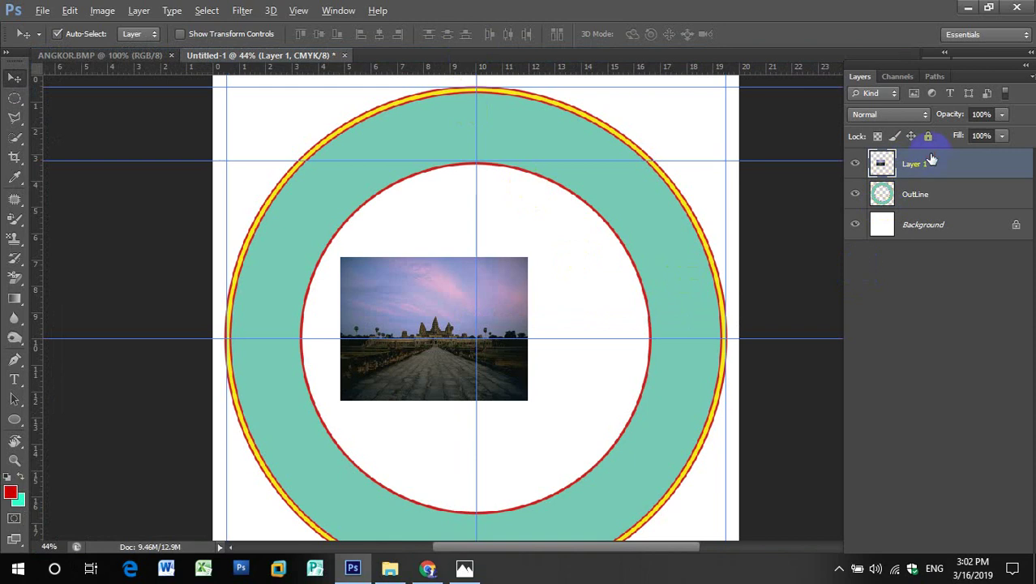
Centre the Angkor photo on the vertical guide
{"action": "left_click", "coordinate": [462, 264]}
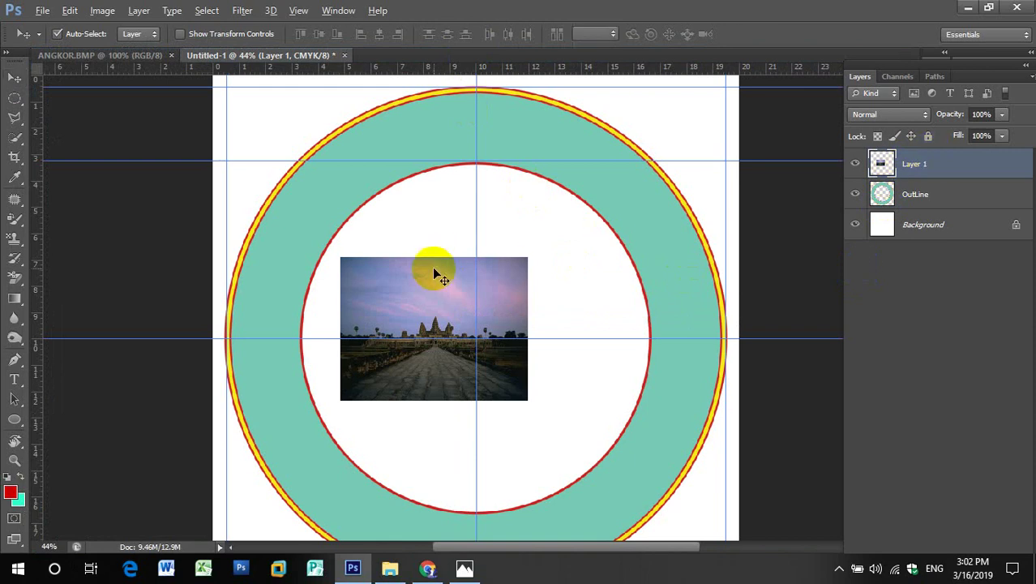
{"action": "key", "text": "ctrl+t"}
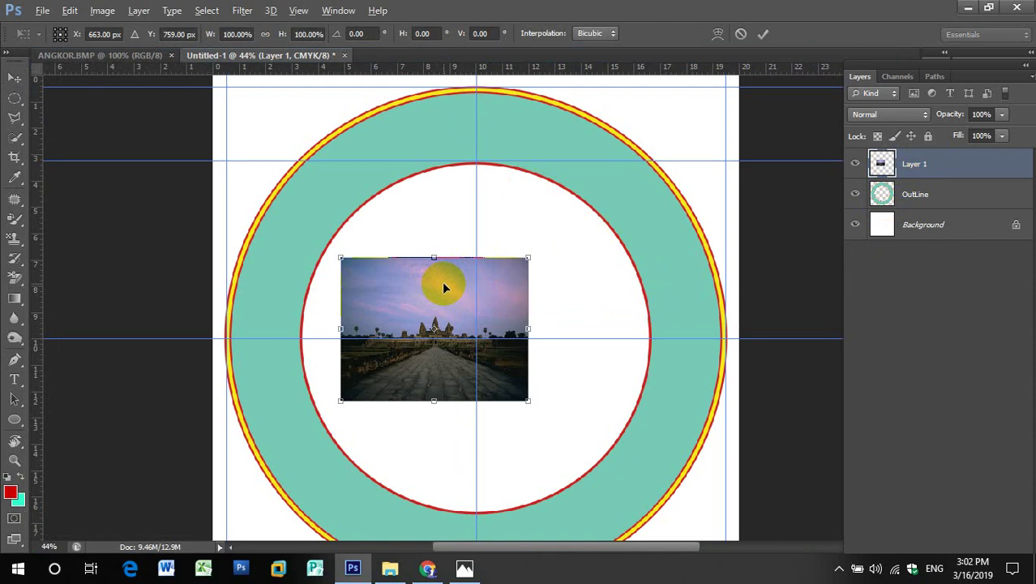
{"action": "key", "text": "Return"}
{"action": "left_click_drag", "start_coordinate": [444, 288], "coordinate": [486, 288]}
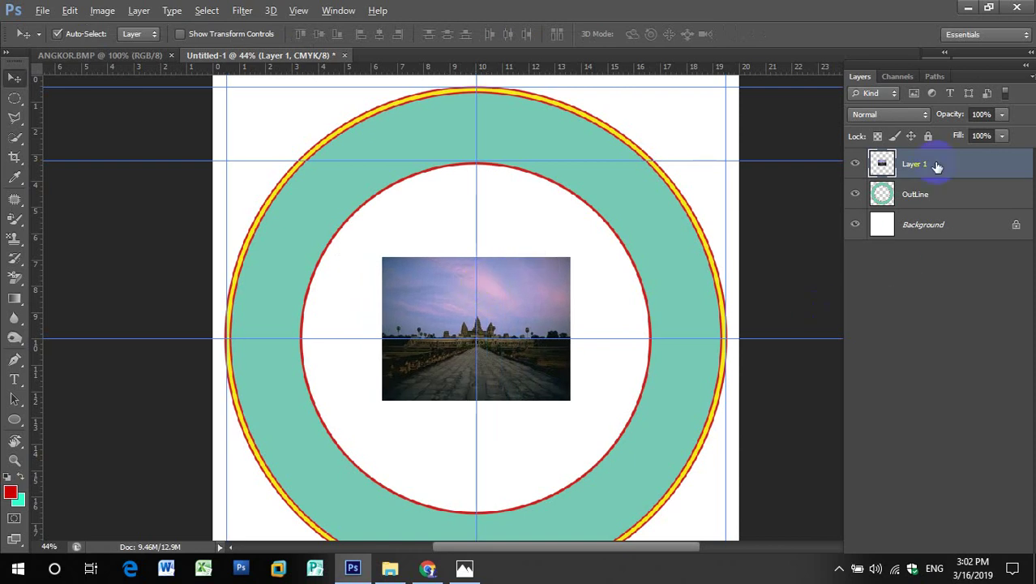
Convert the photo's Layer 1 to a smart object from the Layer menu
{"action": "left_click", "coordinate": [892, 170]}
{"action": "right_click", "coordinate": [914, 167]}
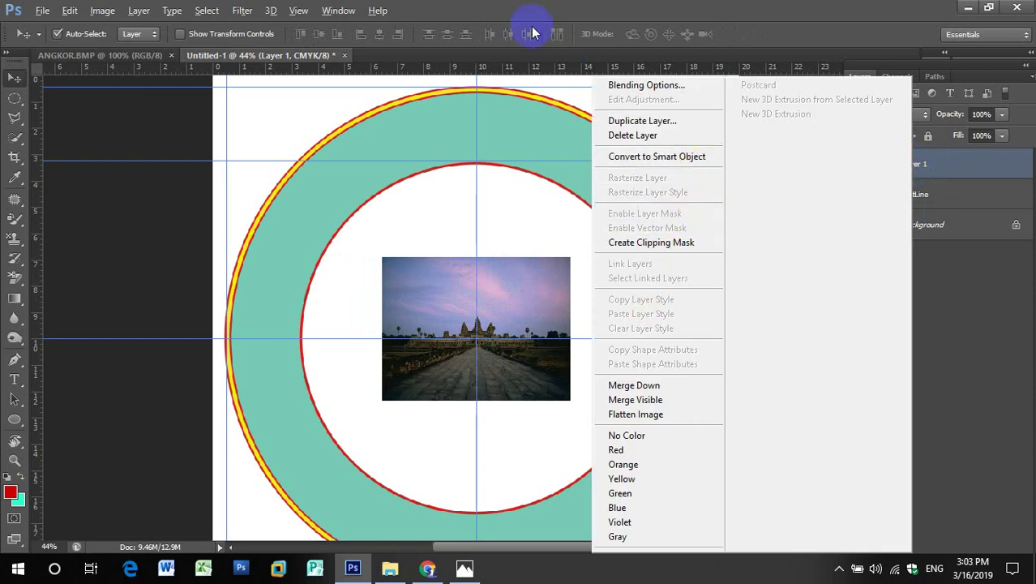
{"action": "left_click", "coordinate": [494, 16]}
{"action": "left_click", "coordinate": [139, 11]}
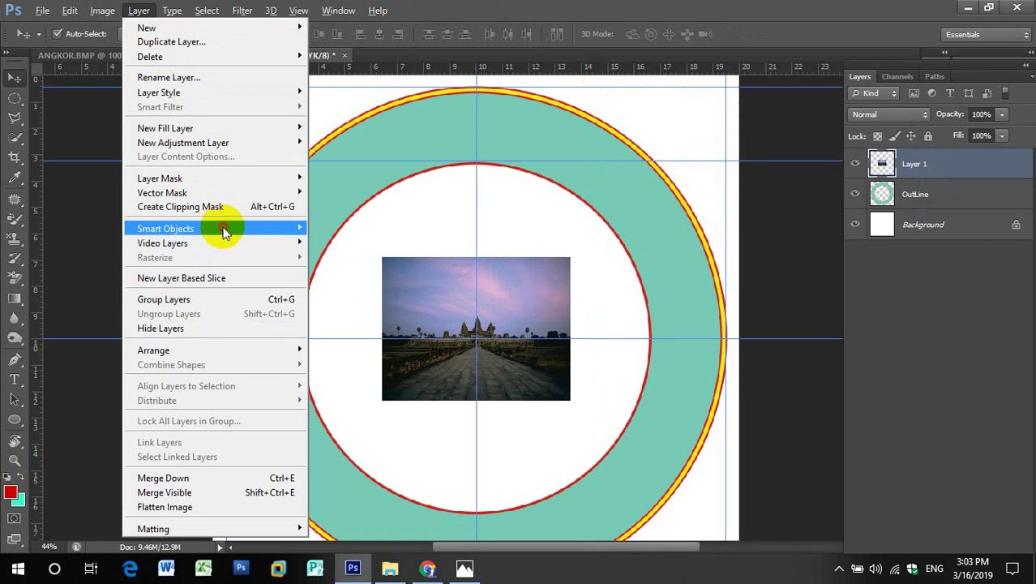
{"action": "mouse_move", "coordinate": [165, 228]}
{"action": "left_click", "coordinate": [381, 228]}
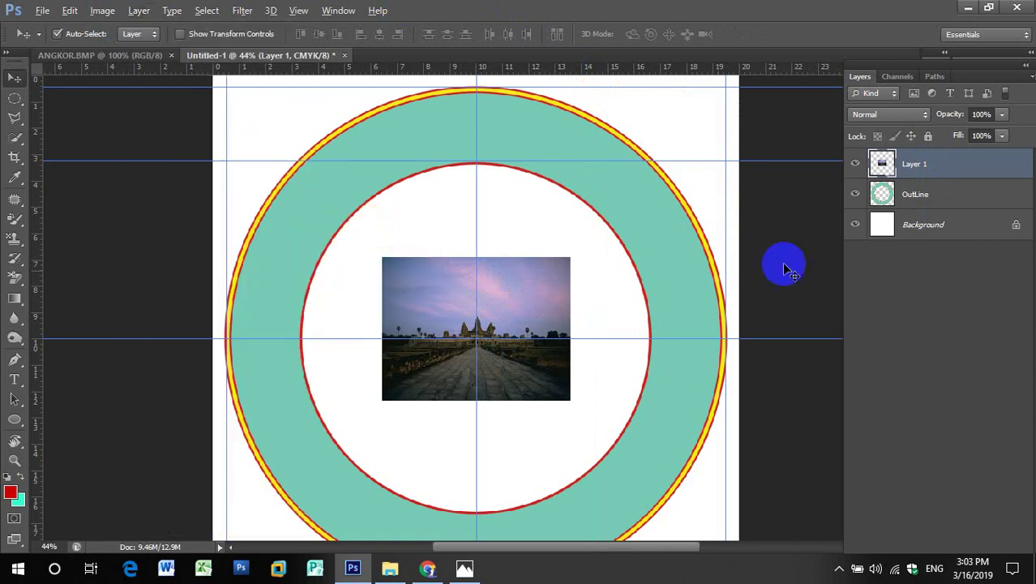
{"action": "left_click_drag", "start_coordinate": [892, 180], "coordinate": [489, 332]}
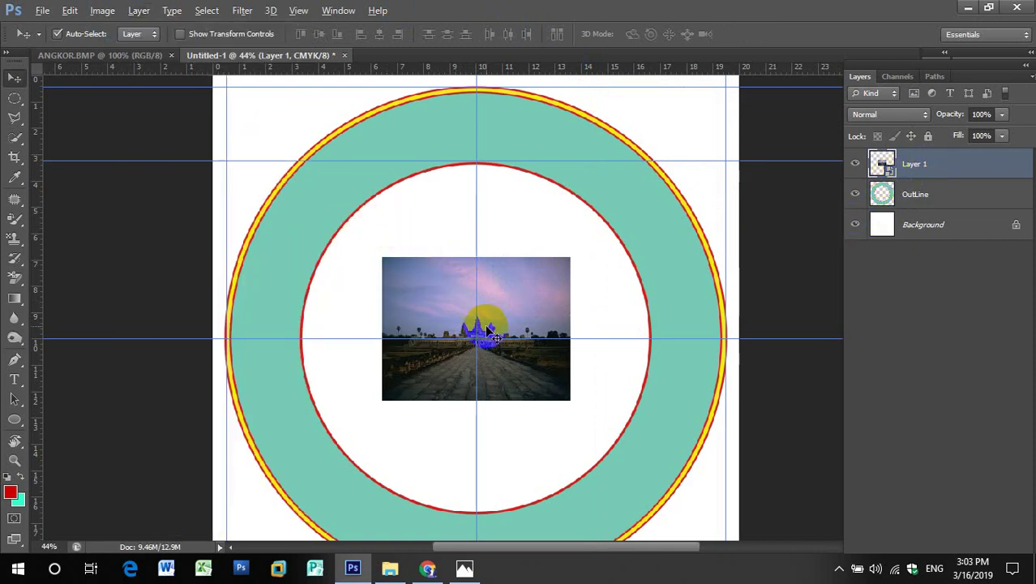
Scale the Angkor smart object from its corner to about 247% so it fills the inner circle
{"action": "key", "text": "ctrl+t"}
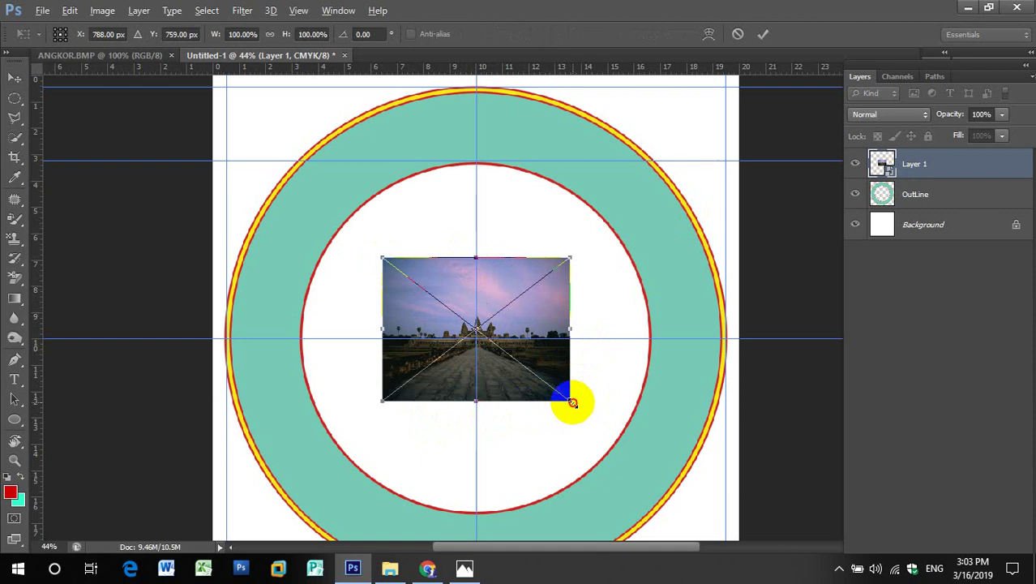
{"action": "left_click_drag", "start_coordinate": [571, 401], "coordinate": [623, 453]}
{"action": "left_click_drag", "start_coordinate": [539, 304], "coordinate": [537, 316]}
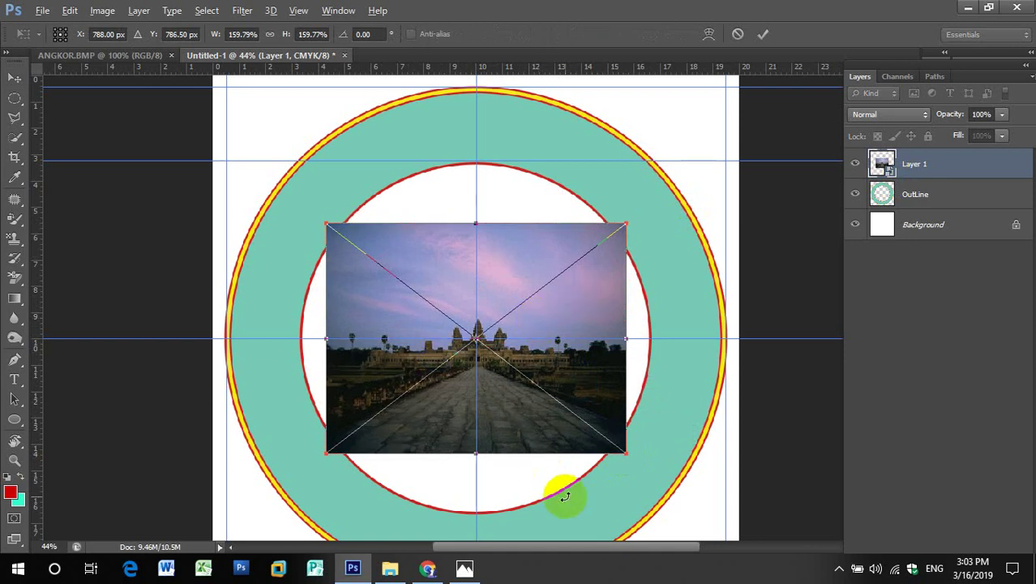
{"action": "scroll", "coordinate": [657, 435], "scroll_direction": "down", "scroll_amount": 1}
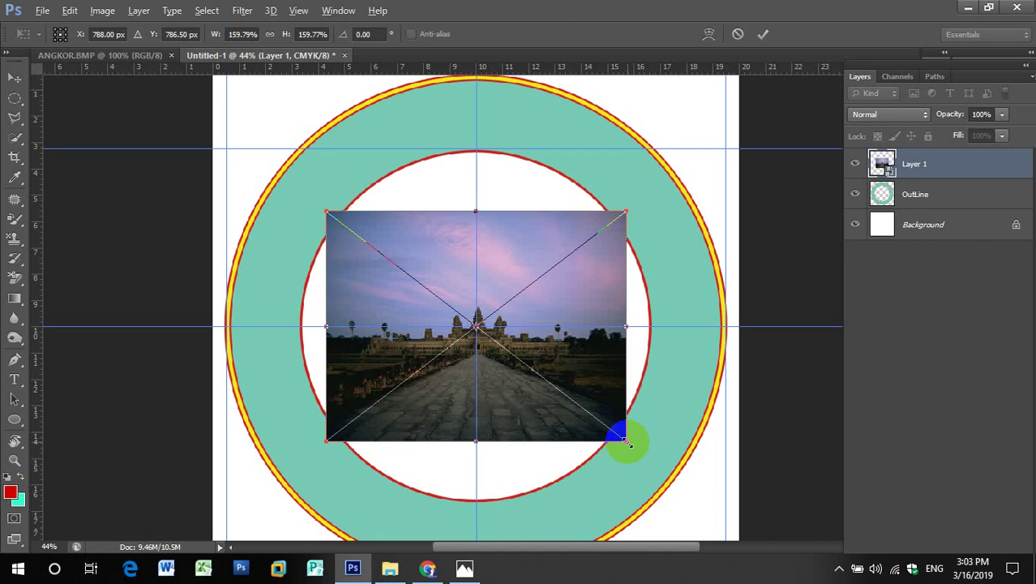
{"action": "left_click_drag", "start_coordinate": [626, 442], "coordinate": [710, 504]}
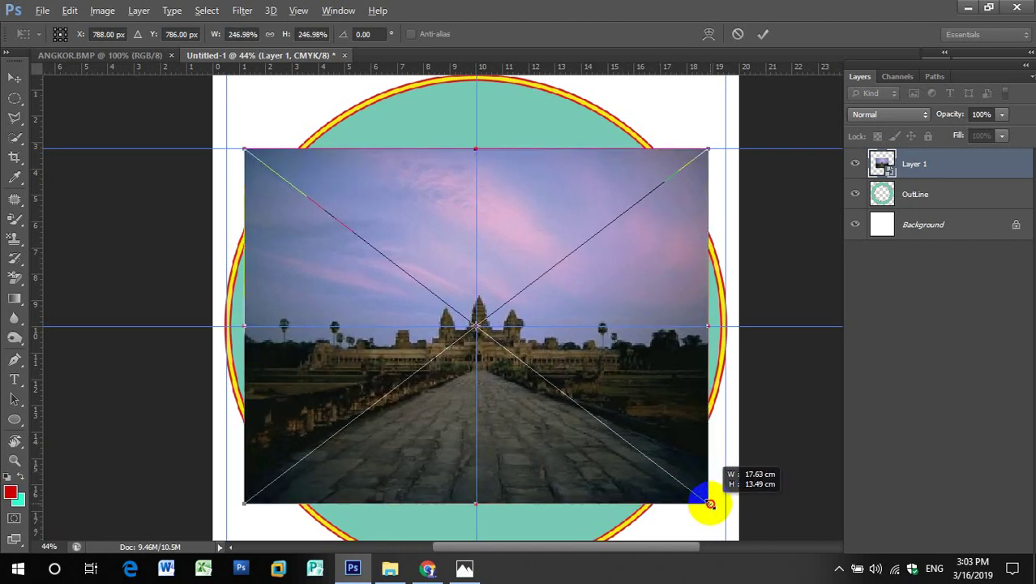
{"action": "left_click_drag", "start_coordinate": [710, 504], "coordinate": [710, 503]}
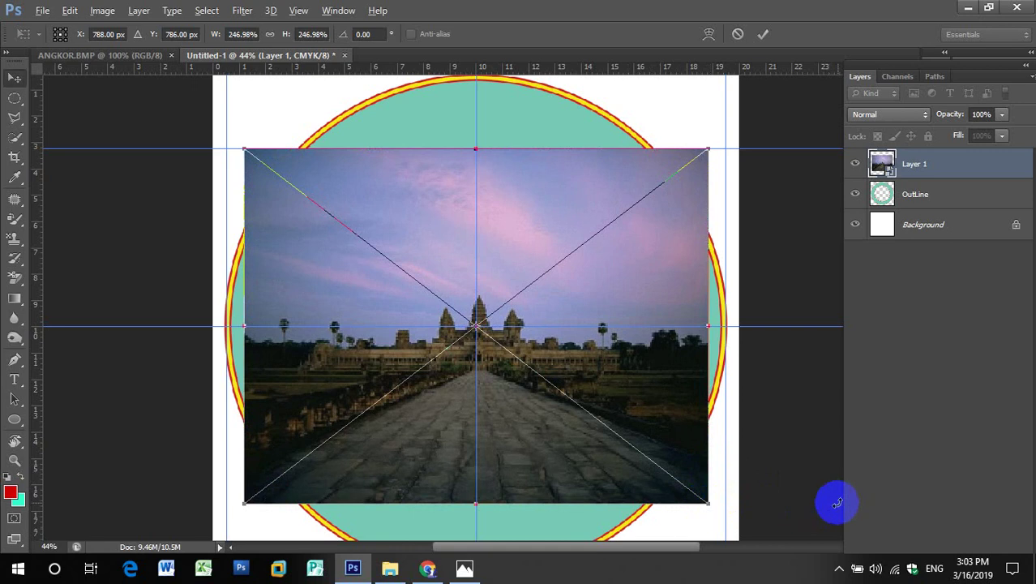
{"action": "key", "text": "Return"}
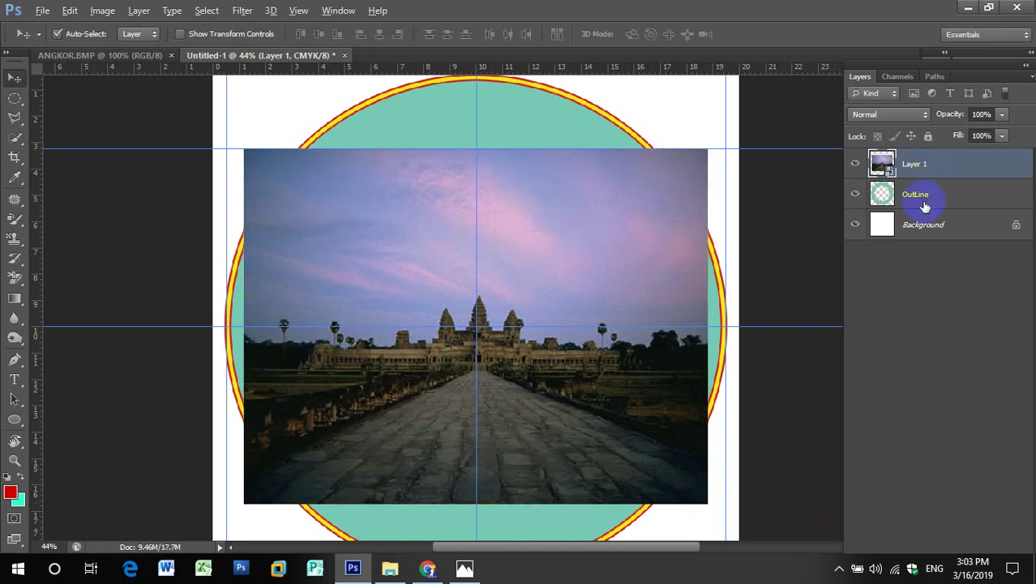
{"action": "left_click", "coordinate": [908, 205]}
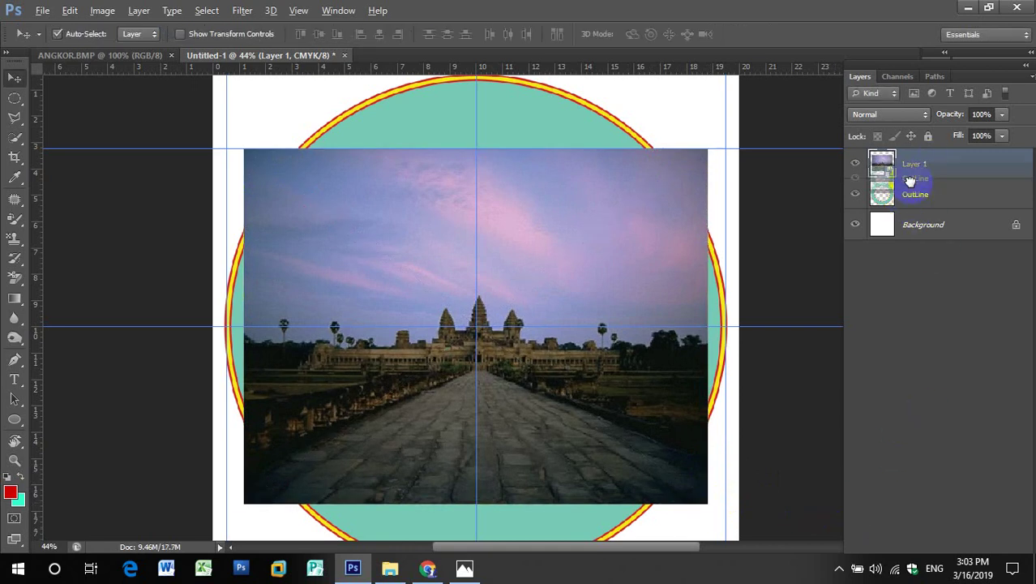
Move the OutLine layer above Layer 1, then rasterize Layer 1
{"action": "left_click_drag", "start_coordinate": [910, 203], "coordinate": [908, 165]}
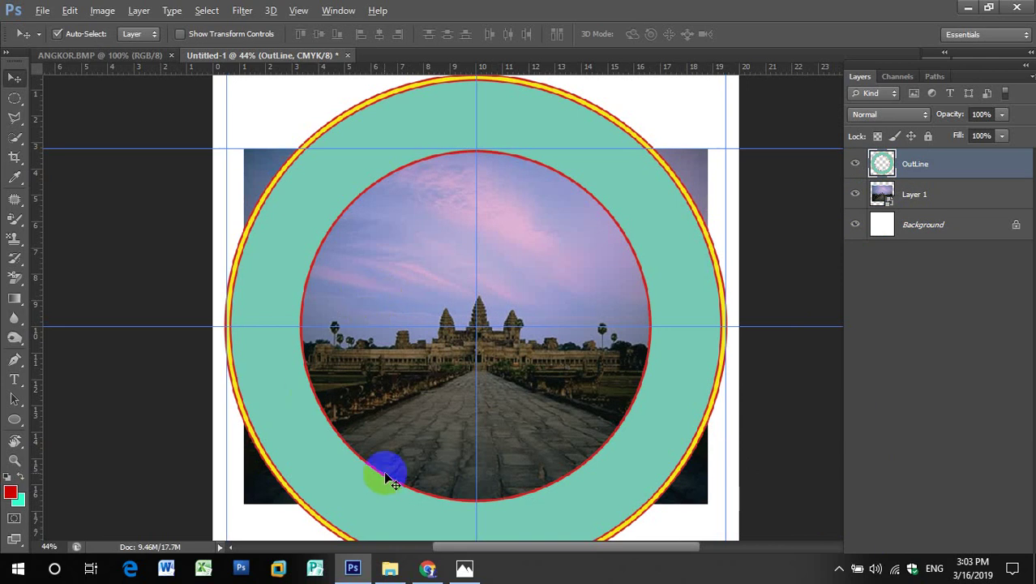
{"action": "left_click", "coordinate": [927, 194]}
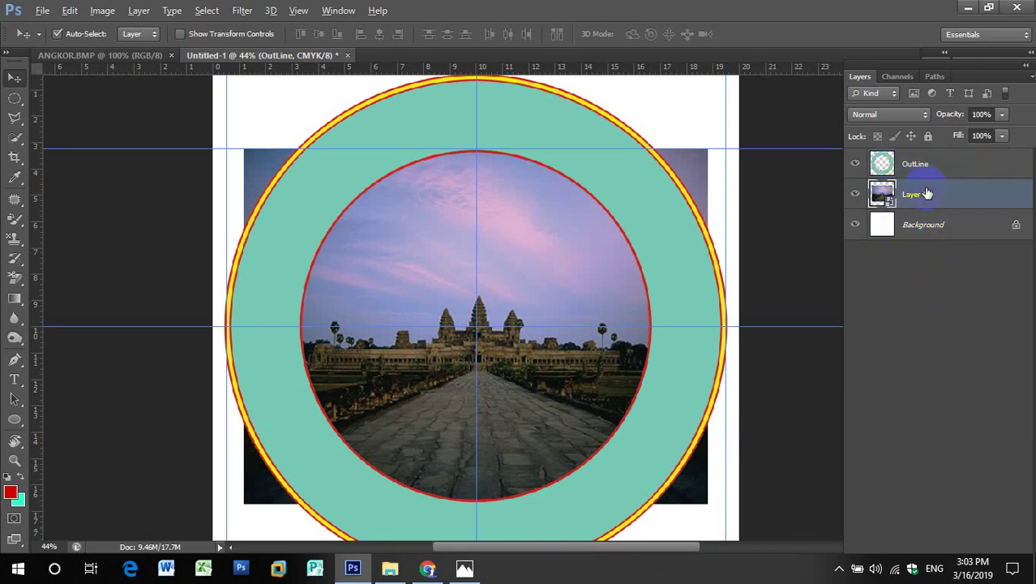
{"action": "right_click", "coordinate": [925, 188]}
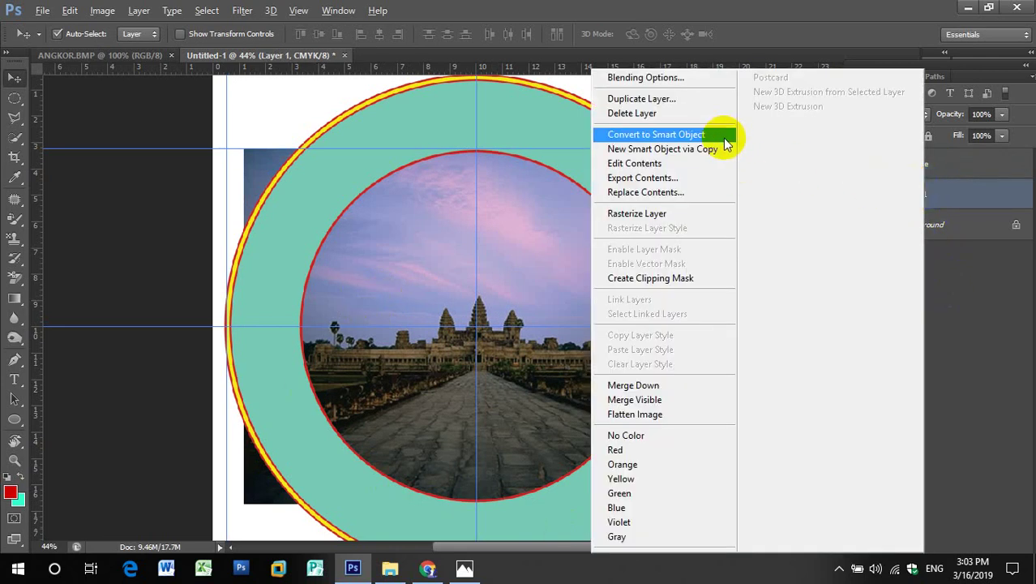
{"action": "left_click", "coordinate": [664, 215]}
{"action": "left_click", "coordinate": [883, 193]}
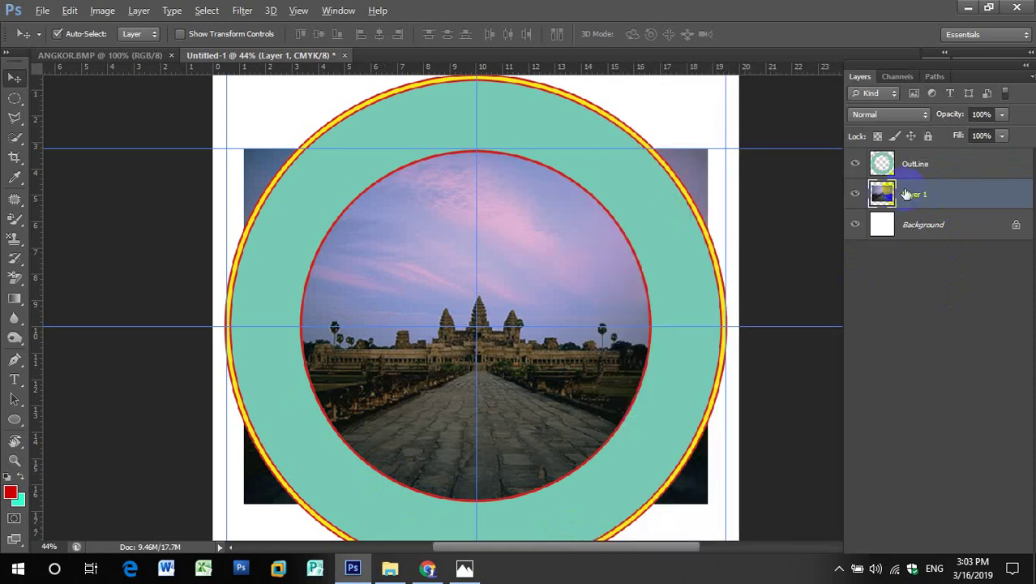
{"action": "left_click", "coordinate": [721, 236]}
Draw a circular Elliptical Marquee selection from the logo centre into the aqua band, test-delete, then undo
{"action": "left_click", "coordinate": [19, 104]}
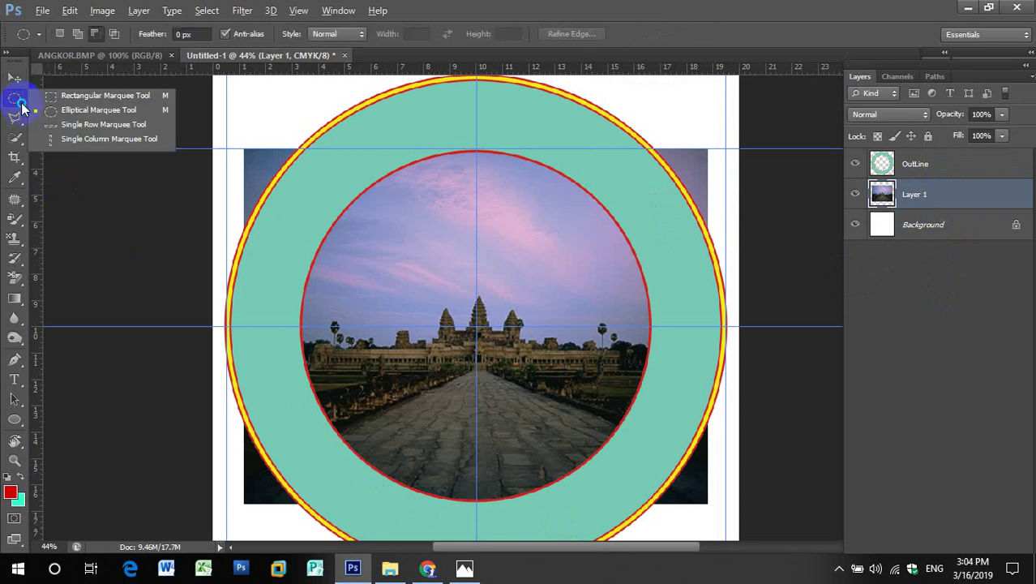
{"action": "left_click_drag", "start_coordinate": [22, 107], "coordinate": [68, 117]}
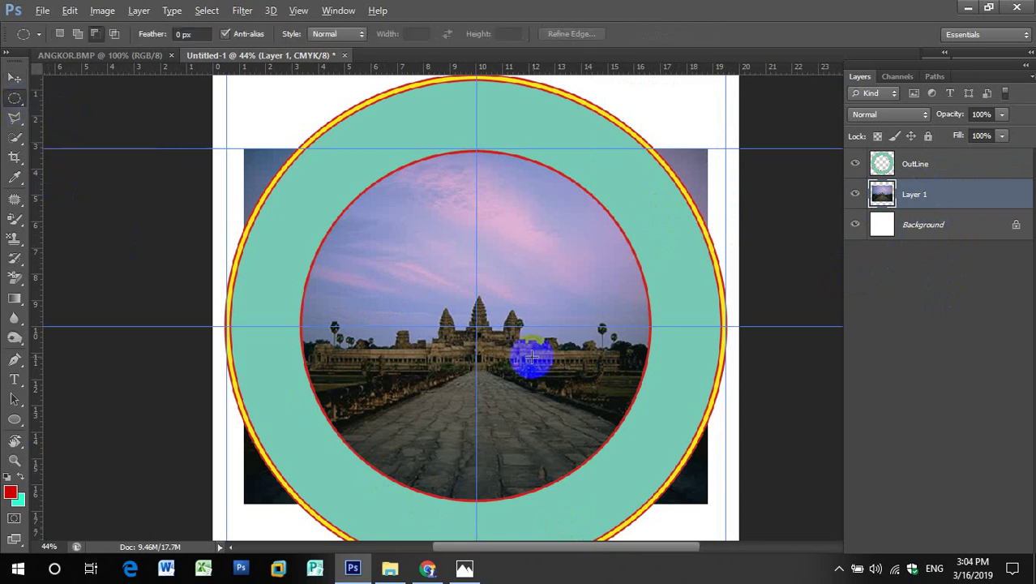
{"action": "left_click", "coordinate": [478, 323]}
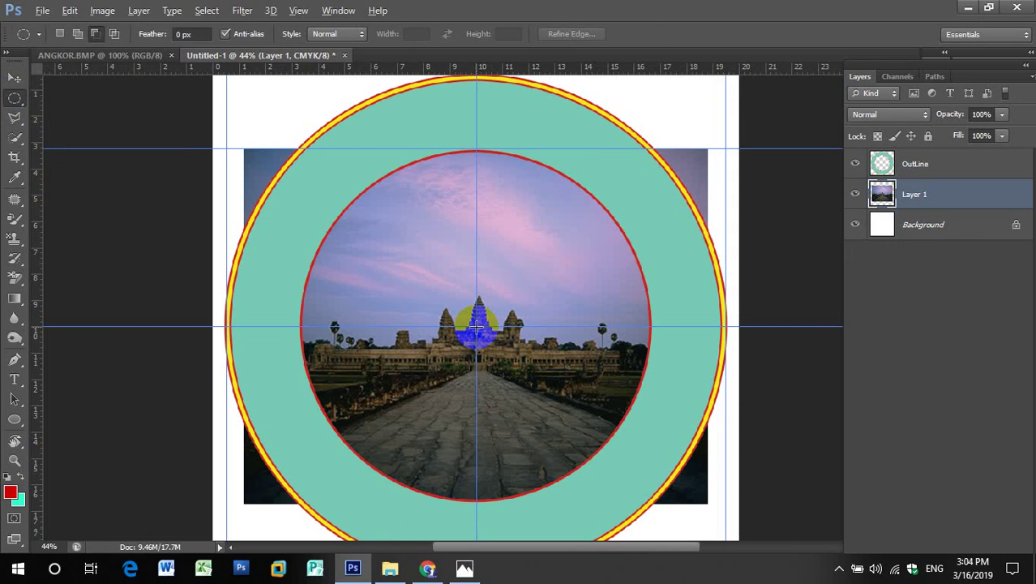
{"action": "mouse_move", "coordinate": [478, 326]}
{"action": "left_mouse_down"}
{"action": "mouse_move", "coordinate": [510, 336]}
{"action": "mouse_move", "coordinate": [720, 508]}
{"action": "mouse_move", "coordinate": [753, 508]}
{"action": "mouse_move", "coordinate": [731, 504]}
{"action": "mouse_move", "coordinate": [726, 519]}
{"action": "left_mouse_up"}
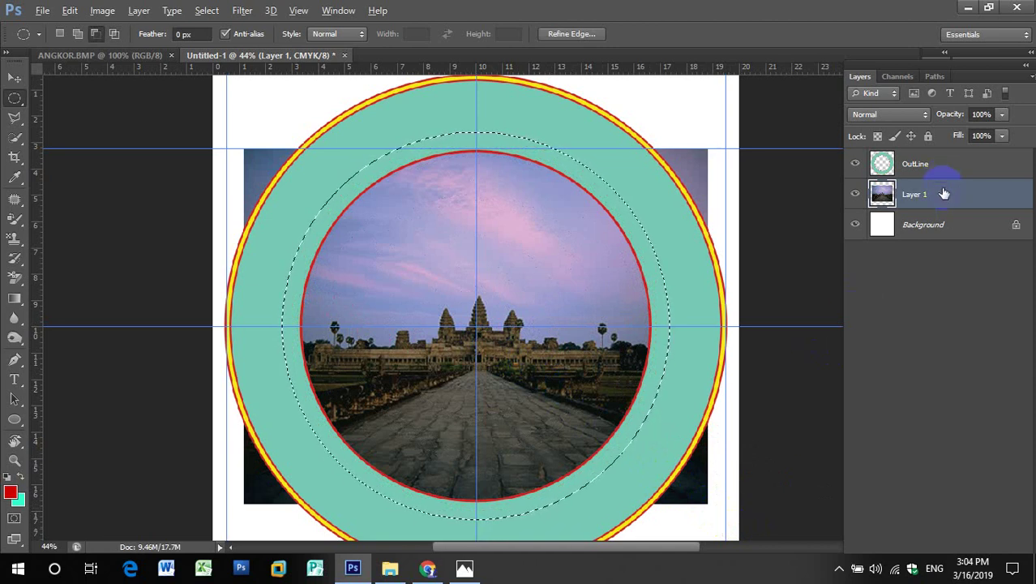
{"action": "key", "text": "Delete"}
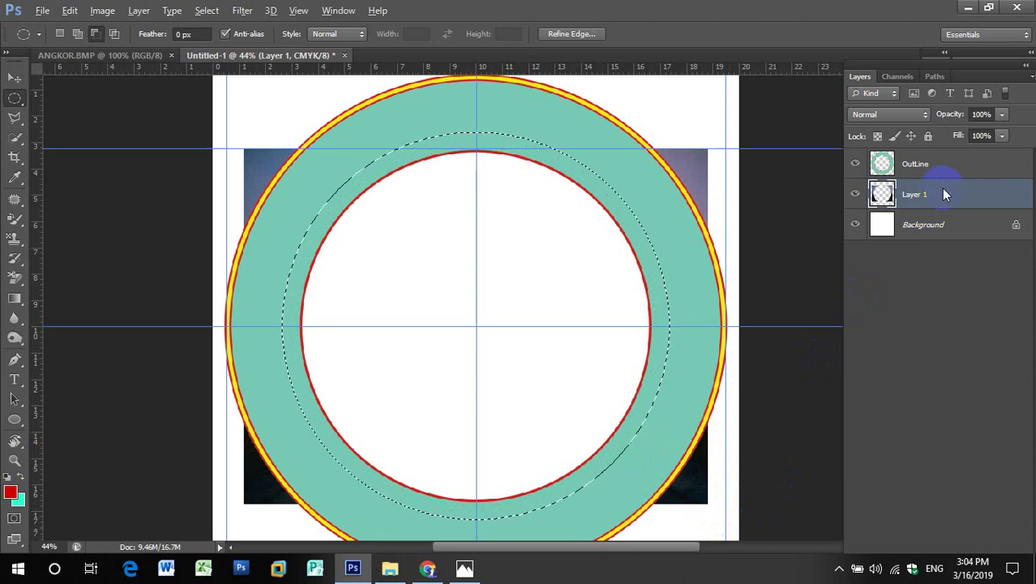
{"action": "key", "text": "ctrl+z"}
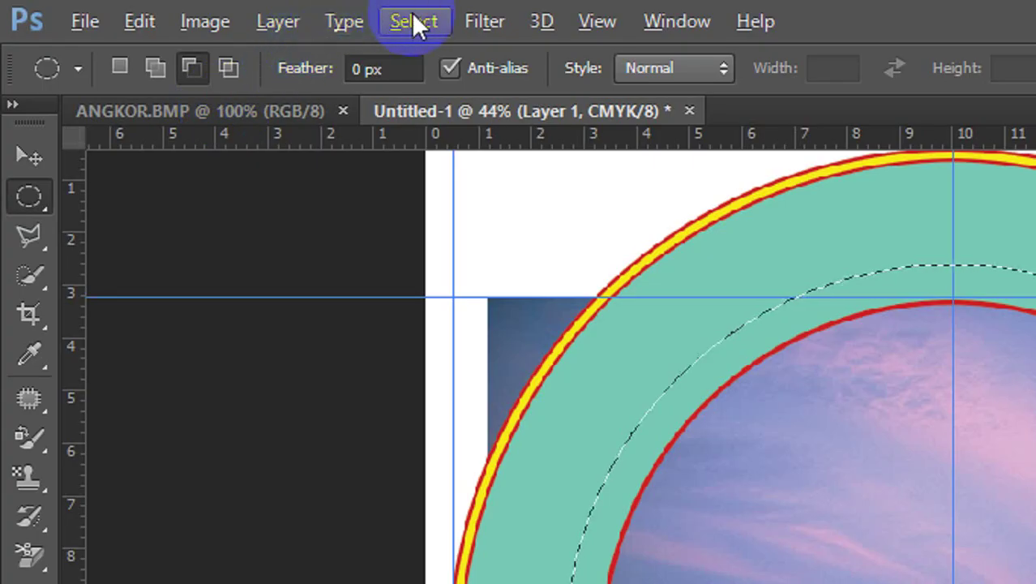
Invert the circular selection, delete the photo's square corners, and deselect
{"action": "left_click", "coordinate": [416, 23]}
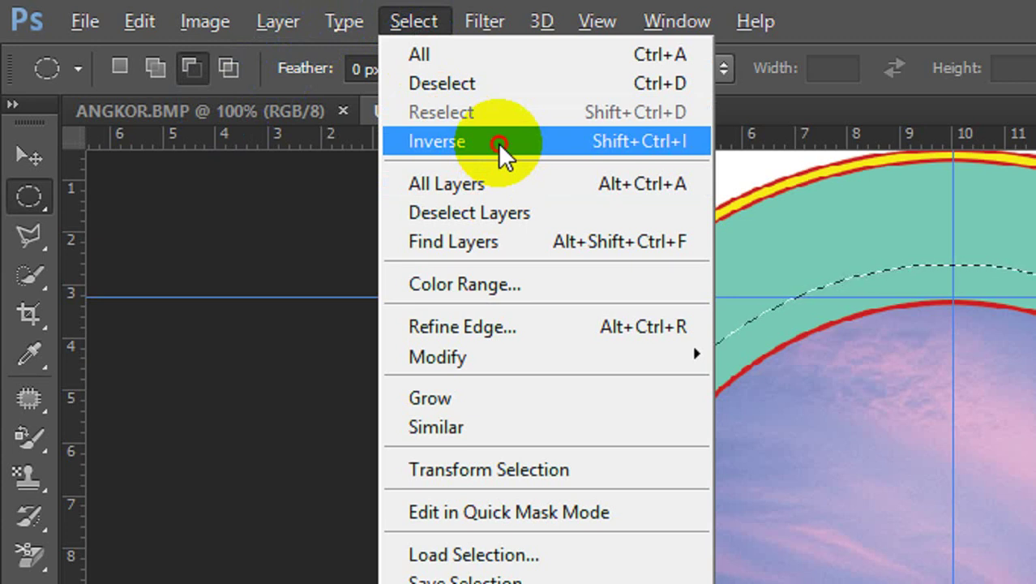
{"action": "left_click", "coordinate": [498, 143]}
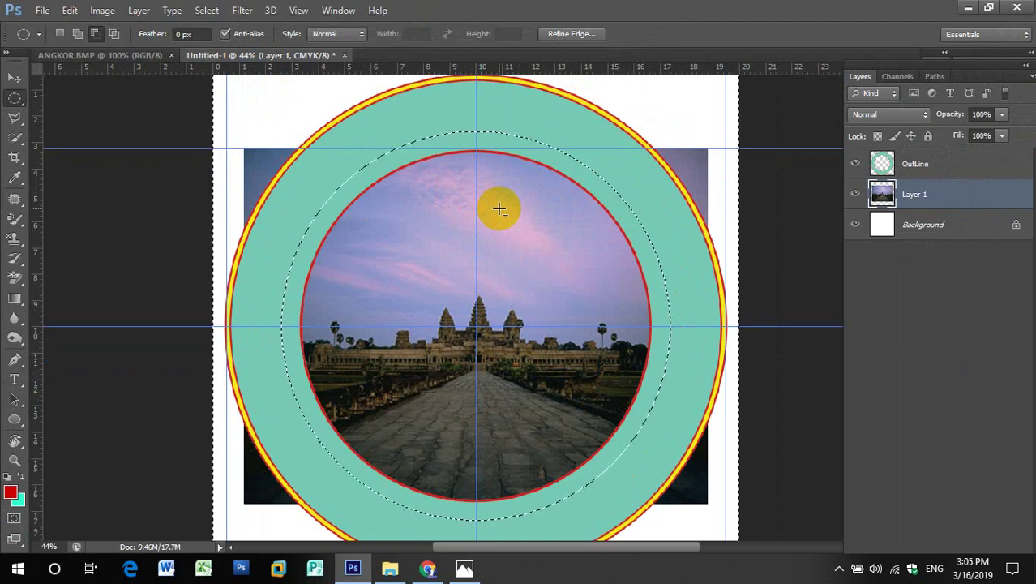
{"action": "key", "text": "Delete"}
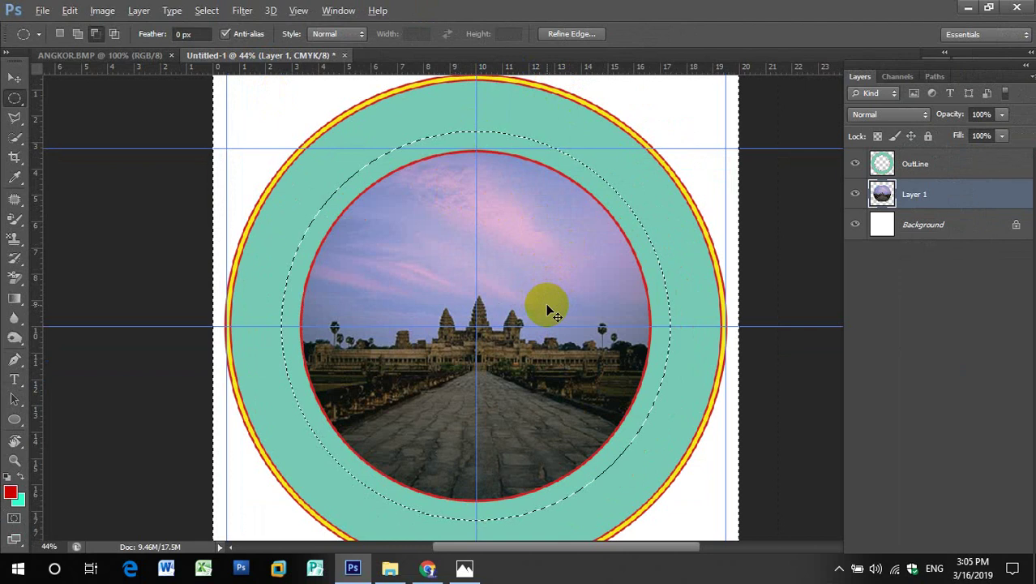
{"action": "key", "text": "ctrl+d"}
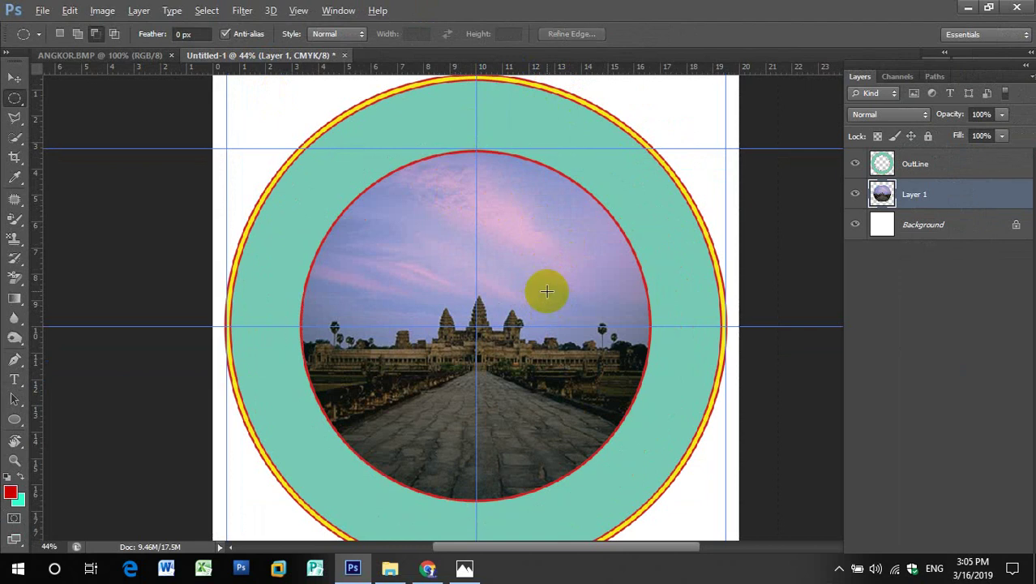
{"action": "left_click", "coordinate": [552, 333]}
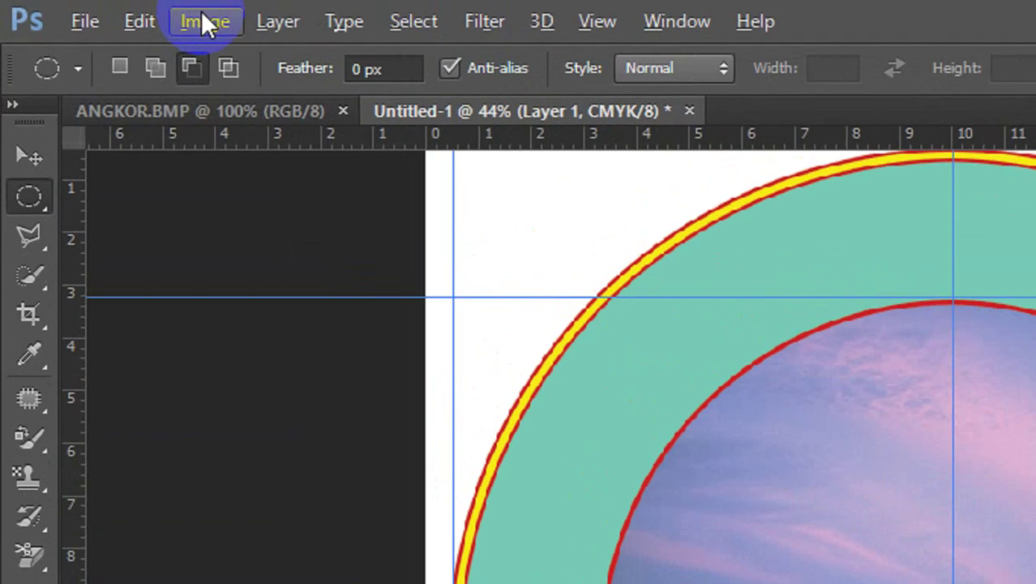
Open Levels for the Angkor photo and apply the Lighter preset
{"action": "left_click", "coordinate": [101, 11]}
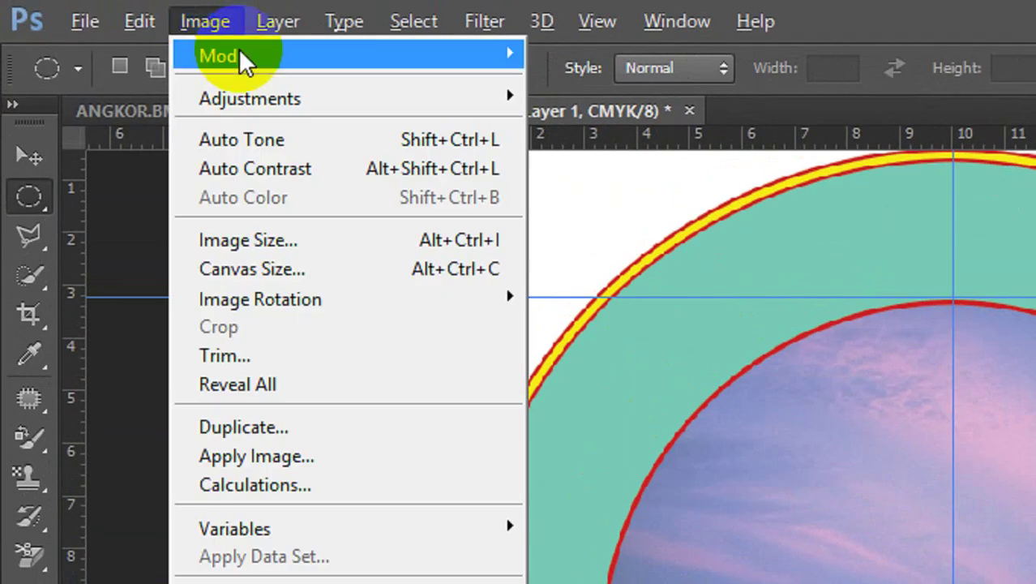
{"action": "mouse_move", "coordinate": [250, 99]}
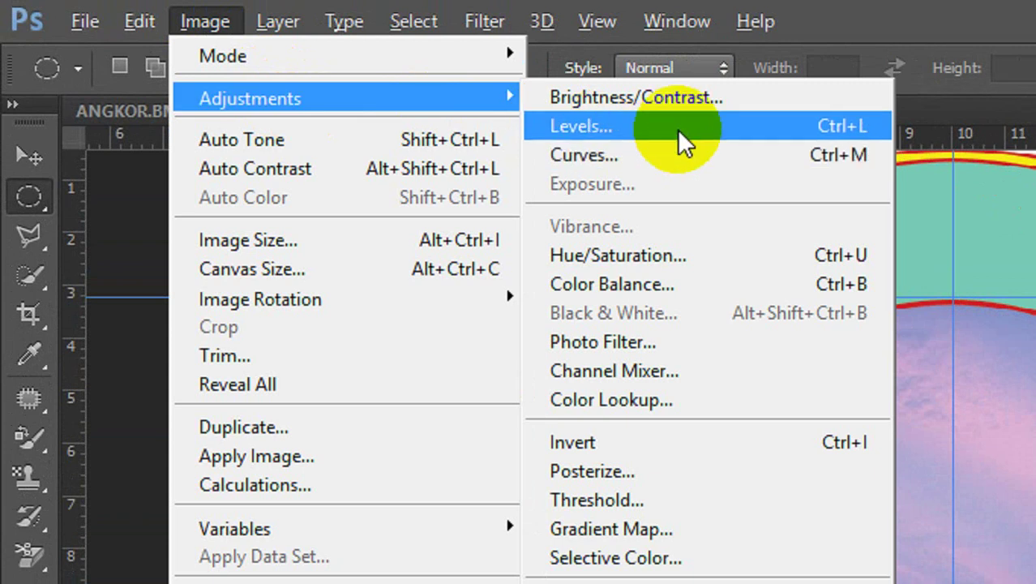
{"action": "left_click", "coordinate": [681, 138]}
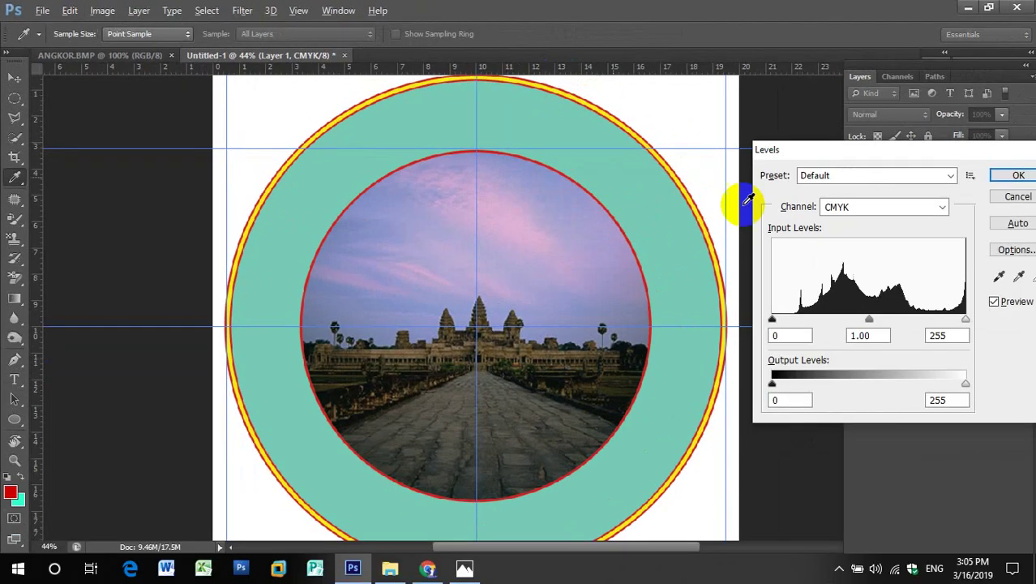
{"action": "left_click_drag", "start_coordinate": [882, 150], "coordinate": [705, 85]}
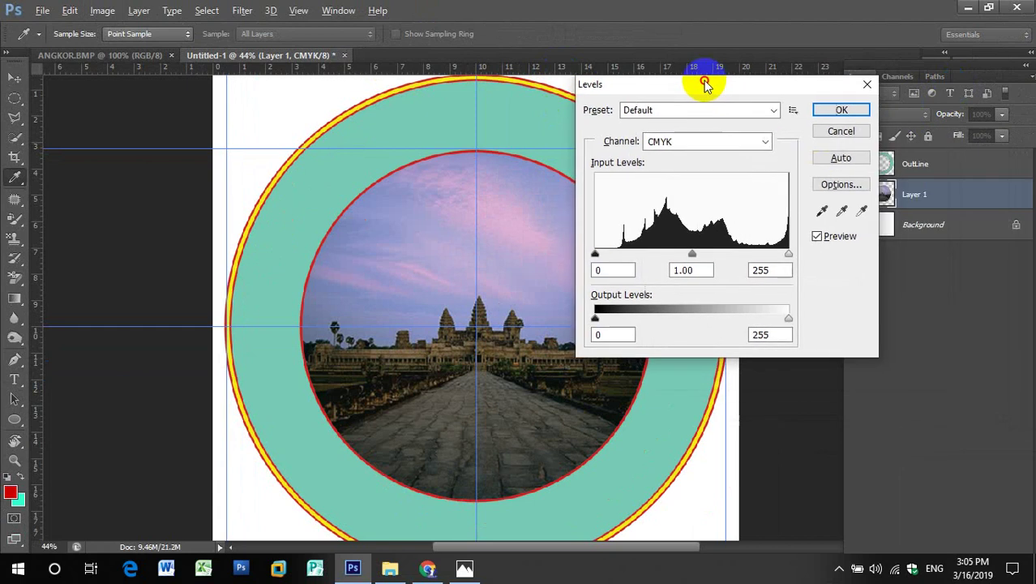
{"action": "left_click", "coordinate": [771, 115]}
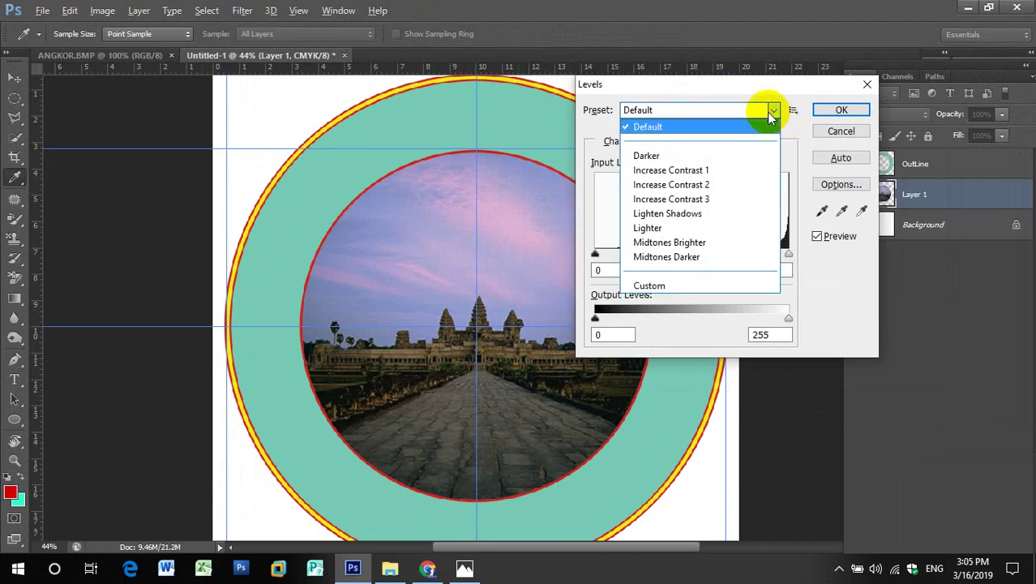
{"action": "left_click", "coordinate": [673, 231]}
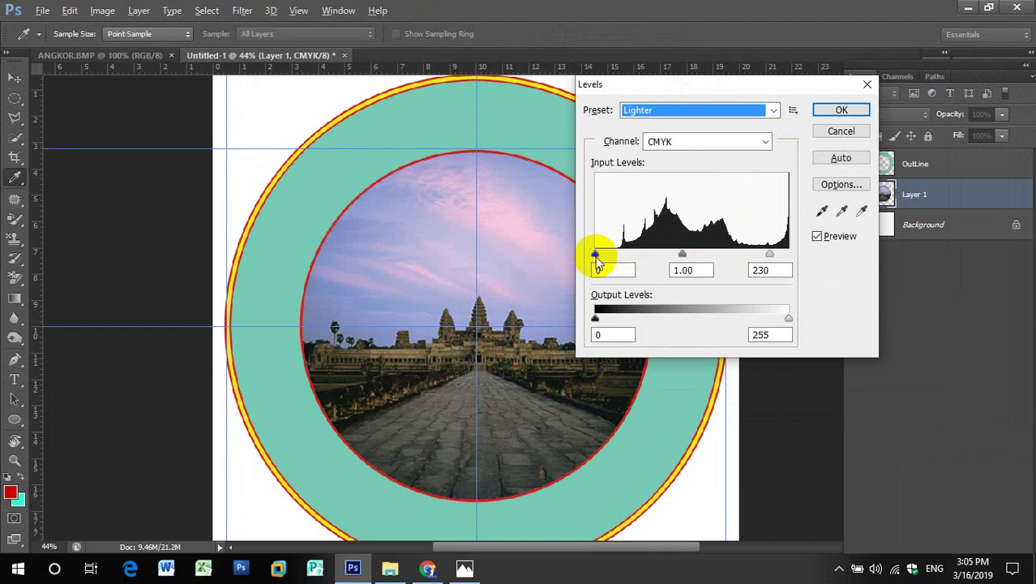
Raise the shadow input to 27 and test midtone values between 0.51 and 0.92
{"action": "left_click_drag", "start_coordinate": [595, 256], "coordinate": [615, 256]}
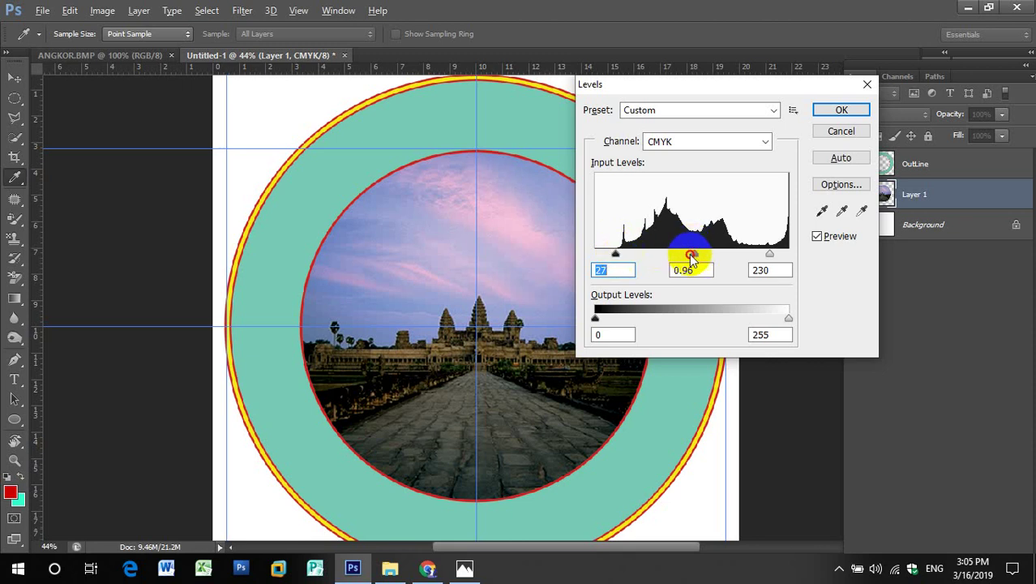
{"action": "mouse_move", "coordinate": [694, 255]}
{"action": "left_mouse_down"}
{"action": "mouse_move", "coordinate": [680, 256]}
{"action": "mouse_move", "coordinate": [699, 261]}
{"action": "mouse_move", "coordinate": [675, 266]}
{"action": "mouse_move", "coordinate": [713, 259]}
{"action": "mouse_move", "coordinate": [669, 262]}
{"action": "left_mouse_up"}
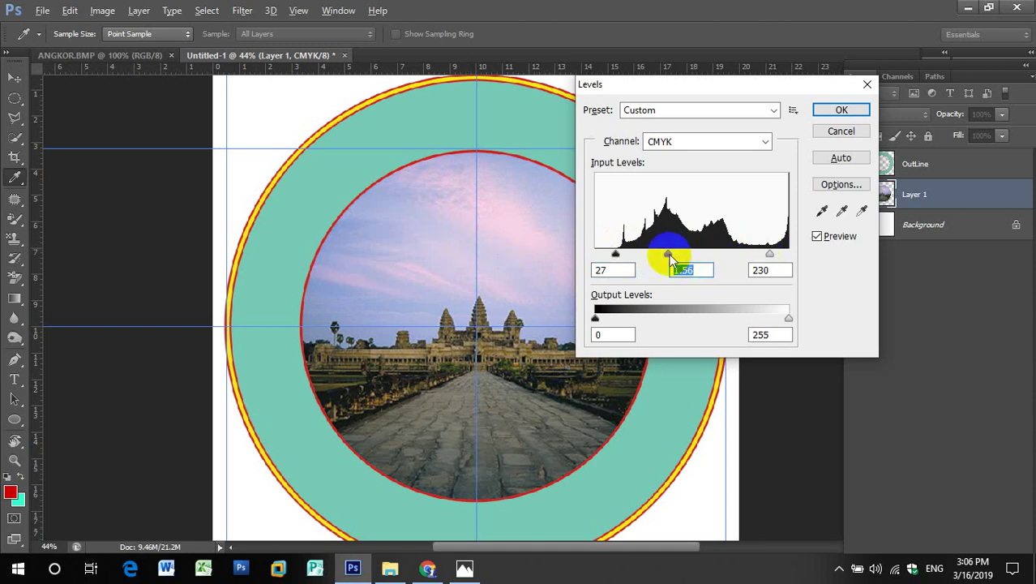
{"action": "left_click_drag", "start_coordinate": [670, 258], "coordinate": [724, 258]}
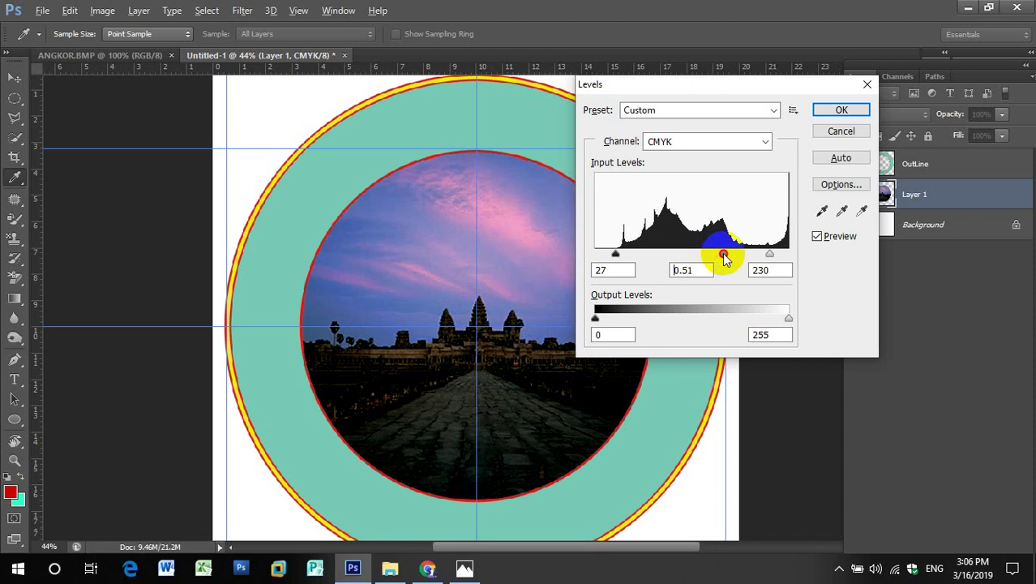
{"action": "left_click_drag", "start_coordinate": [724, 257], "coordinate": [697, 257]}
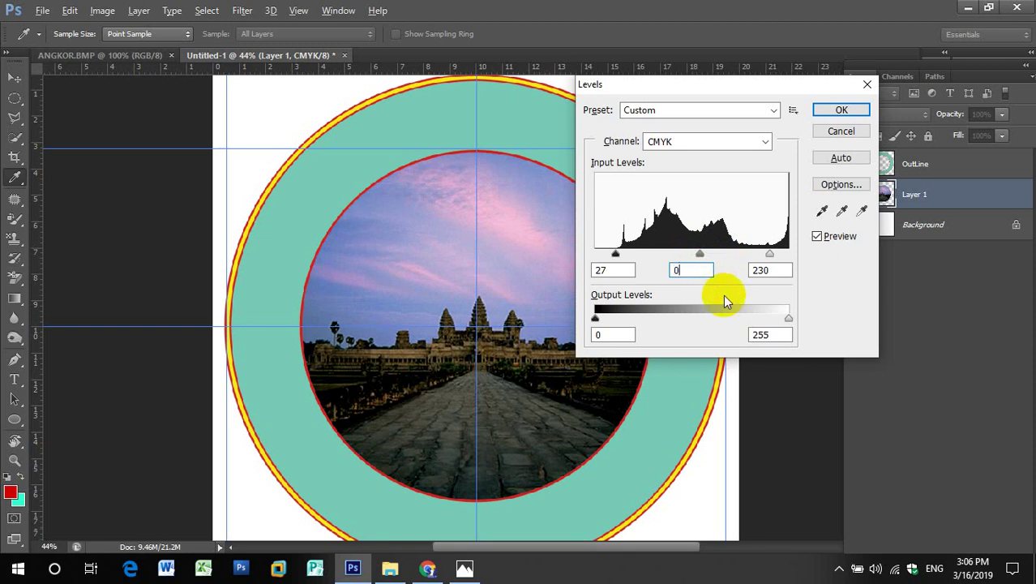
{"action": "left_click", "coordinate": [783, 273]}
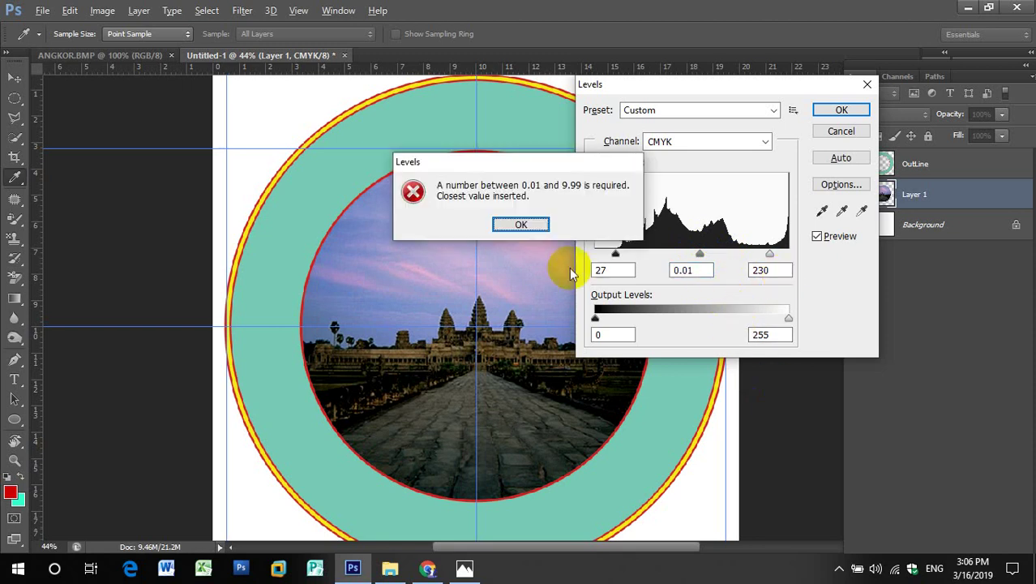
Clear the out-of-range midtone warnings and reset Levels to the Default preset (0, 1.00, 255)
{"action": "left_click", "coordinate": [518, 223]}
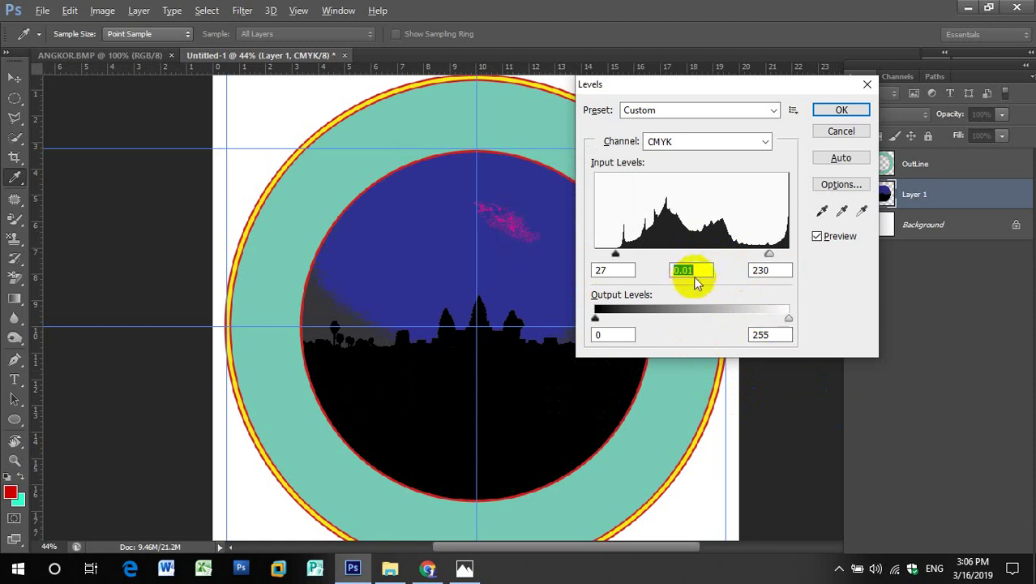
{"action": "left_click", "coordinate": [696, 273]}
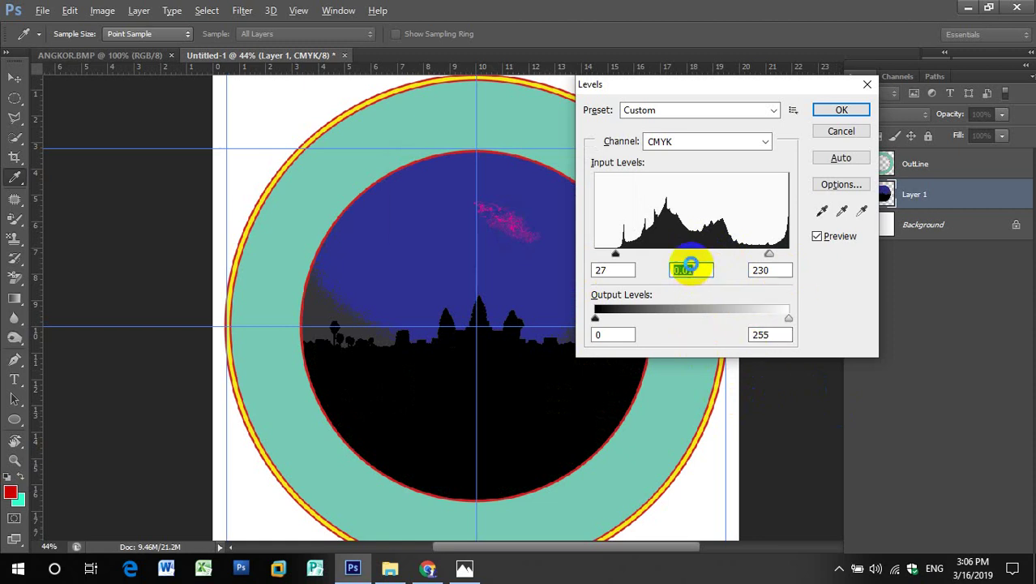
{"action": "key", "text": "Return"}
{"action": "left_click", "coordinate": [519, 224]}
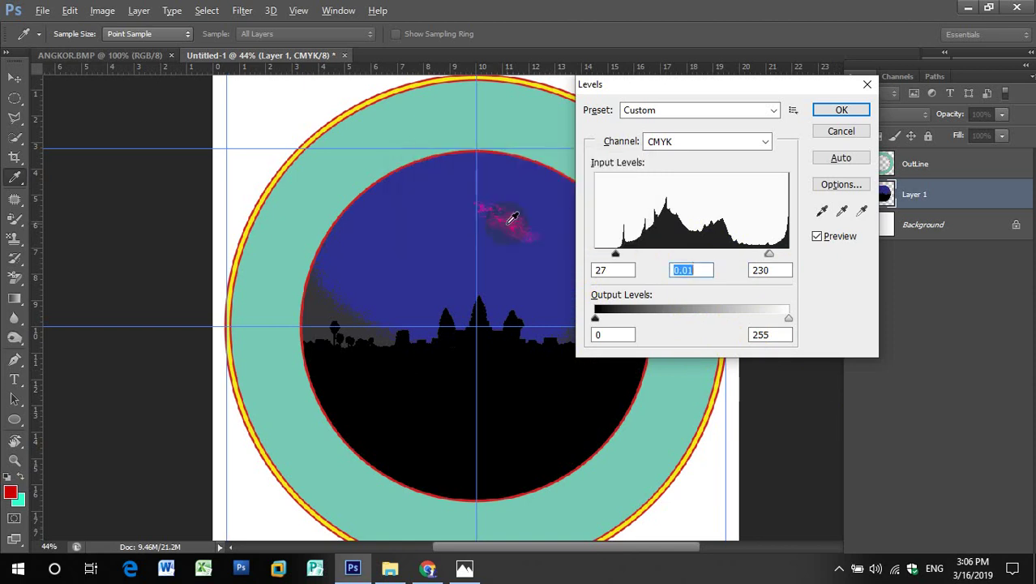
{"action": "left_click", "coordinate": [773, 114]}
{"action": "left_click", "coordinate": [707, 128]}
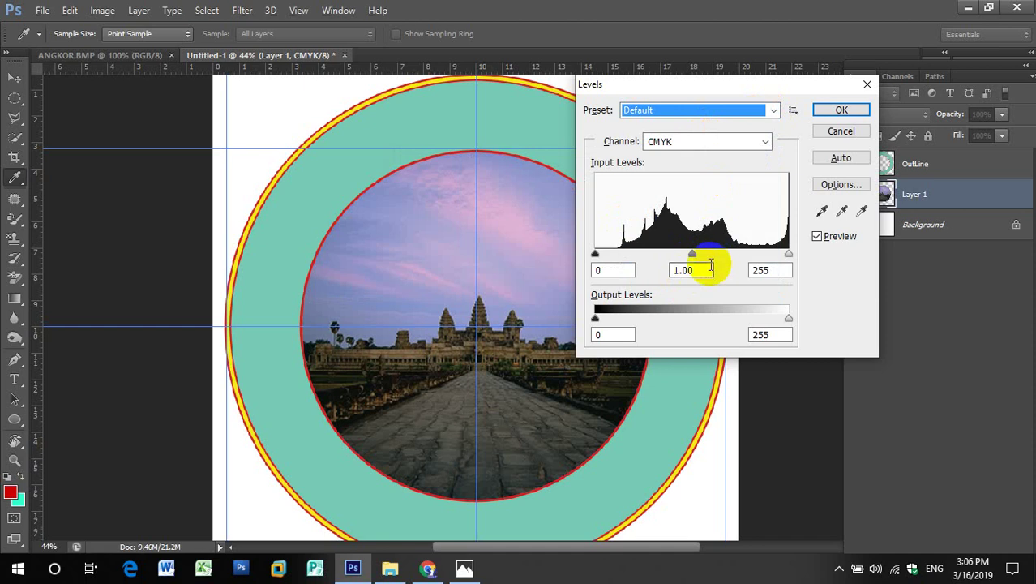
Try input and output slider values, then apply Levels with the input white point at 178
{"action": "left_click", "coordinate": [789, 256]}
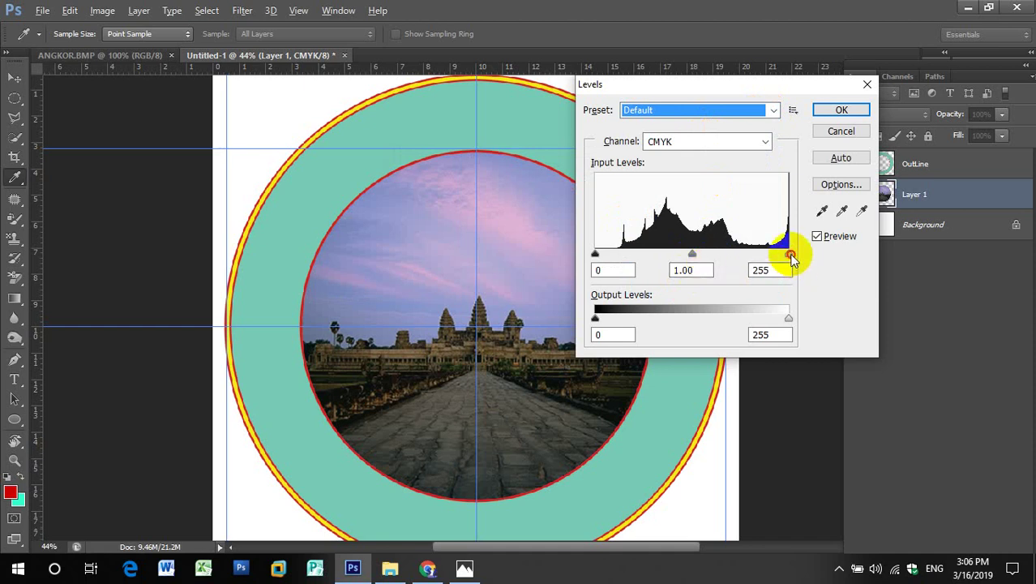
{"action": "mouse_move", "coordinate": [791, 256]}
{"action": "left_mouse_down"}
{"action": "mouse_move", "coordinate": [745, 256]}
{"action": "mouse_move", "coordinate": [805, 251]}
{"action": "mouse_move", "coordinate": [781, 255]}
{"action": "mouse_move", "coordinate": [793, 253]}
{"action": "left_mouse_up"}
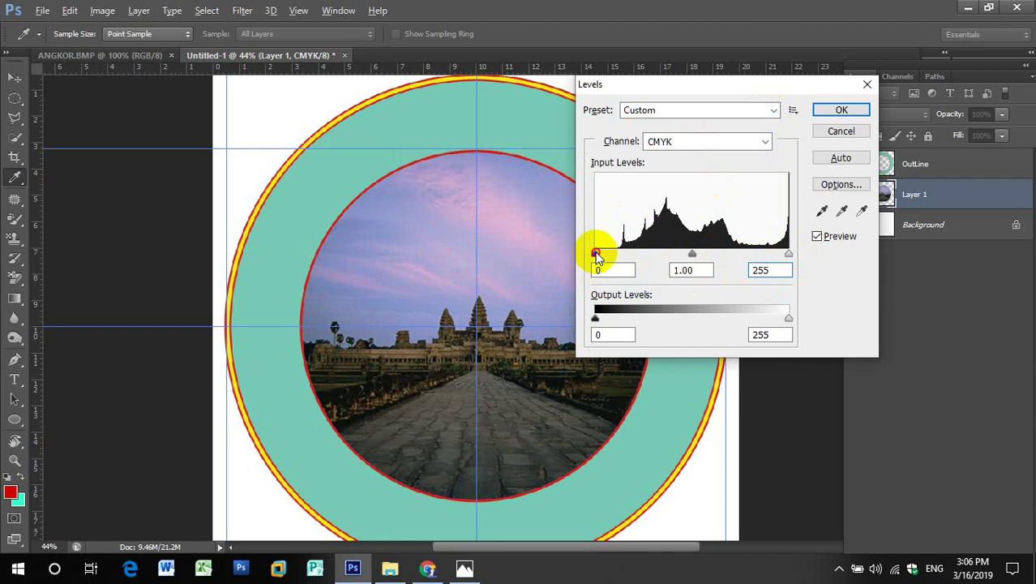
{"action": "mouse_move", "coordinate": [597, 256]}
{"action": "left_mouse_down"}
{"action": "mouse_move", "coordinate": [614, 260]}
{"action": "mouse_move", "coordinate": [578, 259]}
{"action": "left_mouse_up"}
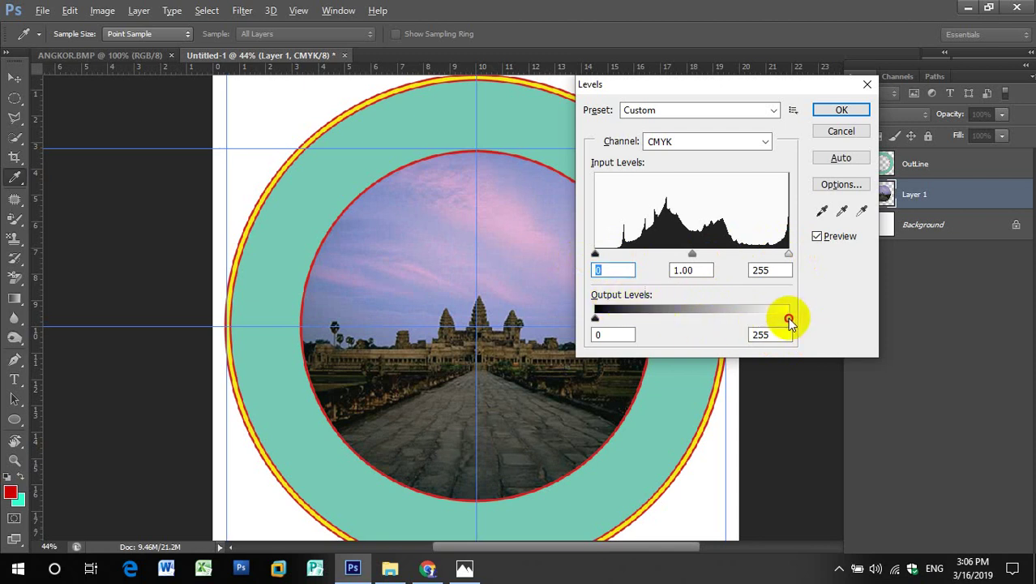
{"action": "mouse_move", "coordinate": [789, 319]}
{"action": "left_mouse_down"}
{"action": "mouse_move", "coordinate": [759, 322]}
{"action": "mouse_move", "coordinate": [856, 315]}
{"action": "left_mouse_up"}
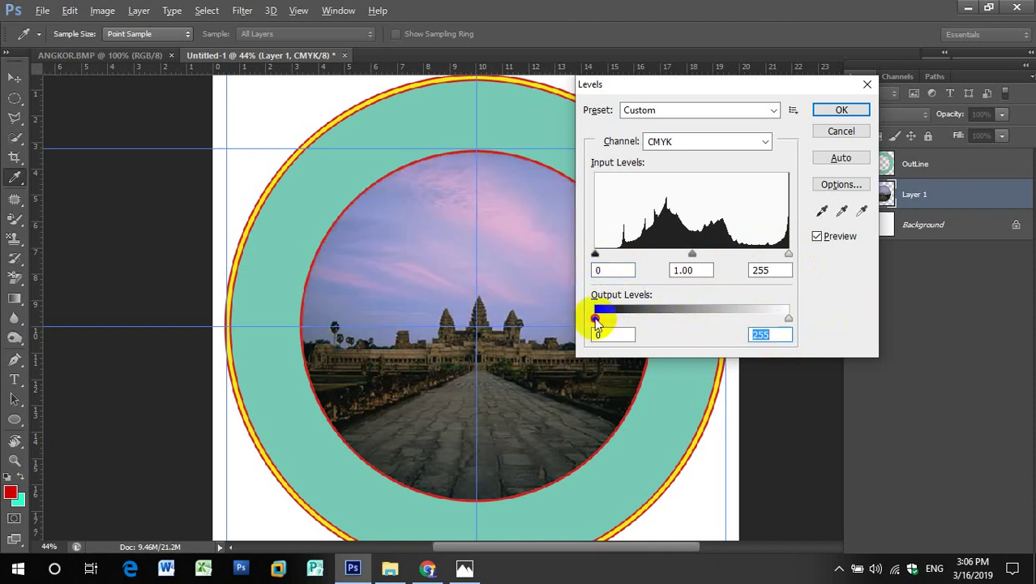
{"action": "mouse_move", "coordinate": [595, 320]}
{"action": "left_mouse_down"}
{"action": "mouse_move", "coordinate": [638, 322]}
{"action": "mouse_move", "coordinate": [583, 318]}
{"action": "mouse_move", "coordinate": [691, 324]}
{"action": "mouse_move", "coordinate": [571, 322]}
{"action": "left_mouse_up"}
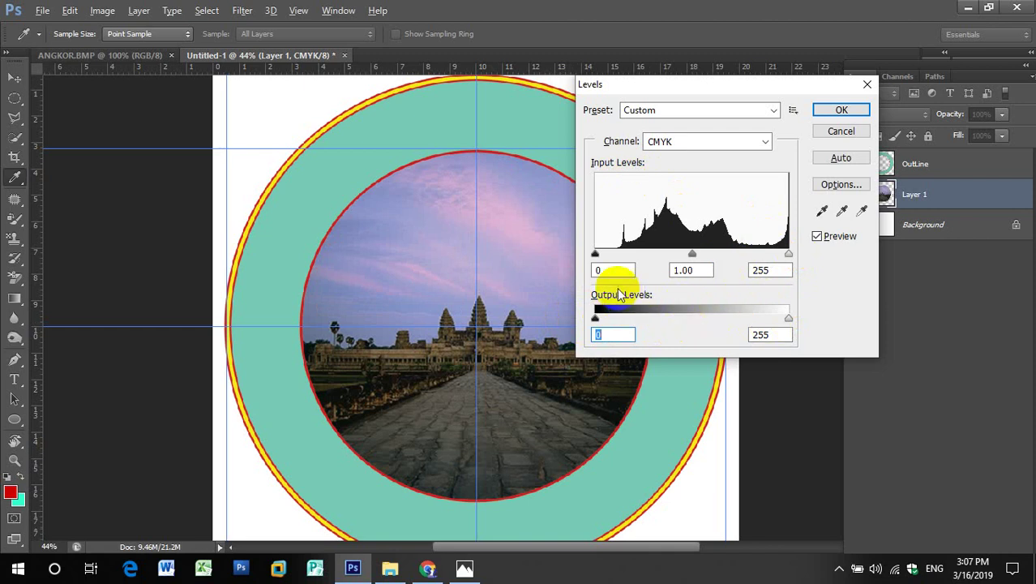
{"action": "mouse_move", "coordinate": [790, 256]}
{"action": "left_mouse_down"}
{"action": "mouse_move", "coordinate": [721, 257]}
{"action": "mouse_move", "coordinate": [730, 260]}
{"action": "left_mouse_up"}
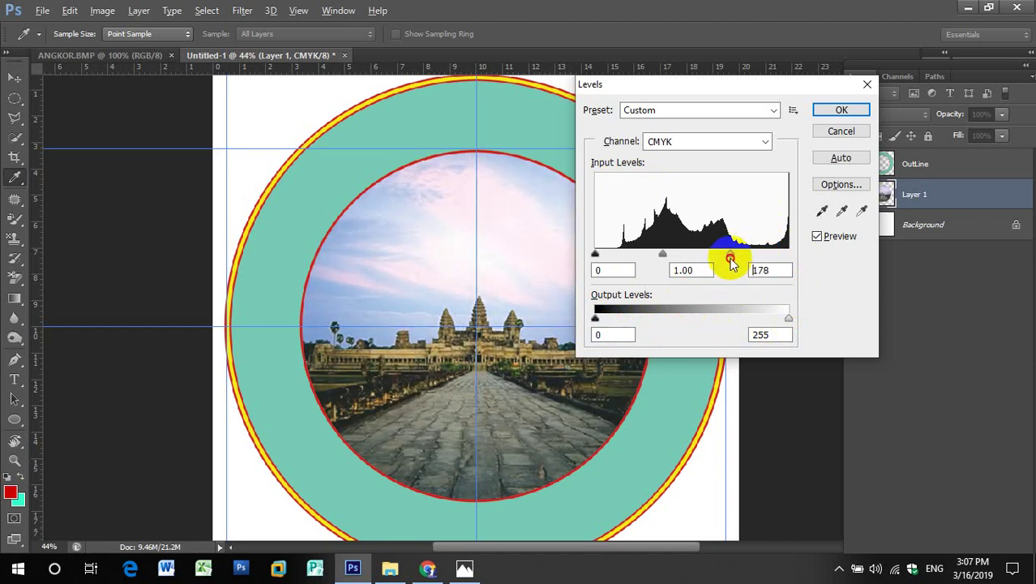
{"action": "left_click", "coordinate": [843, 111]}
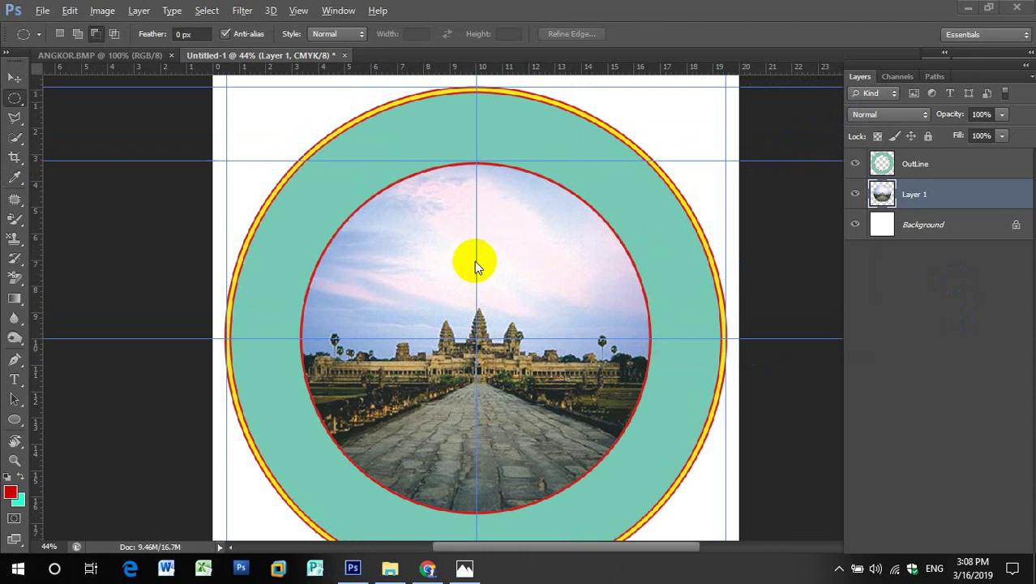
{"action": "scroll", "coordinate": [474, 260], "scroll_direction": "down", "scroll_amount": 1}
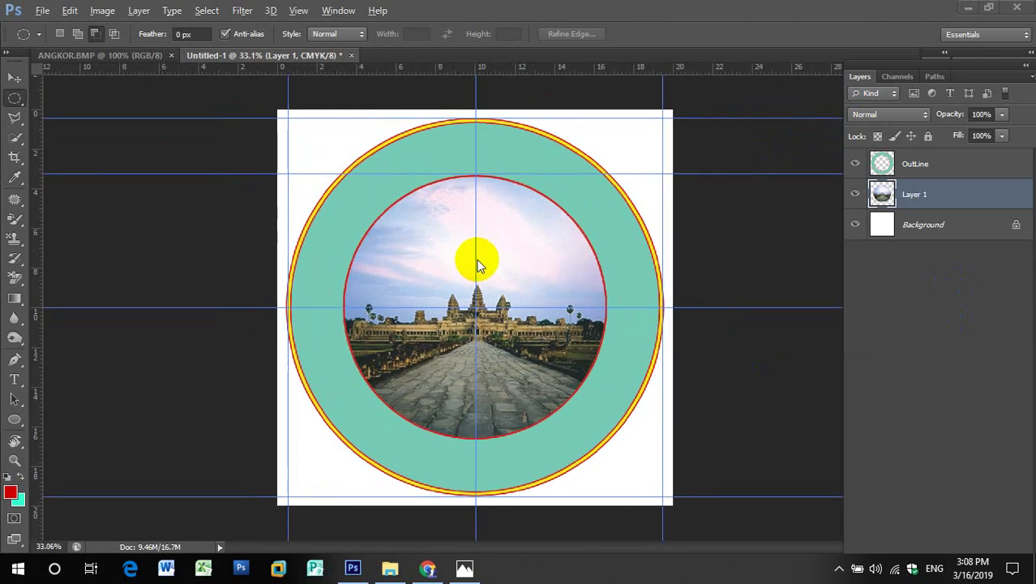
{"action": "scroll", "coordinate": [478, 264], "scroll_direction": "up", "scroll_amount": 1}
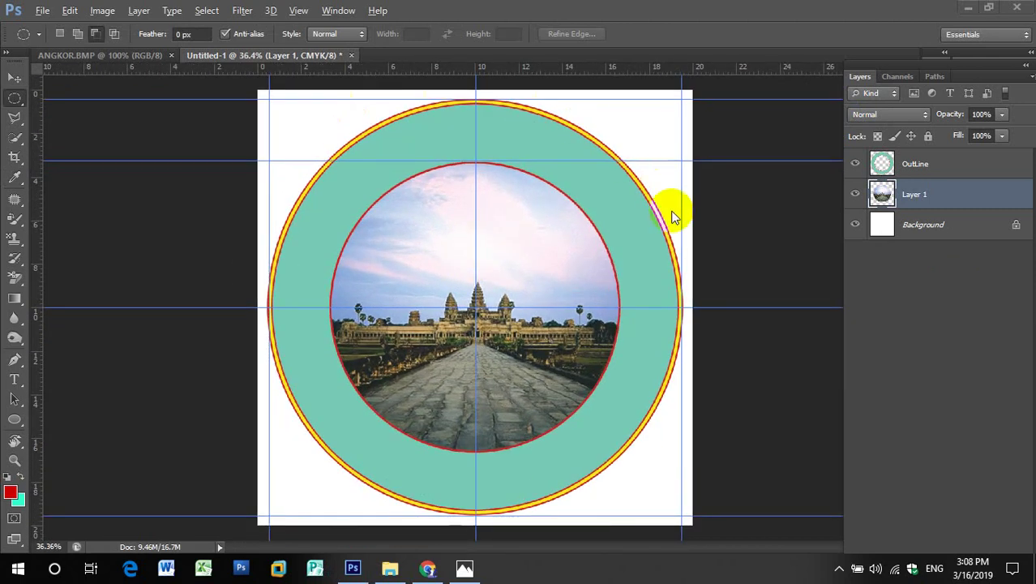